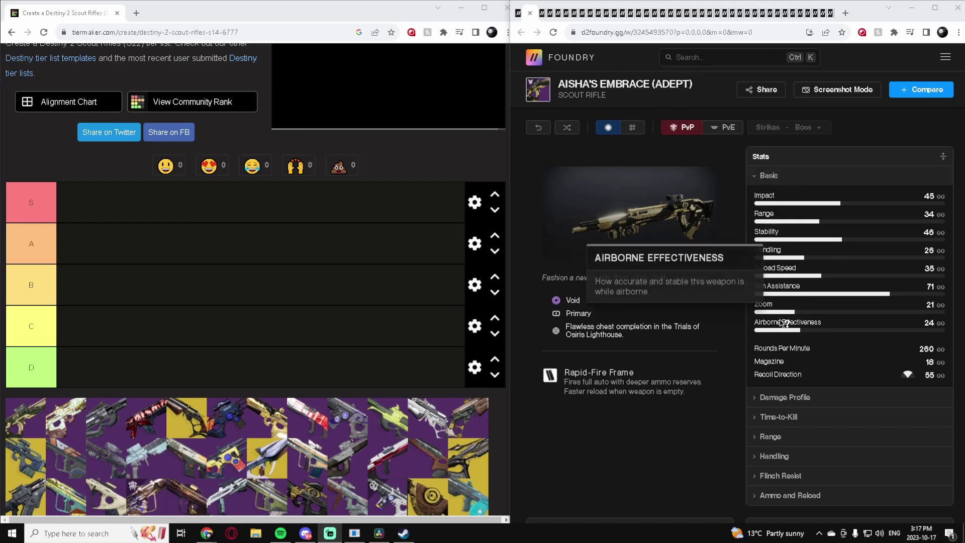
Review the basic stats, time-to-kill figures and available perks of Aisha's Embrace (Adept)
{"action": "scroll", "coordinate": [799, 318], "scroll_direction": "down", "scroll_amount": 2}
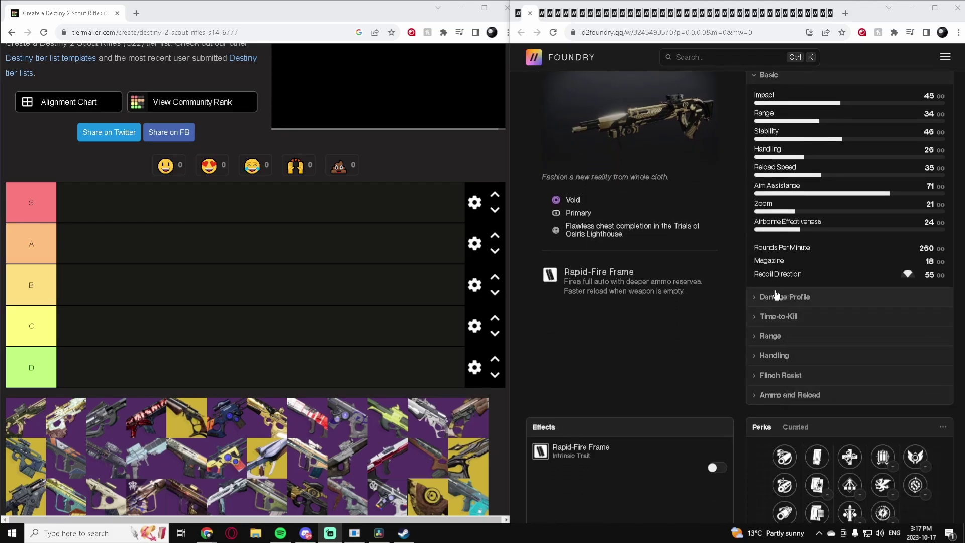
{"action": "scroll", "coordinate": [776, 295], "scroll_direction": "down", "scroll_amount": 4}
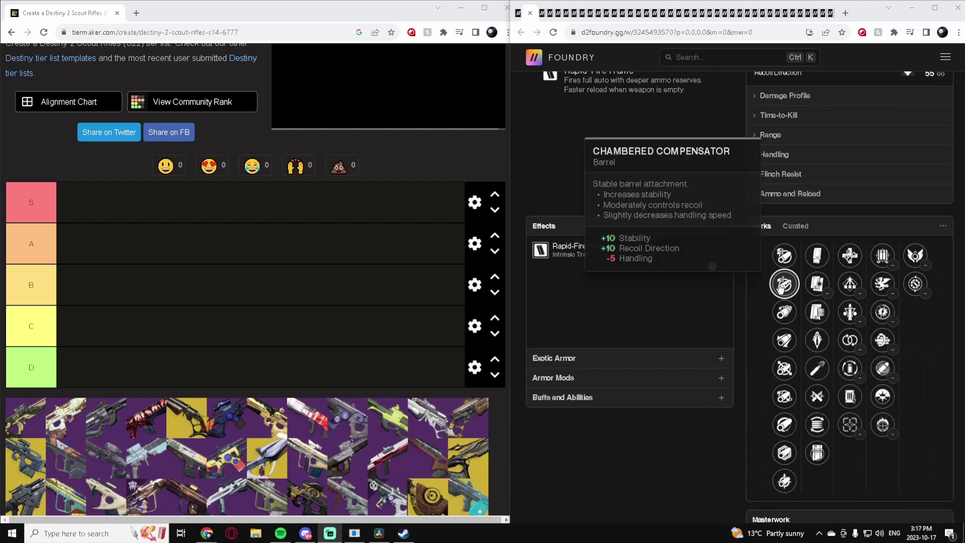
{"action": "scroll", "coordinate": [783, 287], "scroll_direction": "down", "scroll_amount": 1}
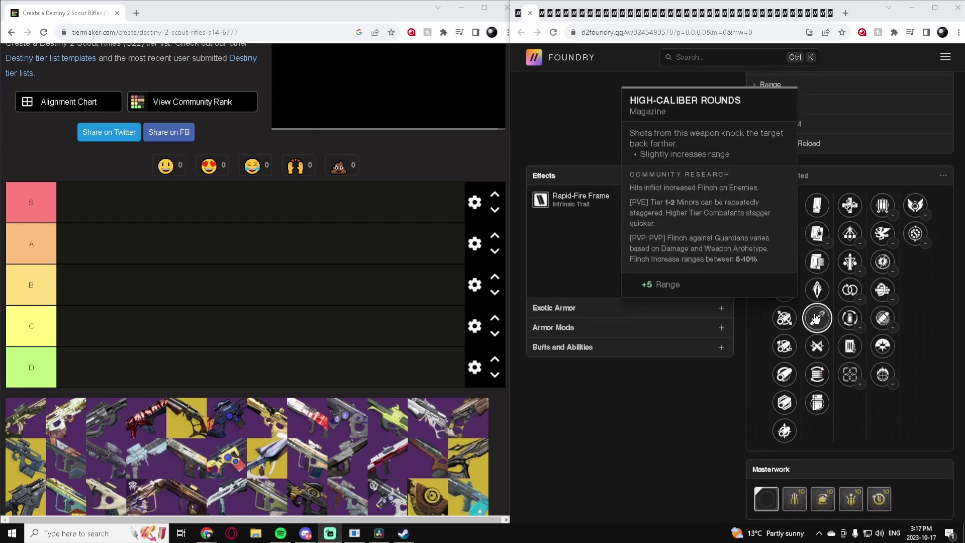
{"action": "scroll", "coordinate": [849, 331], "scroll_direction": "up", "scroll_amount": 1}
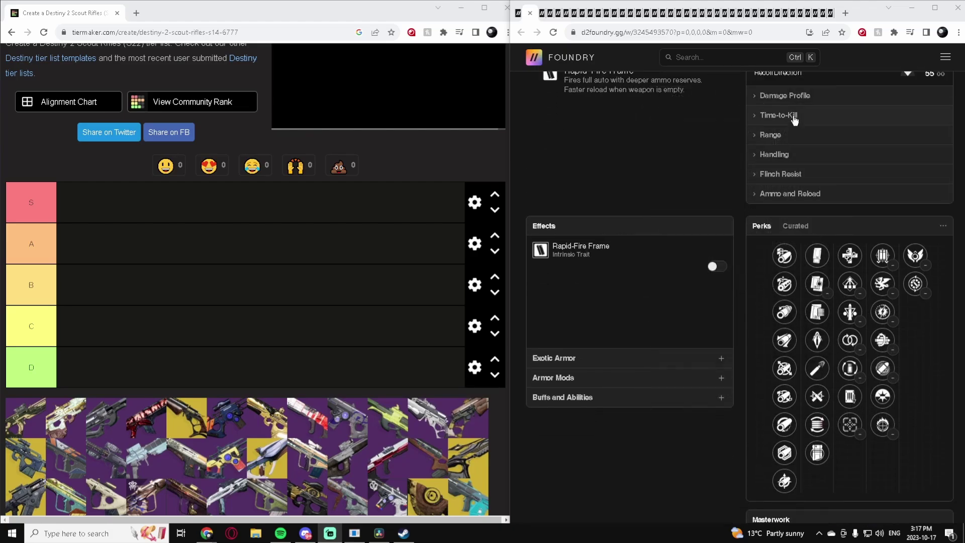
{"action": "left_click", "coordinate": [793, 116]}
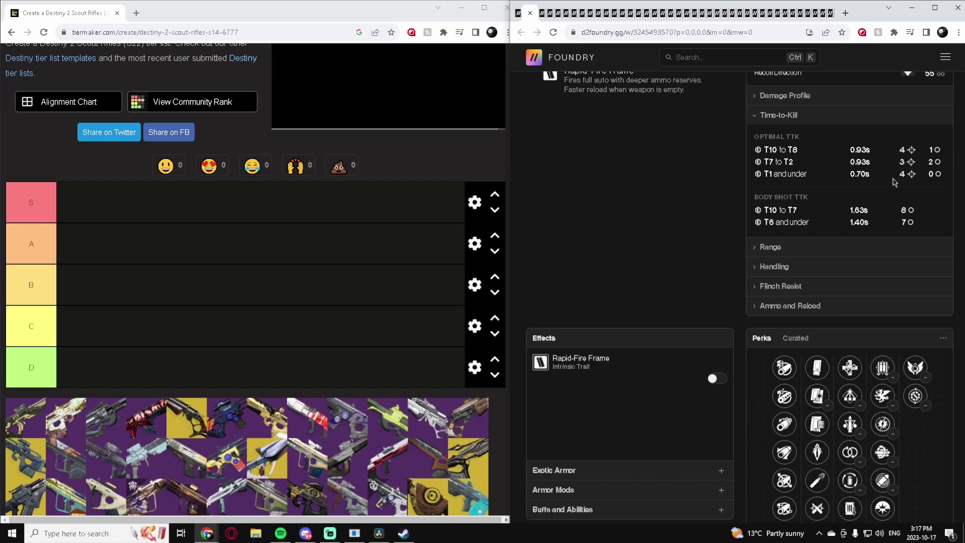
{"action": "scroll", "coordinate": [894, 182], "scroll_direction": "down", "scroll_amount": 3}
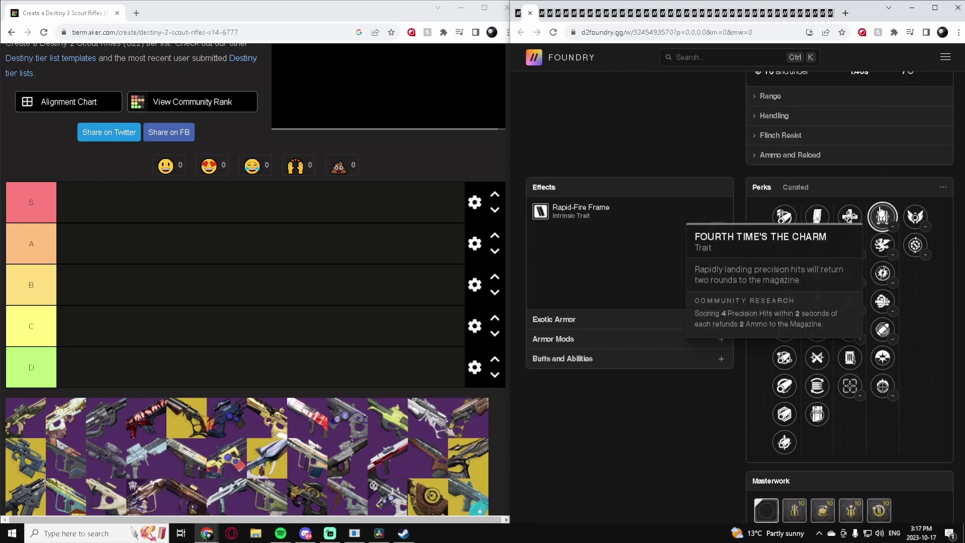
{"action": "scroll", "coordinate": [860, 181], "scroll_direction": "down", "scroll_amount": 1}
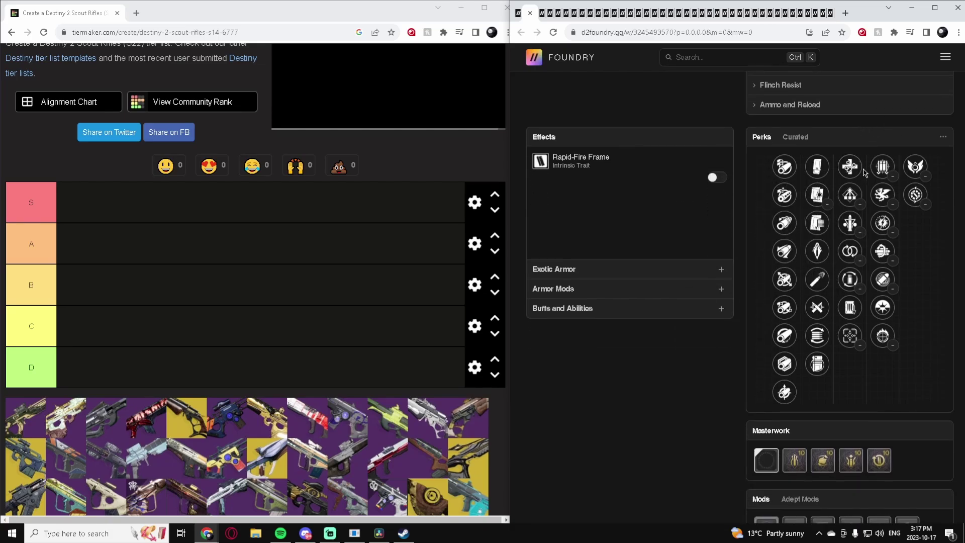
Select the Perpetual Motion and Eye of the Storm traits for Aisha's Embrace (Adept), and rank the rifle in tier D
{"action": "left_click", "coordinate": [846, 255]}
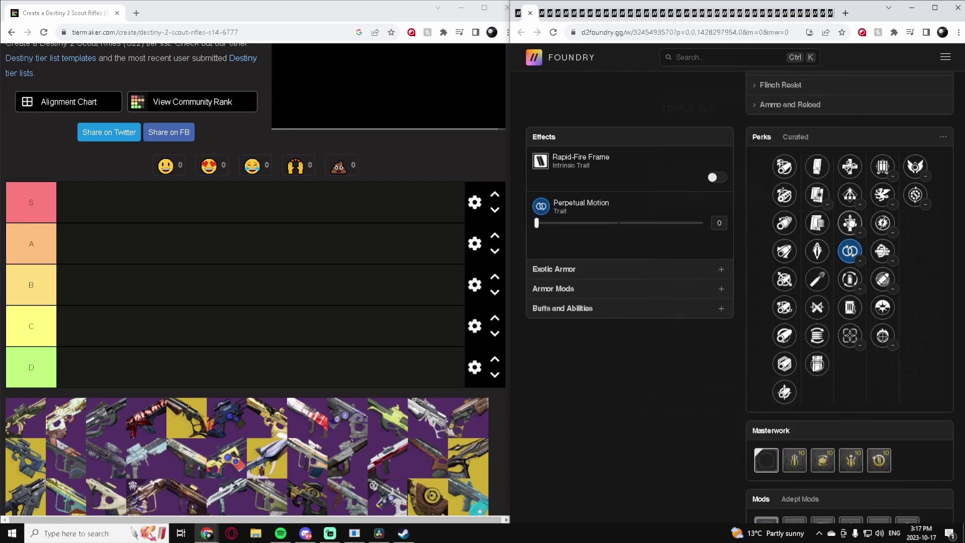
{"action": "mouse_move", "coordinate": [878, 240]}
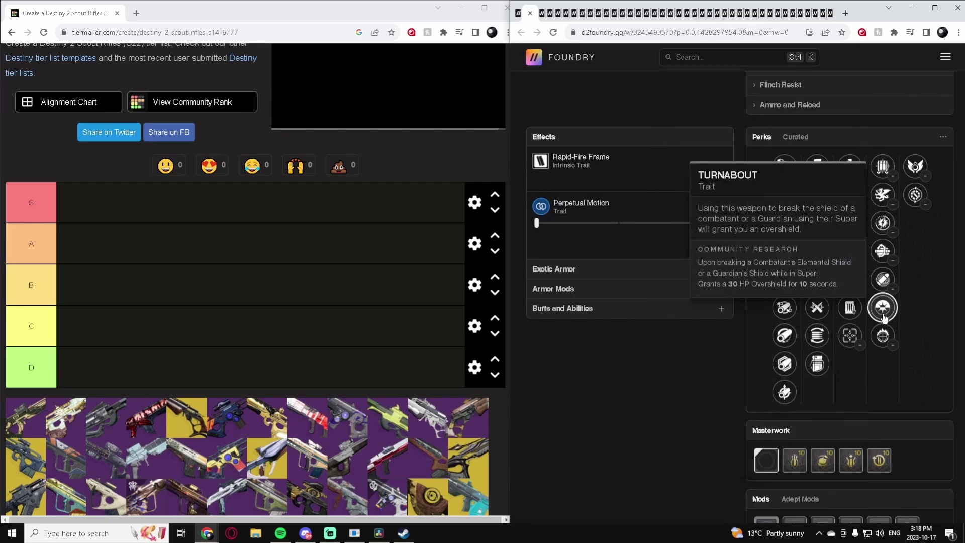
{"action": "mouse_move", "coordinate": [875, 338]}
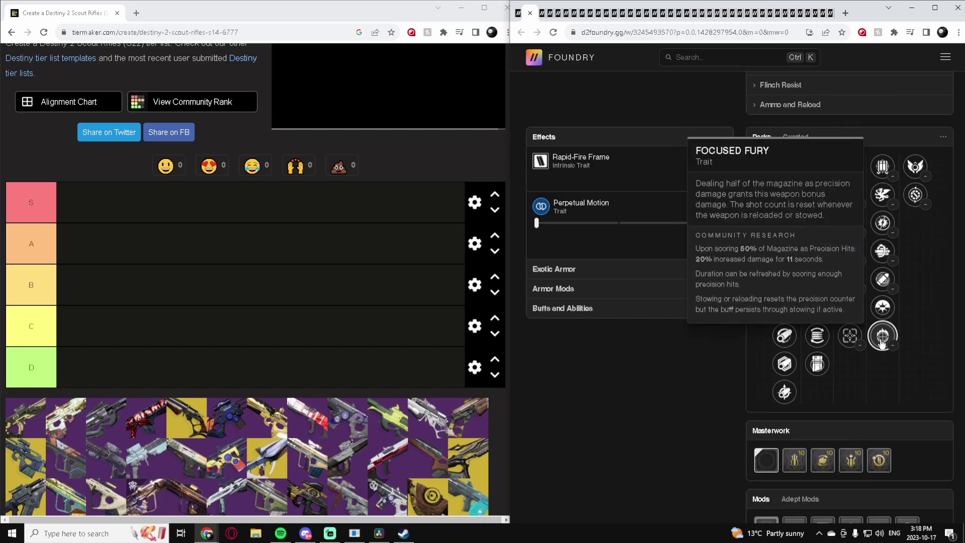
{"action": "left_click", "coordinate": [882, 339]}
{"action": "left_click", "coordinate": [883, 279]}
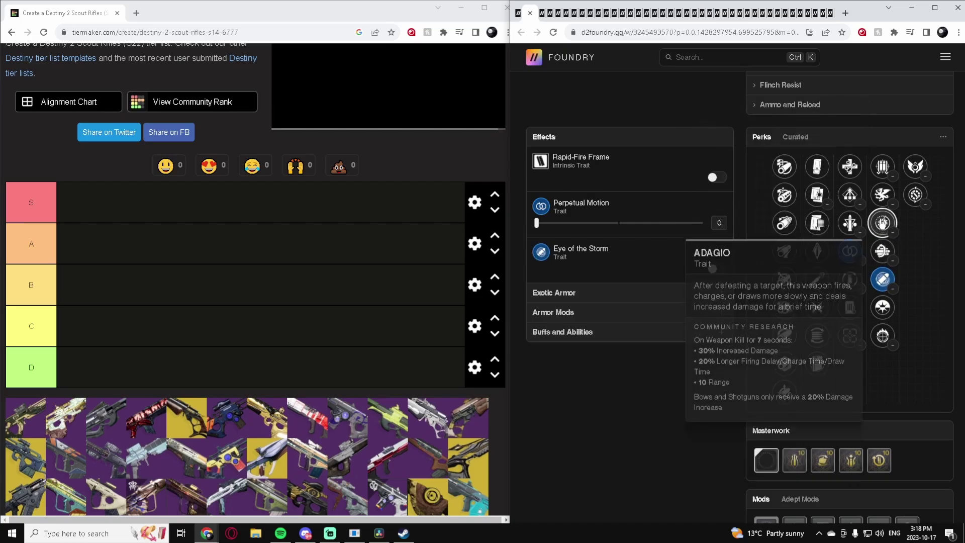
{"action": "left_click_drag", "start_coordinate": [20, 422], "coordinate": [81, 373]}
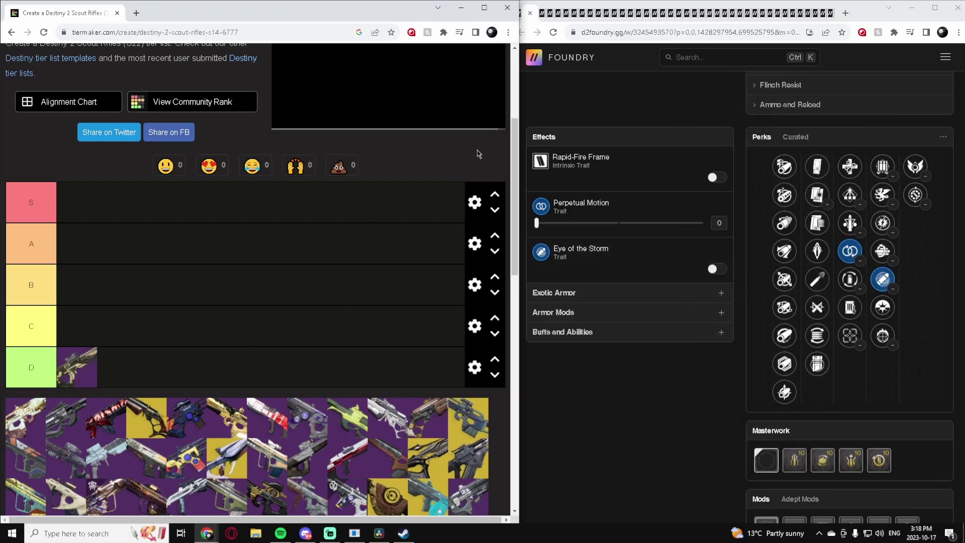
Bring up the Brya's Love page and review its basic stats, time-to-kill figures and available perks
{"action": "left_click", "coordinate": [673, 97]}
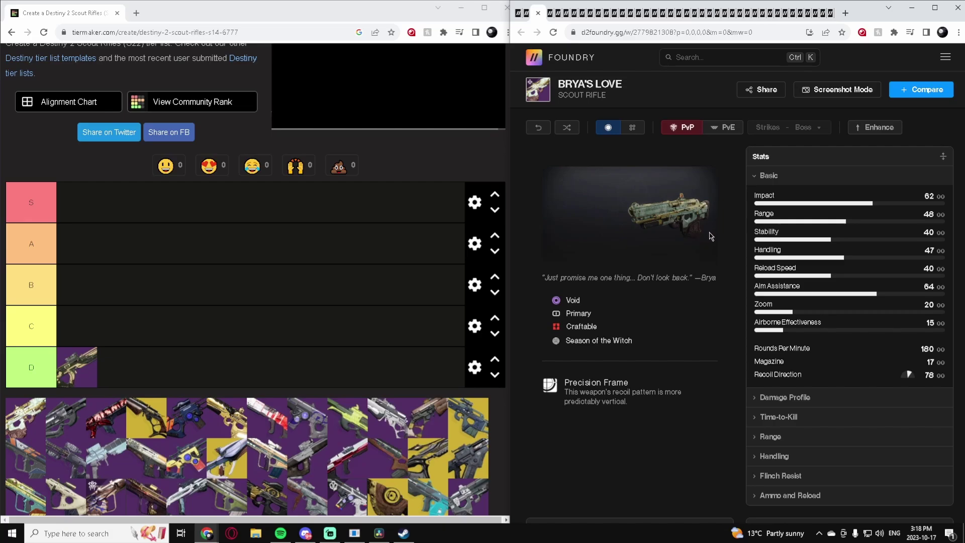
{"action": "scroll", "coordinate": [711, 236], "scroll_direction": "down", "scroll_amount": 1}
{"action": "scroll", "coordinate": [711, 236], "scroll_direction": "up", "scroll_amount": 1}
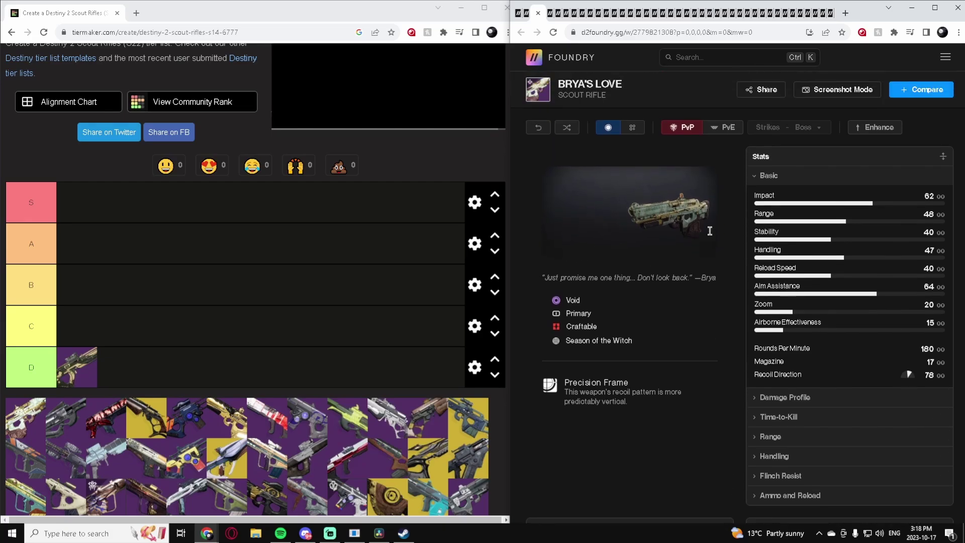
{"action": "left_click", "coordinate": [785, 423]}
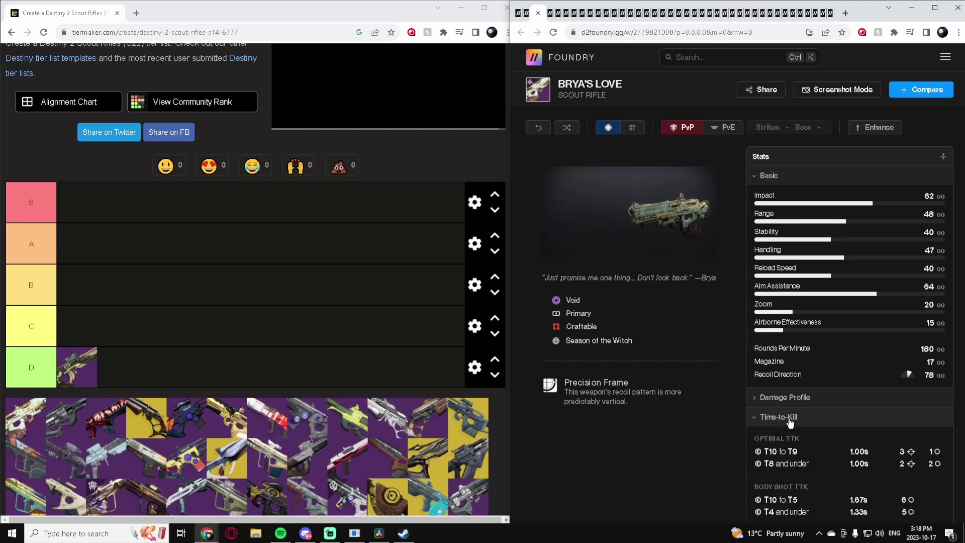
{"action": "left_click", "coordinate": [788, 419]}
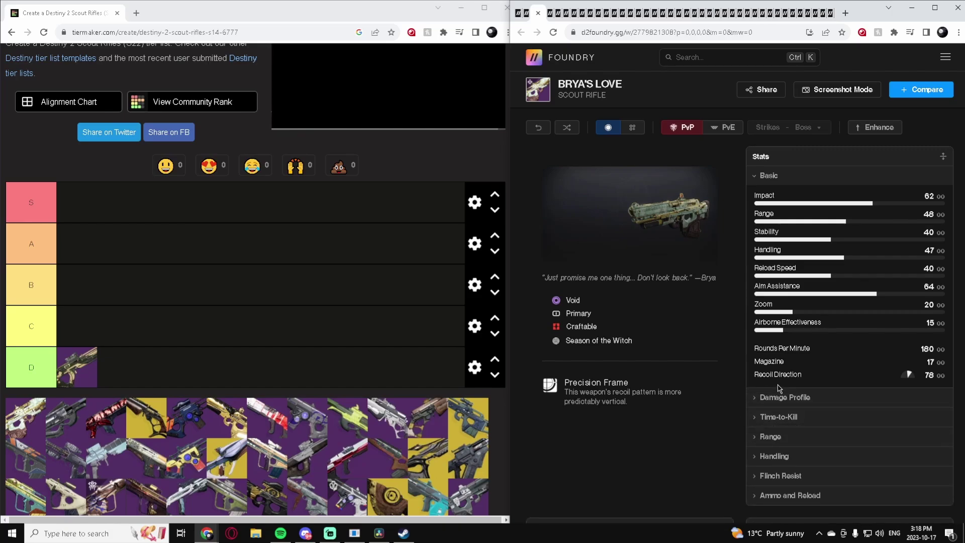
{"action": "scroll", "coordinate": [784, 382], "scroll_direction": "down", "scroll_amount": 2}
{"action": "scroll", "coordinate": [784, 374], "scroll_direction": "up", "scroll_amount": 1}
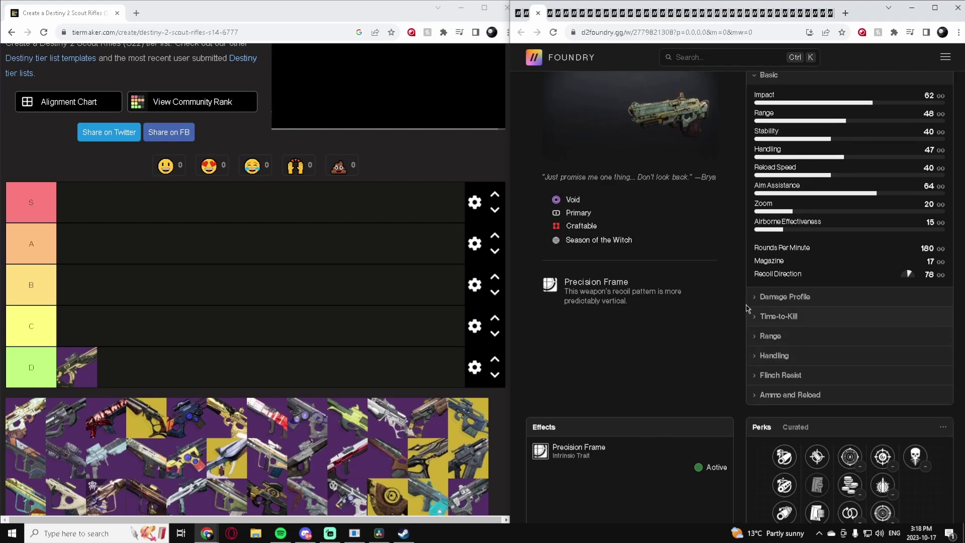
{"action": "scroll", "coordinate": [734, 208], "scroll_direction": "down", "scroll_amount": 3}
{"action": "scroll", "coordinate": [793, 235], "scroll_direction": "down", "scroll_amount": 1}
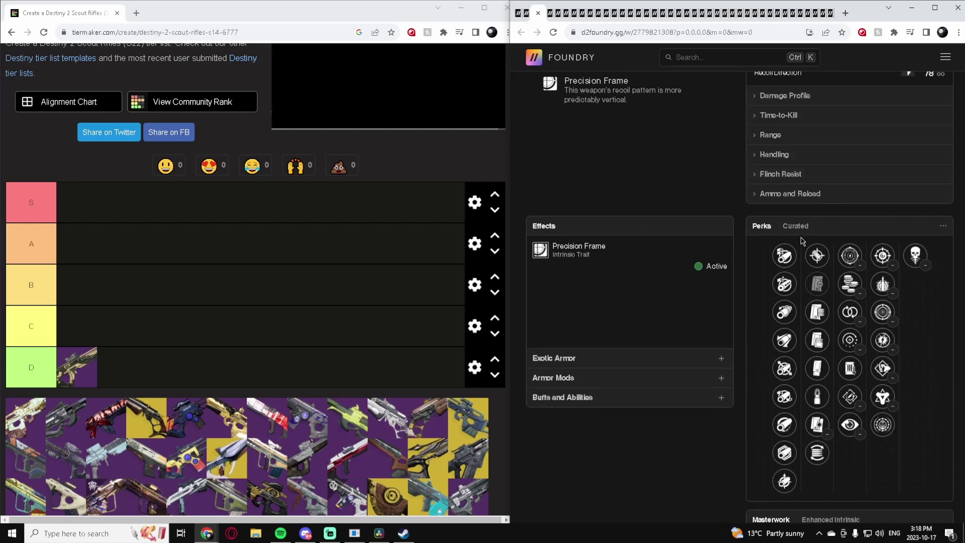
Select the Keep Away and Explosive Payload traits for Brya's Love, and rank the rifle in tier C
{"action": "left_click", "coordinate": [849, 397]}
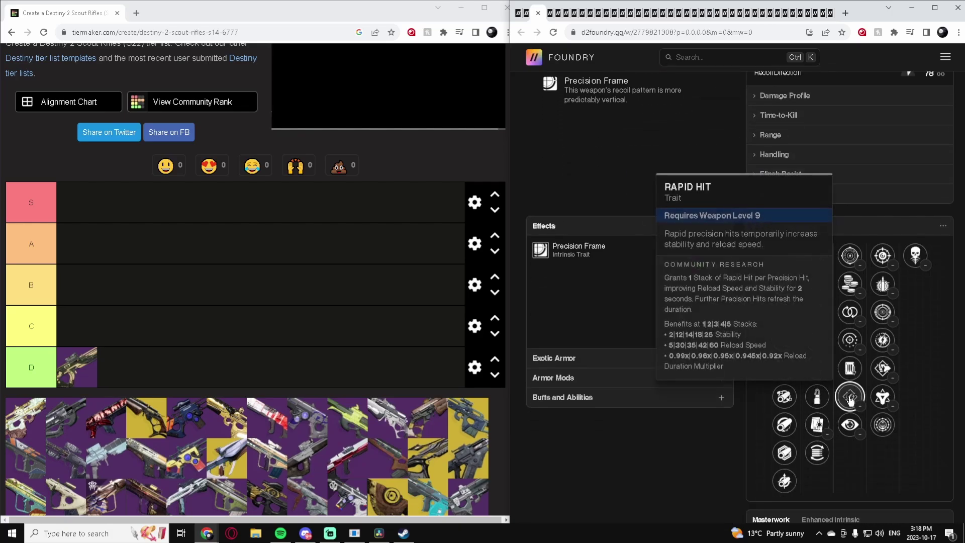
{"action": "left_click", "coordinate": [850, 425]}
{"action": "left_click", "coordinate": [882, 285]}
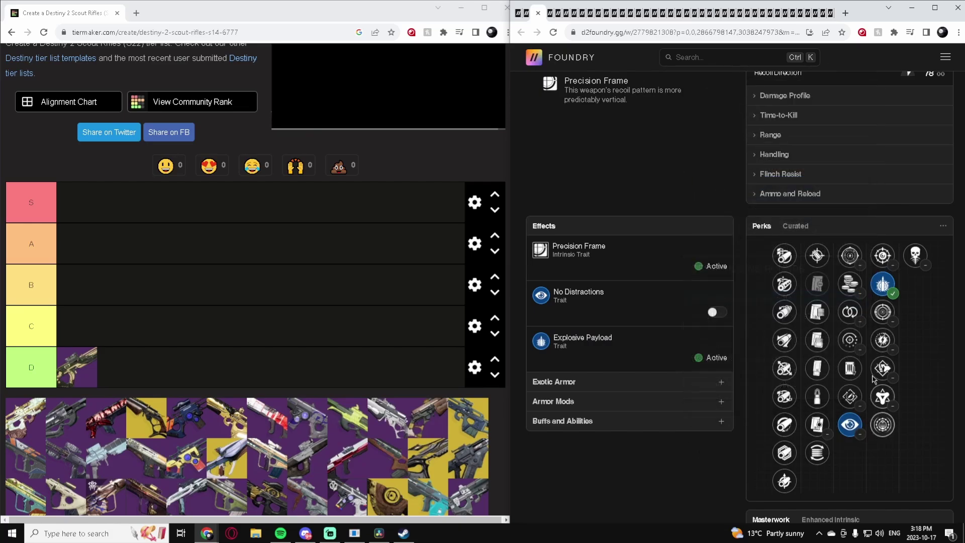
{"action": "left_click", "coordinate": [850, 256]}
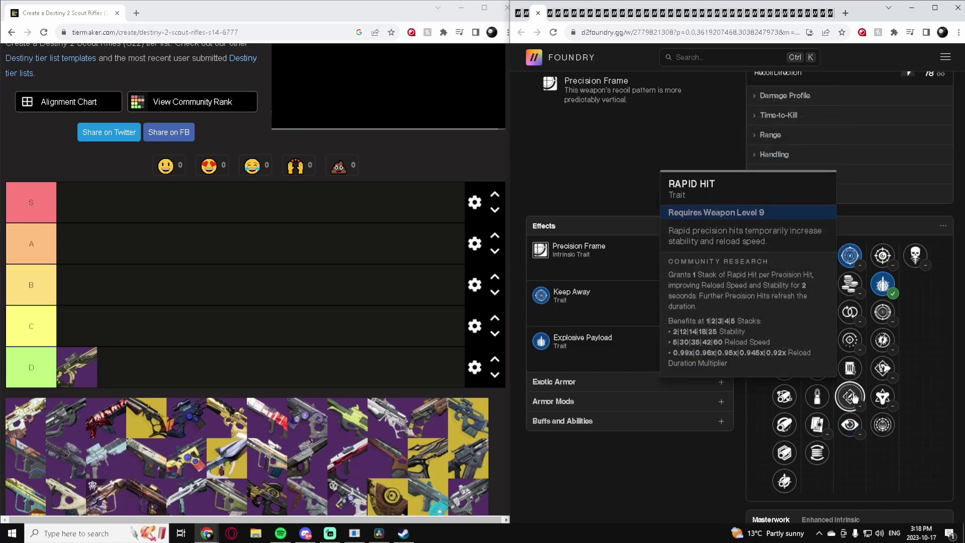
{"action": "scroll", "coordinate": [855, 367], "scroll_direction": "up", "scroll_amount": 3}
{"action": "scroll", "coordinate": [852, 389], "scroll_direction": "down", "scroll_amount": 3}
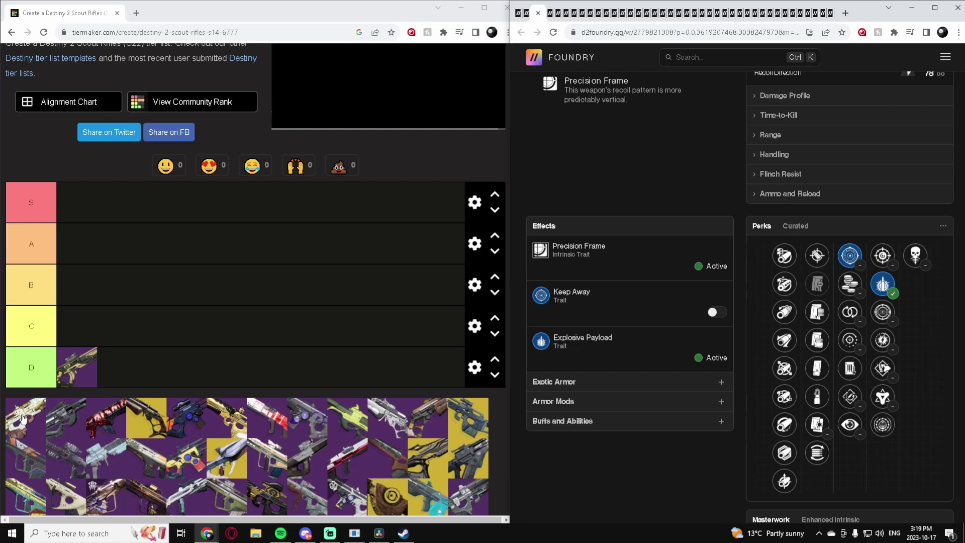
{"action": "left_click_drag", "start_coordinate": [23, 418], "coordinate": [157, 338]}
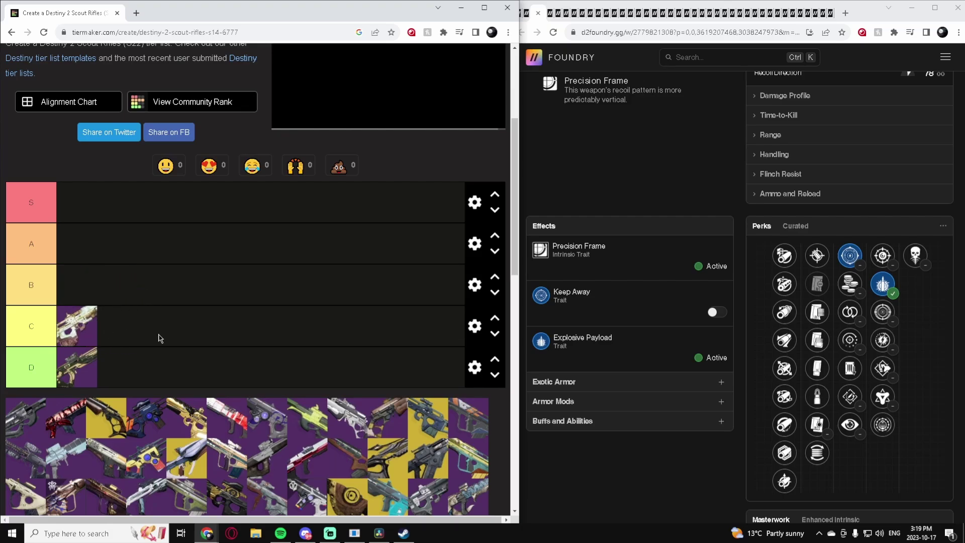
Bring up the Contingency Plan page and examine its basic stats, range details and available perks
{"action": "left_click", "coordinate": [549, 15]}
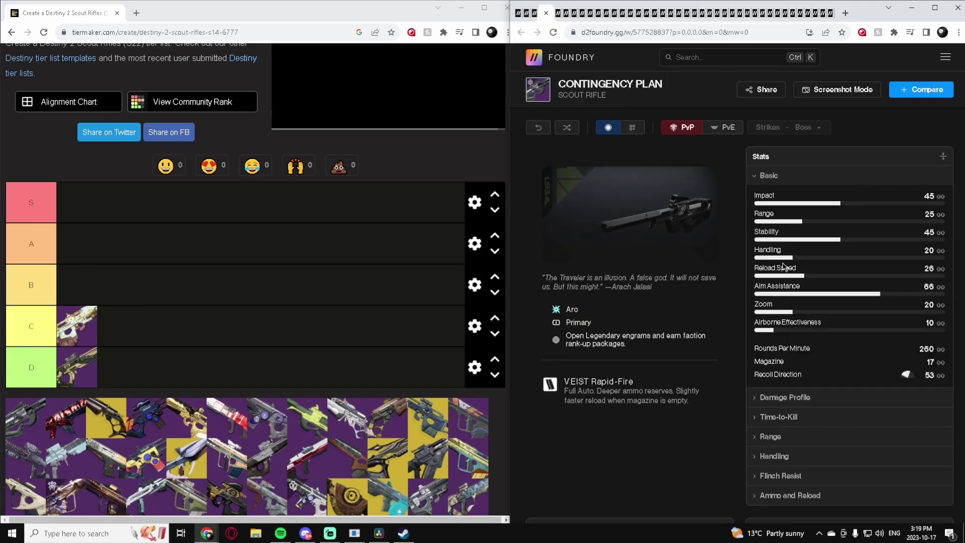
{"action": "scroll", "coordinate": [784, 267], "scroll_direction": "down", "scroll_amount": 3}
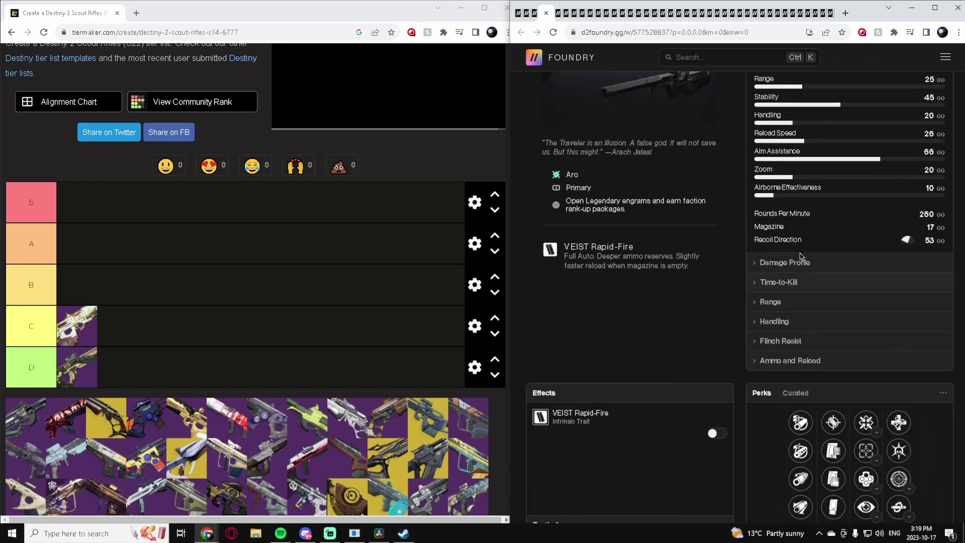
{"action": "scroll", "coordinate": [841, 155], "scroll_direction": "down", "scroll_amount": 1}
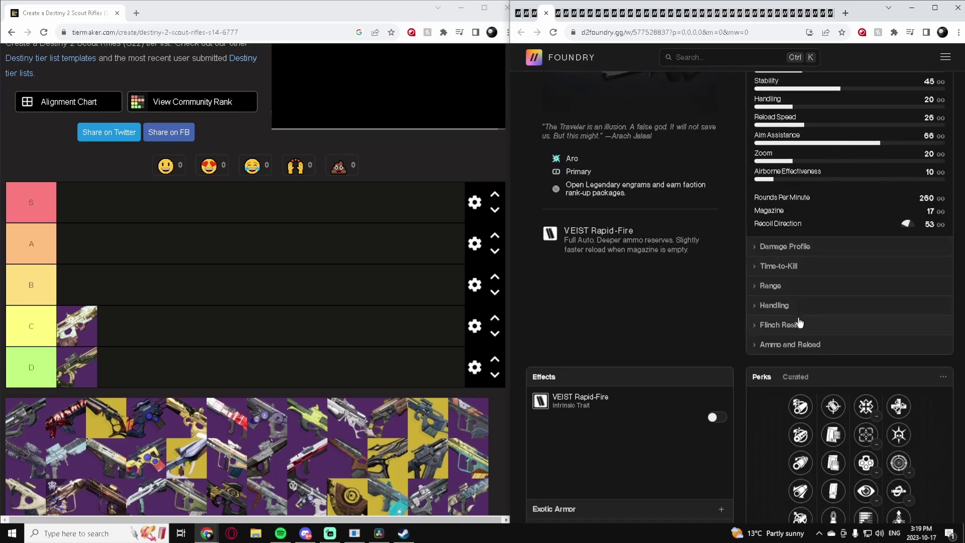
{"action": "left_click", "coordinate": [791, 289]}
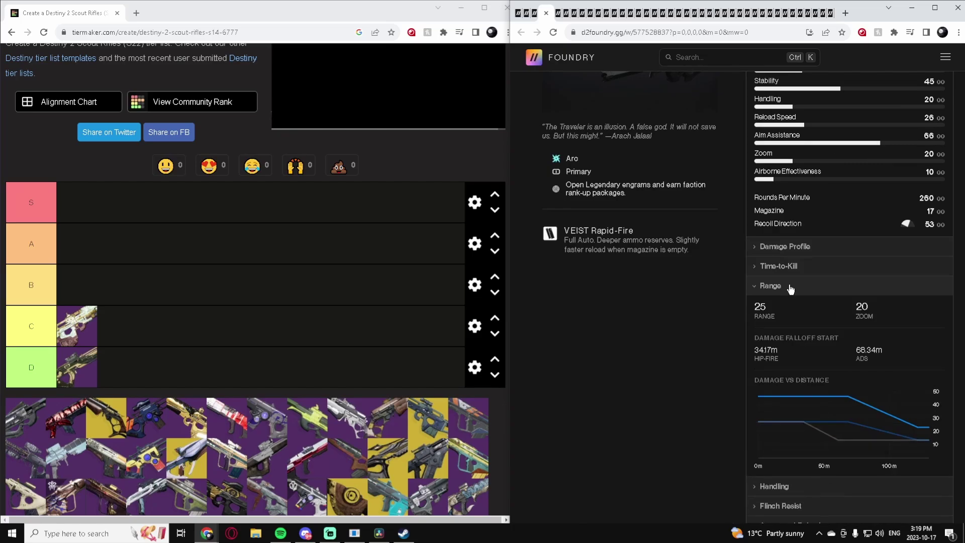
{"action": "left_click", "coordinate": [790, 287]}
{"action": "scroll", "coordinate": [838, 314], "scroll_direction": "down", "scroll_amount": 3}
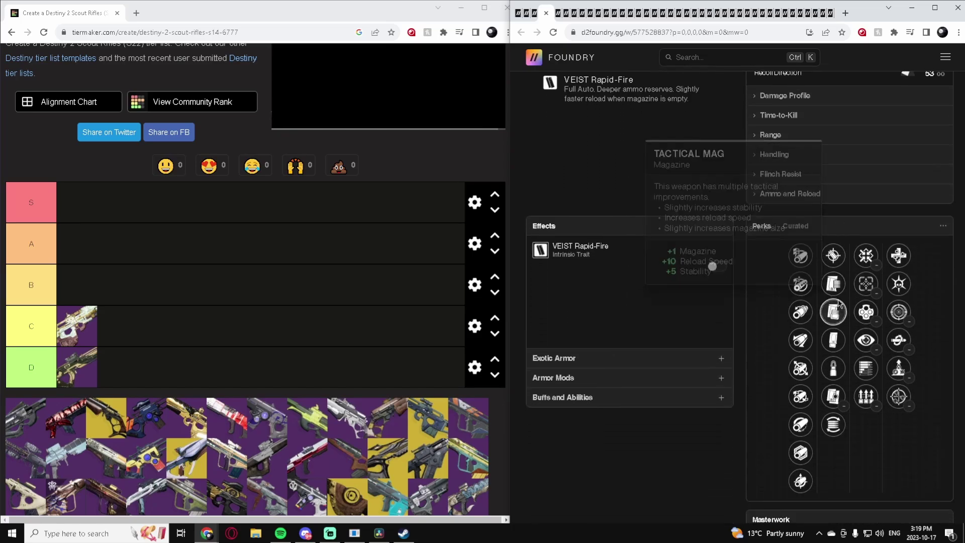
{"action": "mouse_move", "coordinate": [833, 259]}
{"action": "scroll", "coordinate": [795, 282], "scroll_direction": "up", "scroll_amount": 6}
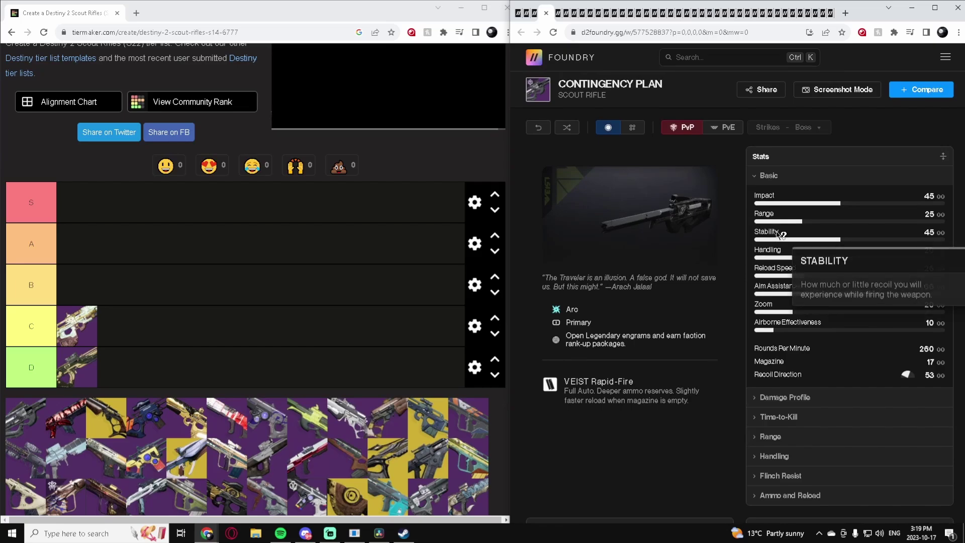
{"action": "scroll", "coordinate": [804, 237], "scroll_direction": "down", "scroll_amount": 1}
{"action": "scroll", "coordinate": [814, 236], "scroll_direction": "down", "scroll_amount": 2}
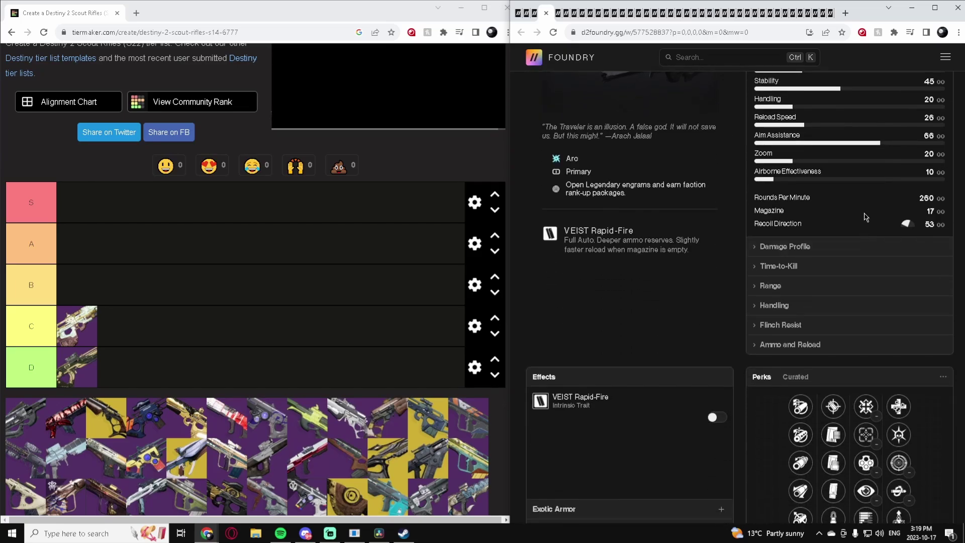
{"action": "scroll", "coordinate": [905, 264], "scroll_direction": "down", "scroll_amount": 3}
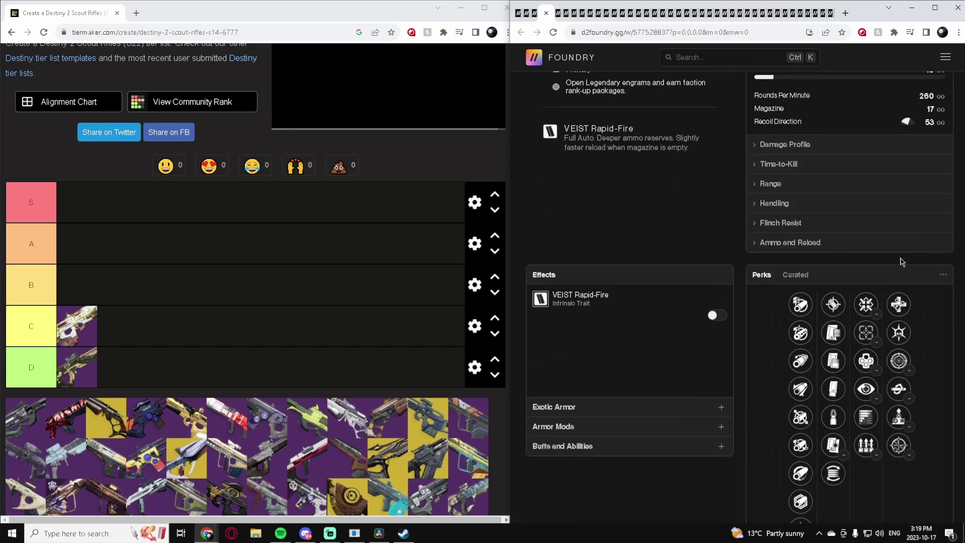
Select the Surplus and Kill Clip traits for Contingency Plan, and activate Kill Clip with the time-to-kill breakdown expanded
{"action": "mouse_move", "coordinate": [866, 341]}
{"action": "left_click", "coordinate": [864, 263]}
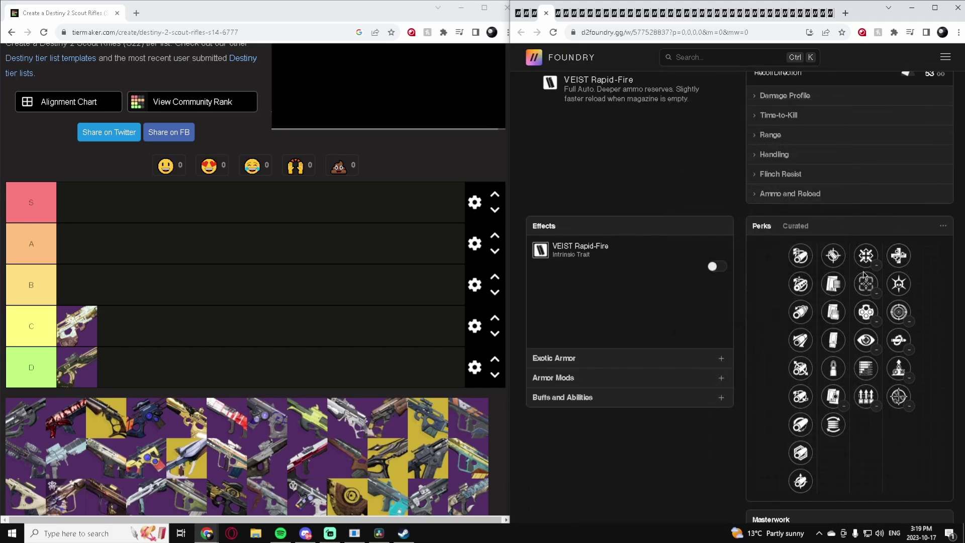
{"action": "left_click", "coordinate": [866, 340]}
{"action": "left_click", "coordinate": [866, 395]}
{"action": "left_click", "coordinate": [893, 341]}
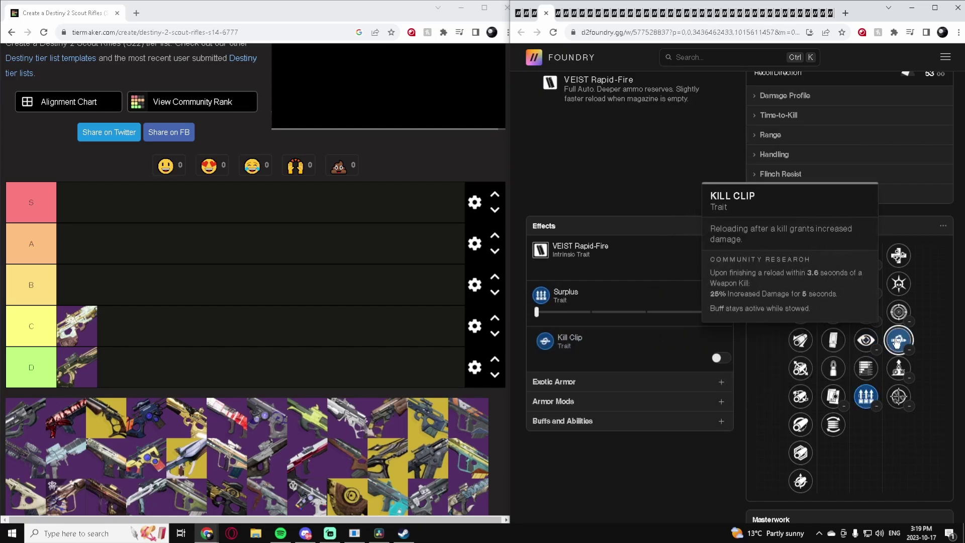
{"action": "left_click", "coordinate": [898, 368]}
{"action": "left_click", "coordinate": [898, 341]}
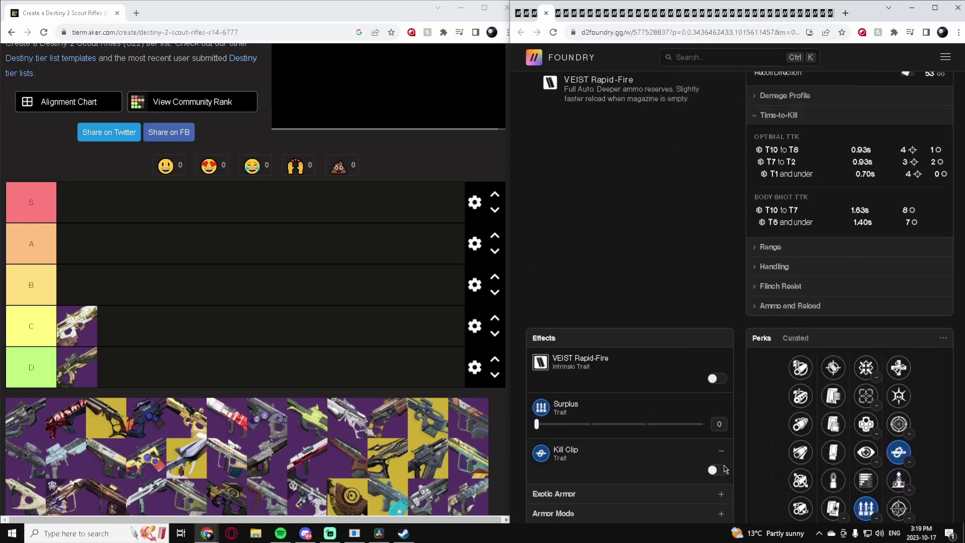
{"action": "left_click", "coordinate": [721, 471]}
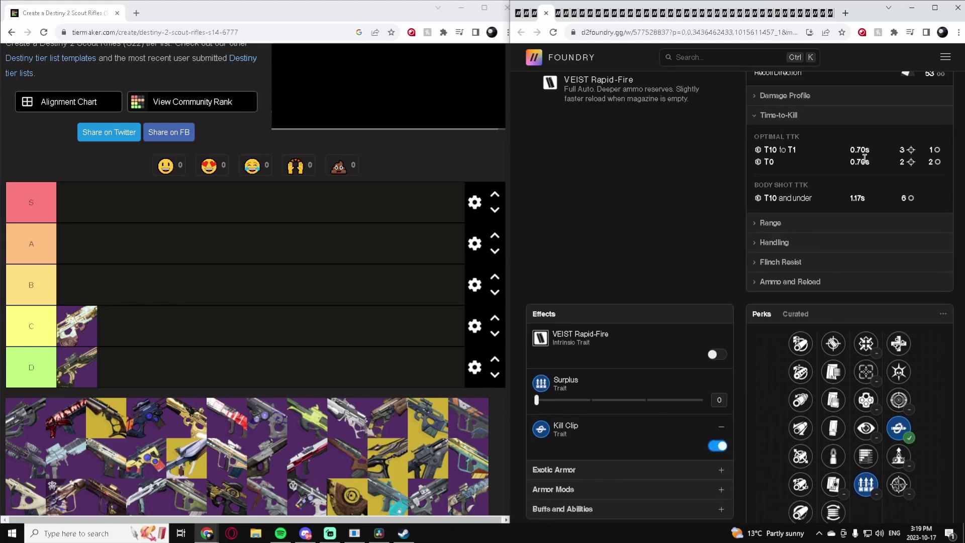
Deactivate the Kill Clip effect on Contingency Plan, and rank the rifle in tier C
{"action": "left_click", "coordinate": [899, 428]}
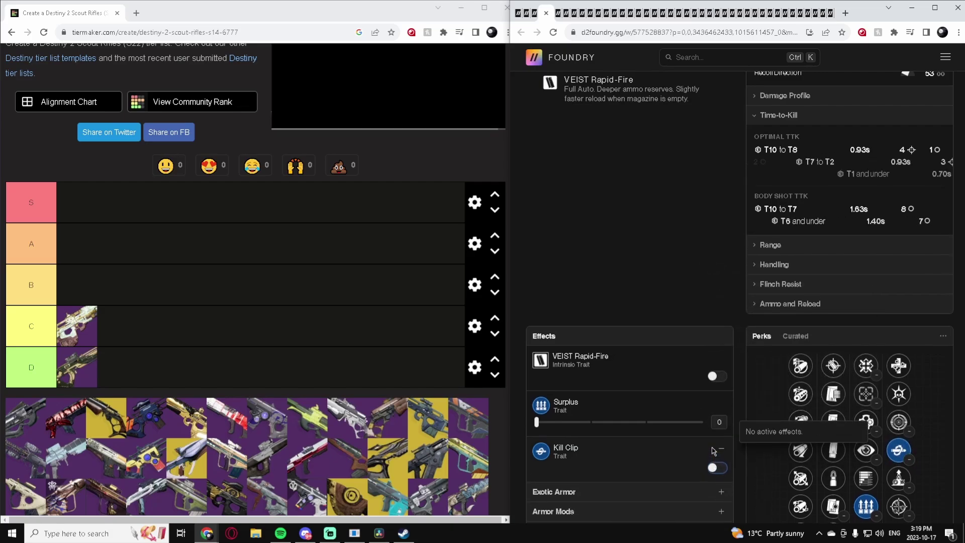
{"action": "scroll", "coordinate": [784, 402], "scroll_direction": "down", "scroll_amount": 2}
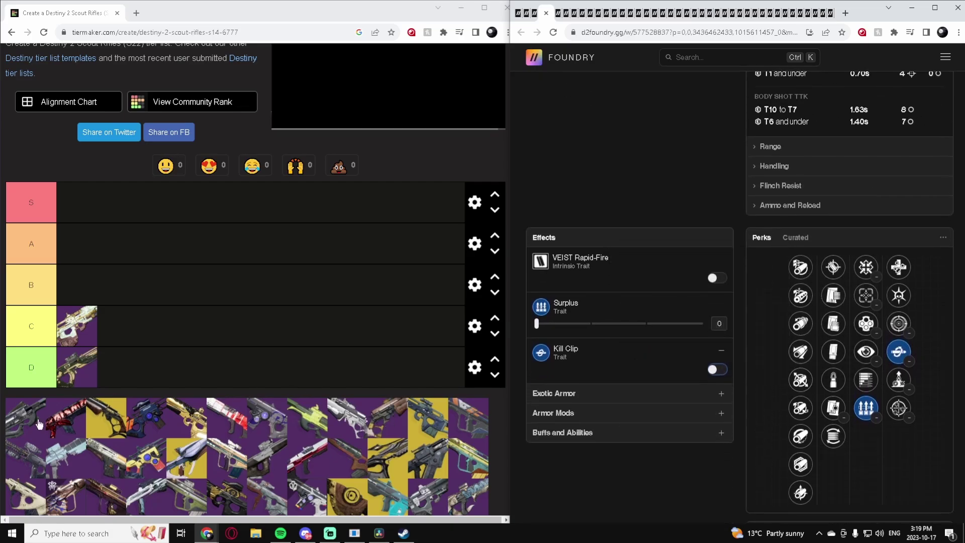
{"action": "left_click_drag", "start_coordinate": [19, 420], "coordinate": [118, 326]}
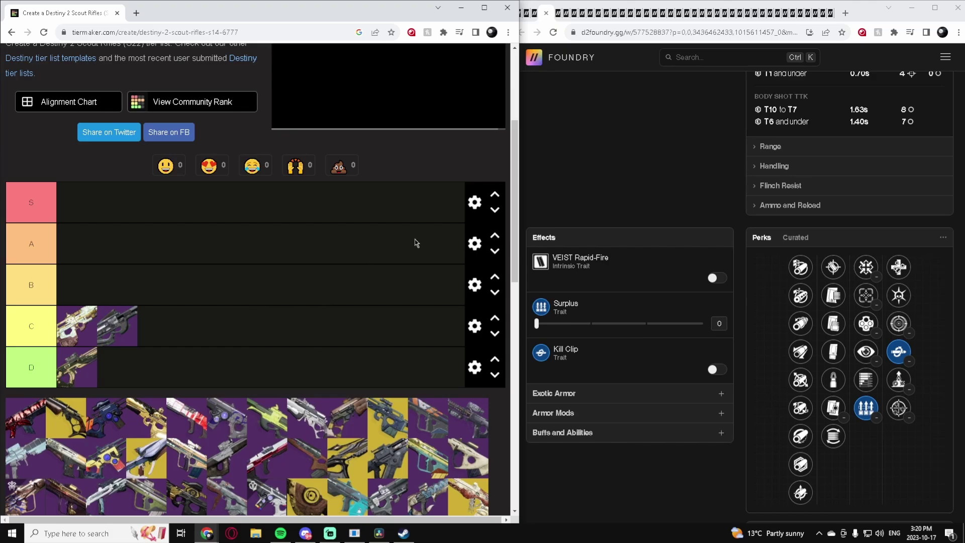
Bring up the Doom of Chelchis (Harrowed) page, and try the Explosive Payload and Eye of the Storm traits
{"action": "left_click", "coordinate": [562, 12]}
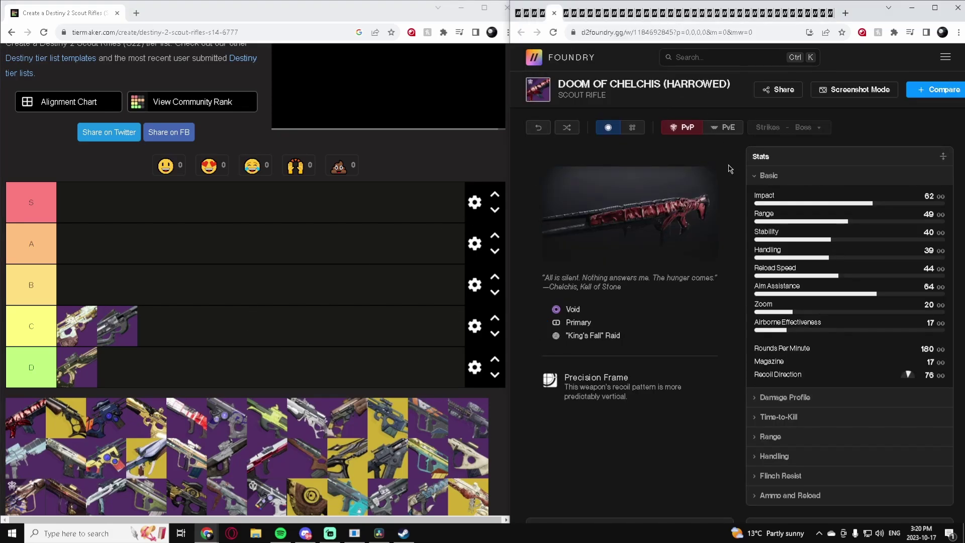
{"action": "scroll", "coordinate": [723, 181], "scroll_direction": "down", "scroll_amount": 5}
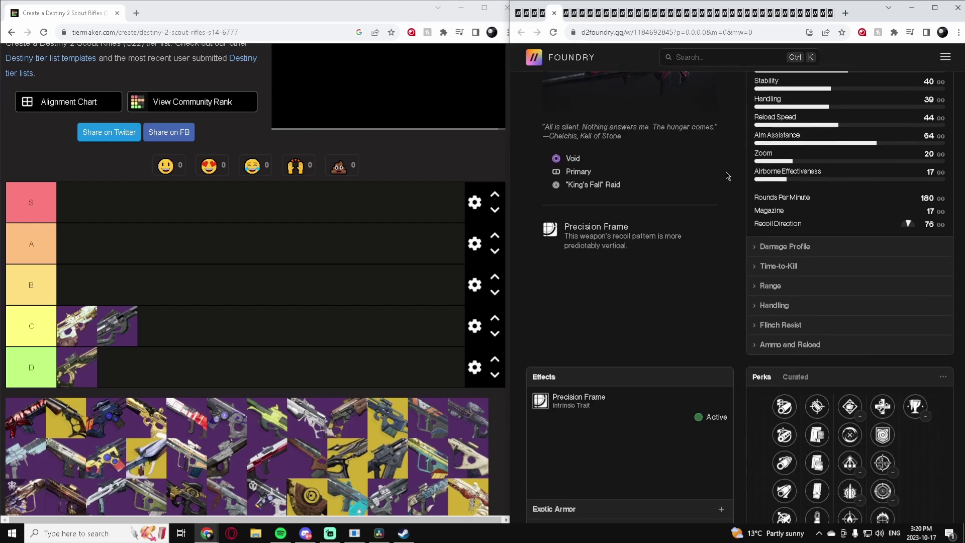
{"action": "scroll", "coordinate": [726, 180], "scroll_direction": "down", "scroll_amount": 1}
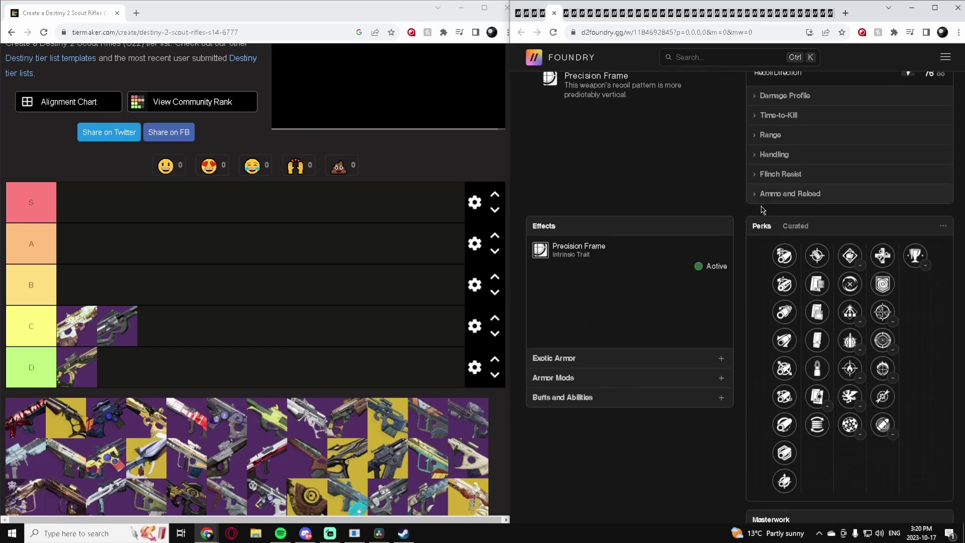
{"action": "left_click", "coordinate": [849, 342]}
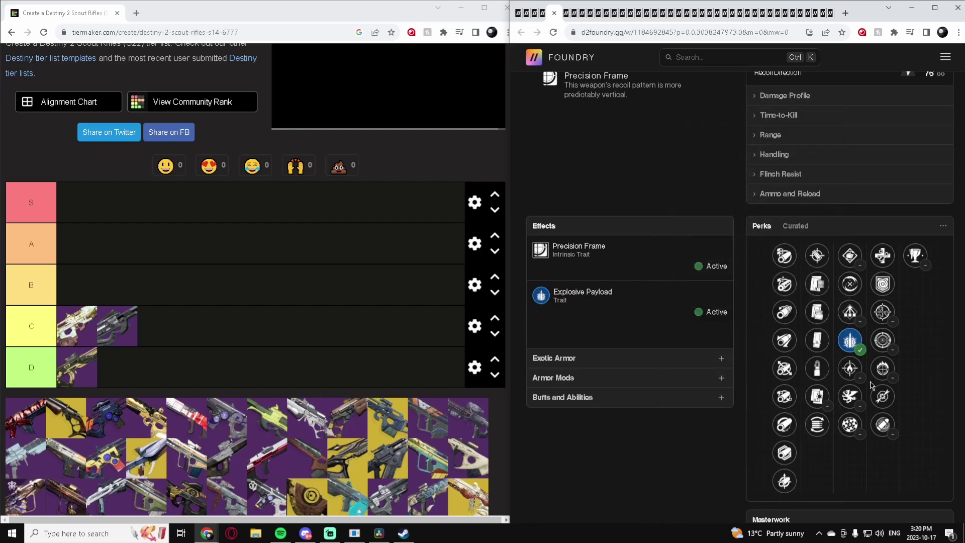
{"action": "left_click", "coordinate": [884, 426]}
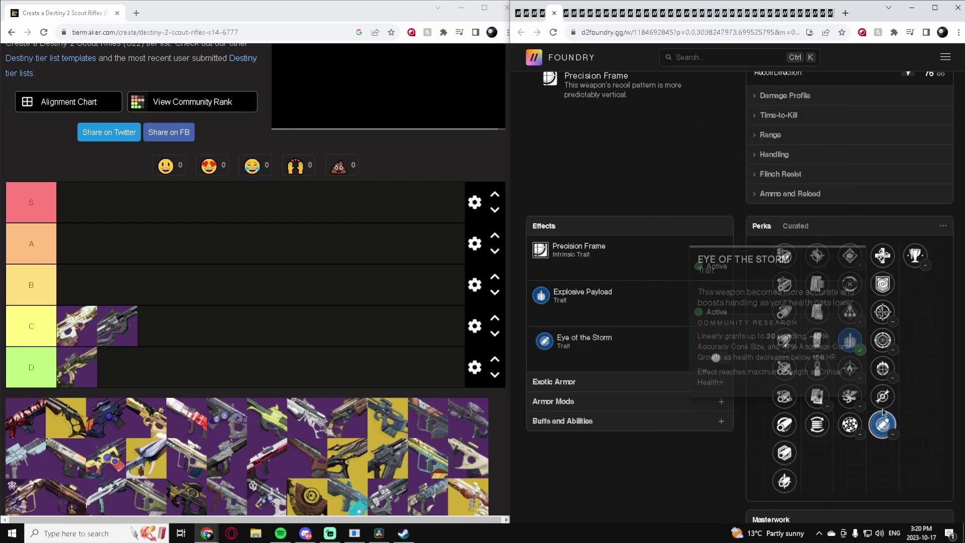
Select the Firefly and Dragonfly traits for Doom of Chelchis, and rank the rifle in tier D
{"action": "left_click", "coordinate": [849, 368]}
{"action": "left_click", "coordinate": [882, 404]}
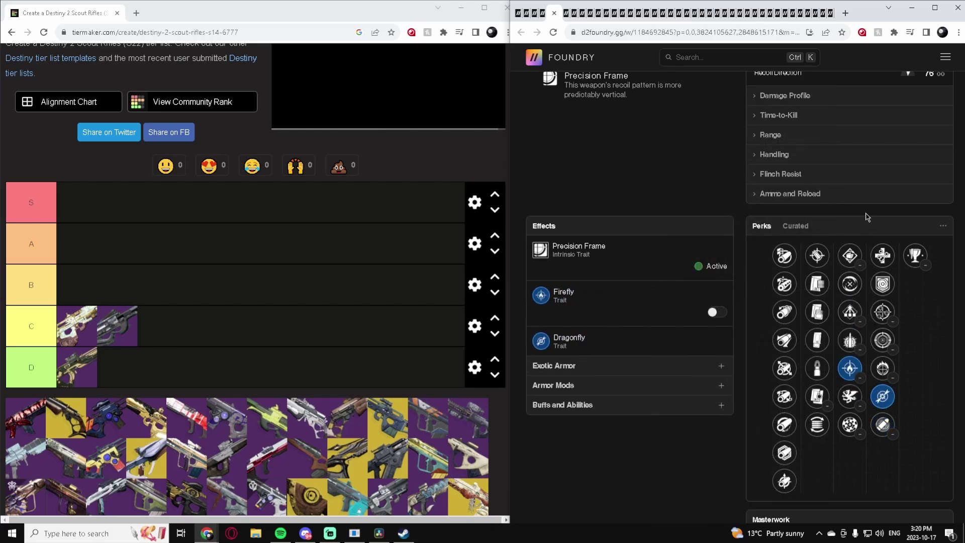
{"action": "scroll", "coordinate": [860, 271], "scroll_direction": "up", "scroll_amount": 2}
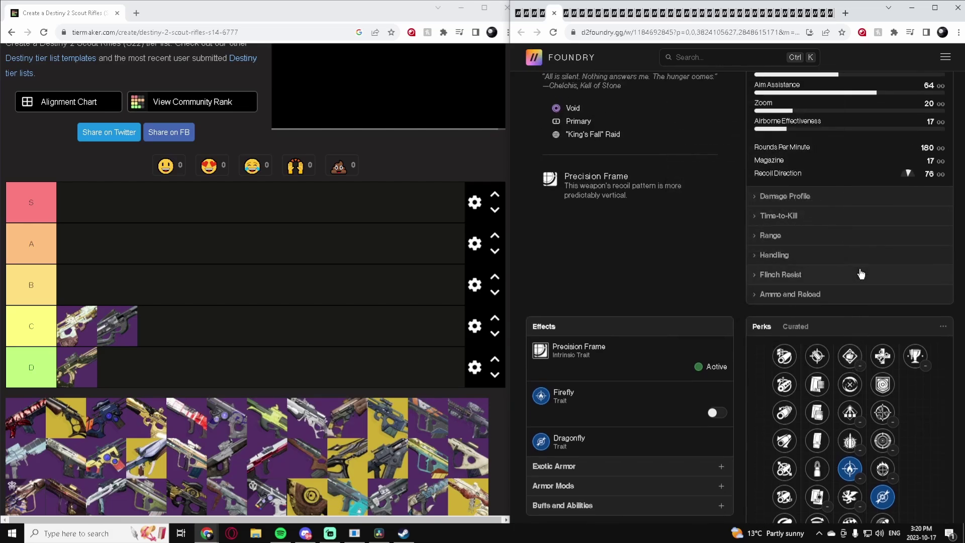
{"action": "scroll", "coordinate": [860, 274], "scroll_direction": "down", "scroll_amount": 2}
{"action": "scroll", "coordinate": [860, 275], "scroll_direction": "down", "scroll_amount": 1}
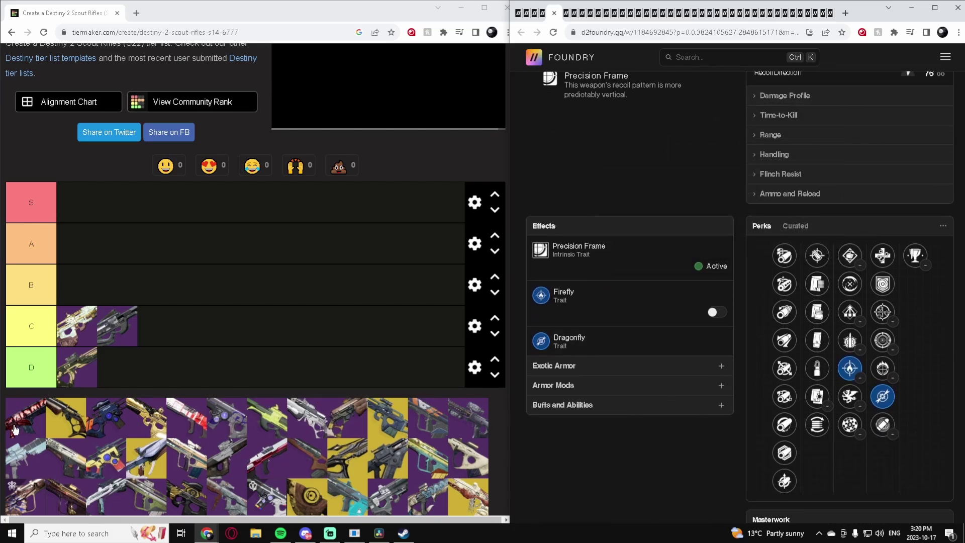
{"action": "left_click_drag", "start_coordinate": [14, 428], "coordinate": [161, 365]}
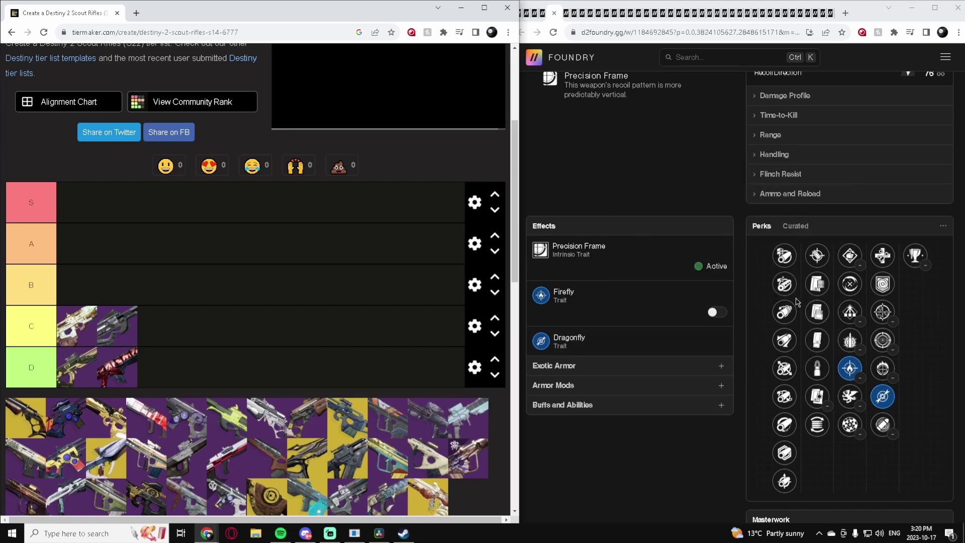
Bring up the Dead Man's Tale page, review its stats and perks, and select the Vorpal Weapon trait
{"action": "left_click", "coordinate": [572, 13]}
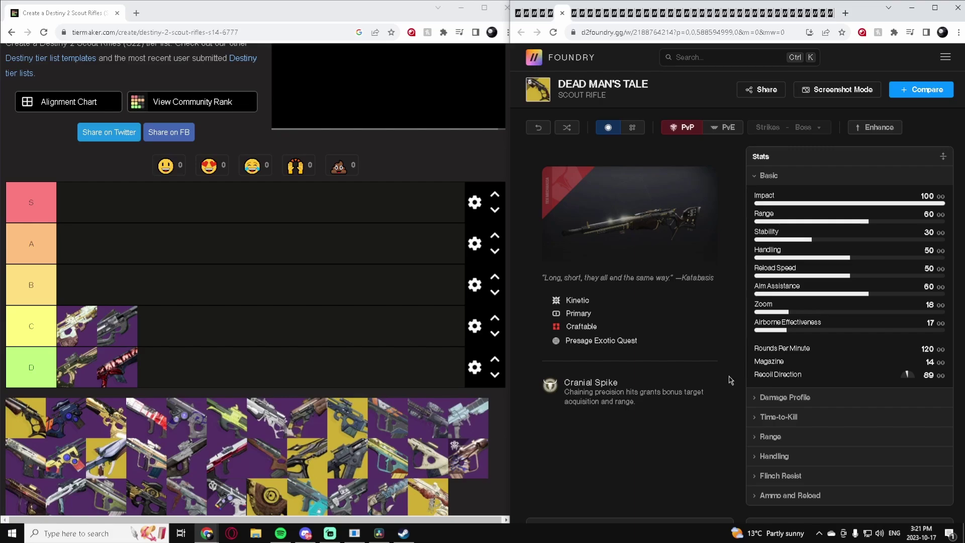
{"action": "scroll", "coordinate": [749, 328], "scroll_direction": "down", "scroll_amount": 6}
{"action": "scroll", "coordinate": [785, 320], "scroll_direction": "down", "scroll_amount": 2}
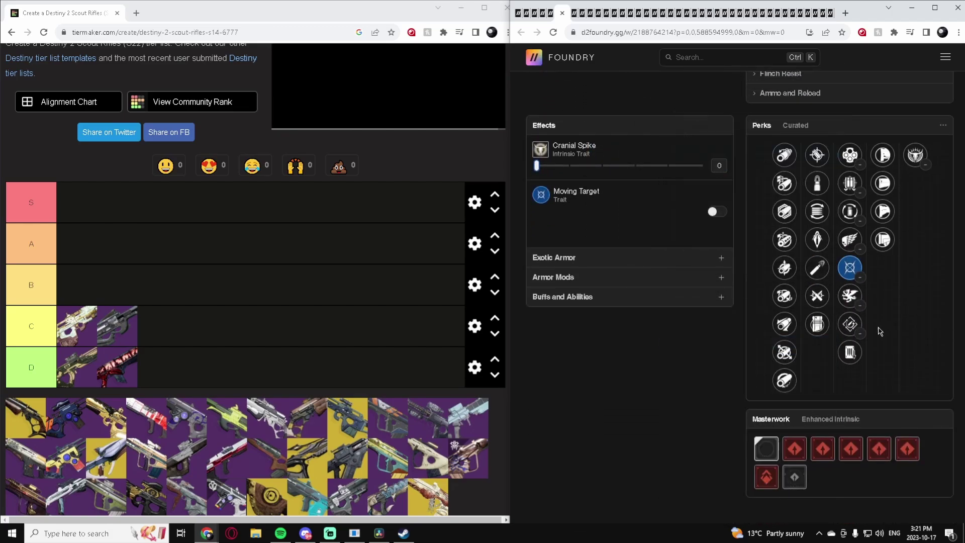
{"action": "mouse_move", "coordinate": [853, 331]}
{"action": "mouse_move", "coordinate": [857, 300]}
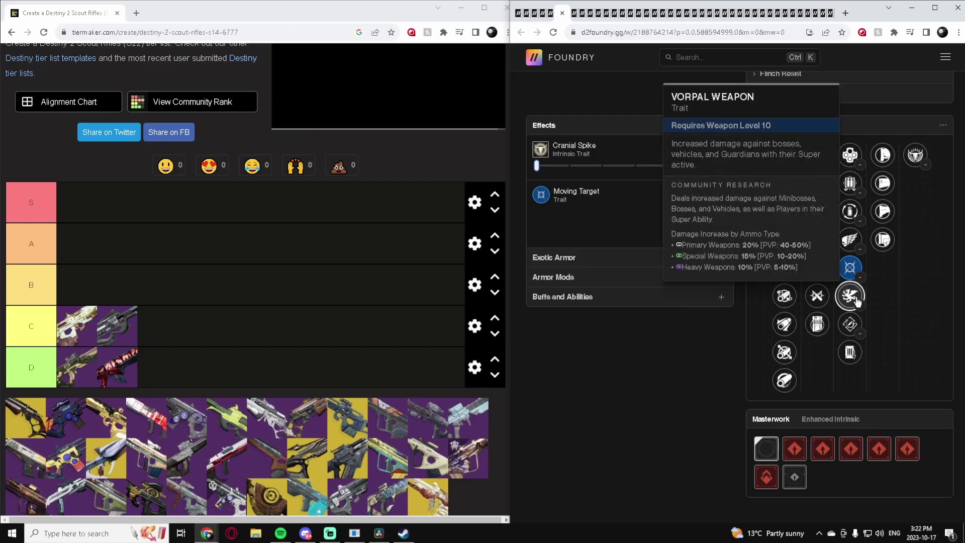
{"action": "left_click", "coordinate": [856, 300]}
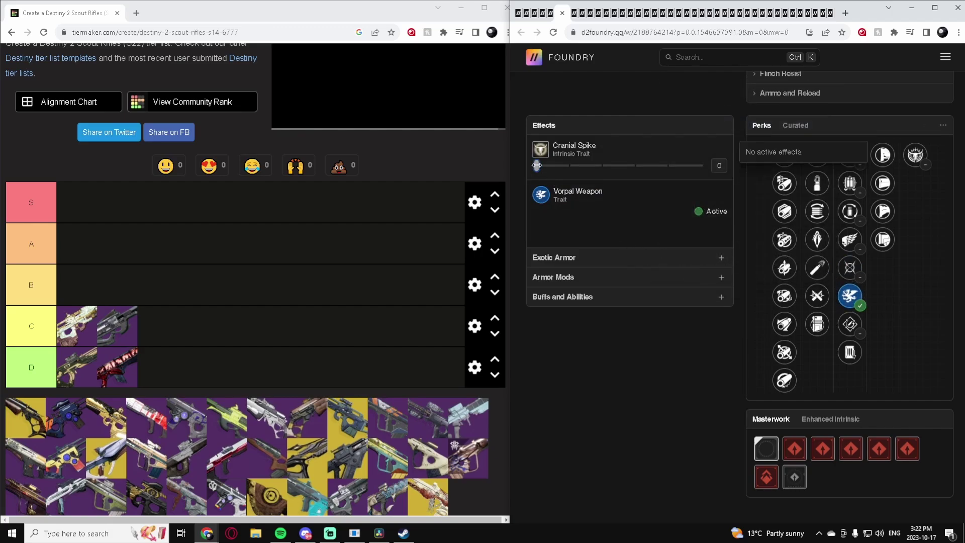
Check the Dark-Forged Trigger perk description for Dead Man's Tale, and rank the rifle in tier A
{"action": "mouse_move", "coordinate": [537, 165]}
{"action": "left_mouse_down"}
{"action": "mouse_move", "coordinate": [694, 163]}
{"action": "mouse_move", "coordinate": [536, 166]}
{"action": "left_mouse_up"}
{"action": "scroll", "coordinate": [694, 221], "scroll_direction": "up", "scroll_amount": 2}
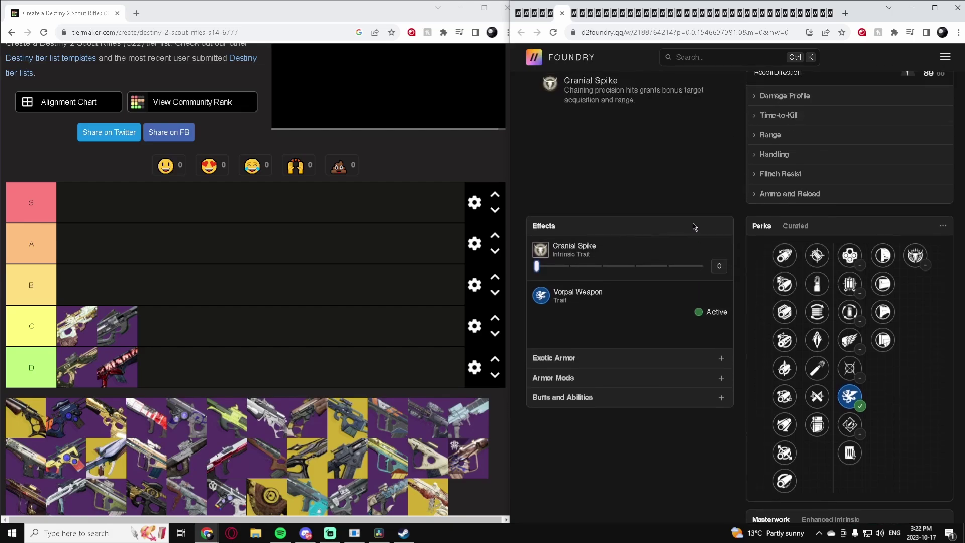
{"action": "scroll", "coordinate": [694, 227], "scroll_direction": "down", "scroll_amount": 1}
{"action": "mouse_move", "coordinate": [914, 210]}
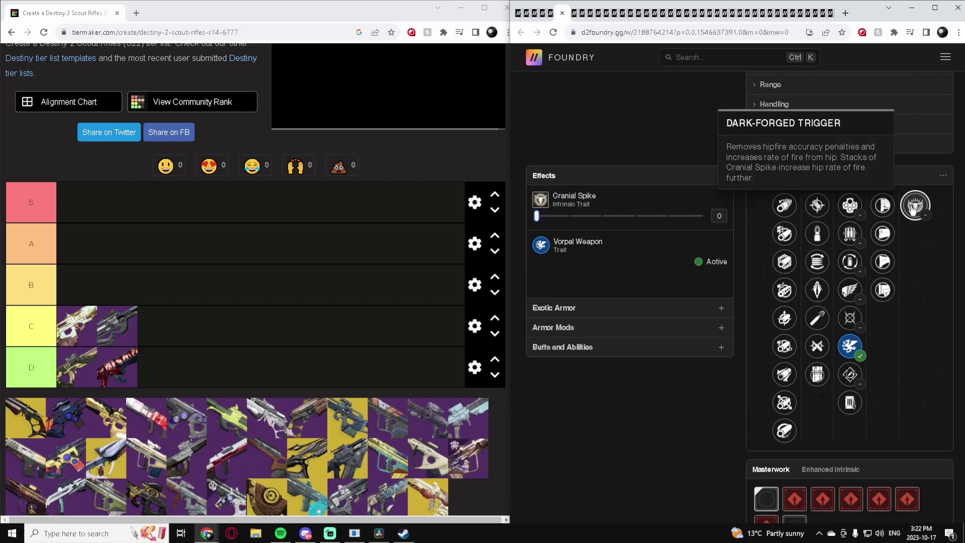
{"action": "left_click_drag", "start_coordinate": [39, 397], "coordinate": [96, 246]}
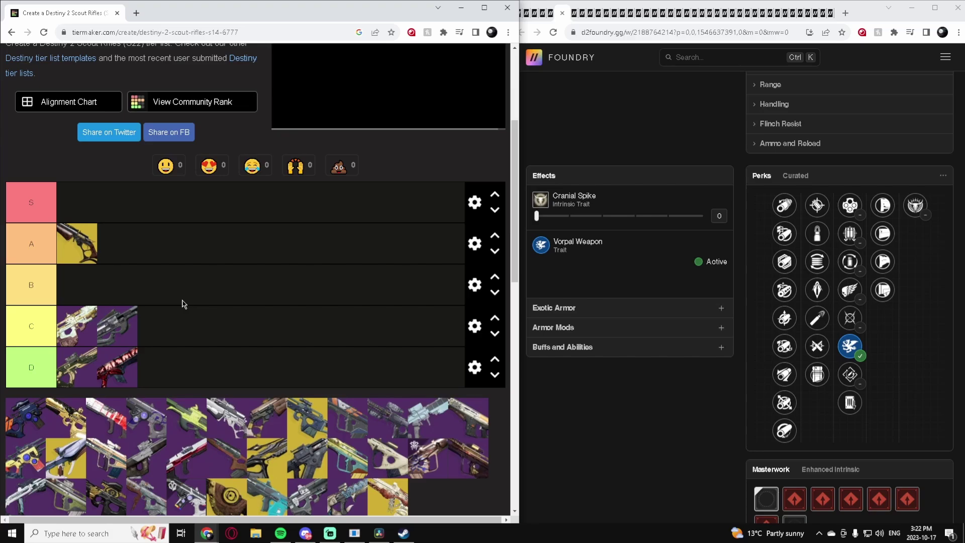
Bring up the Eternal Blazon page and examine its basic stats, time-to-kill breakdown and available perks
{"action": "left_click", "coordinate": [722, 163]}
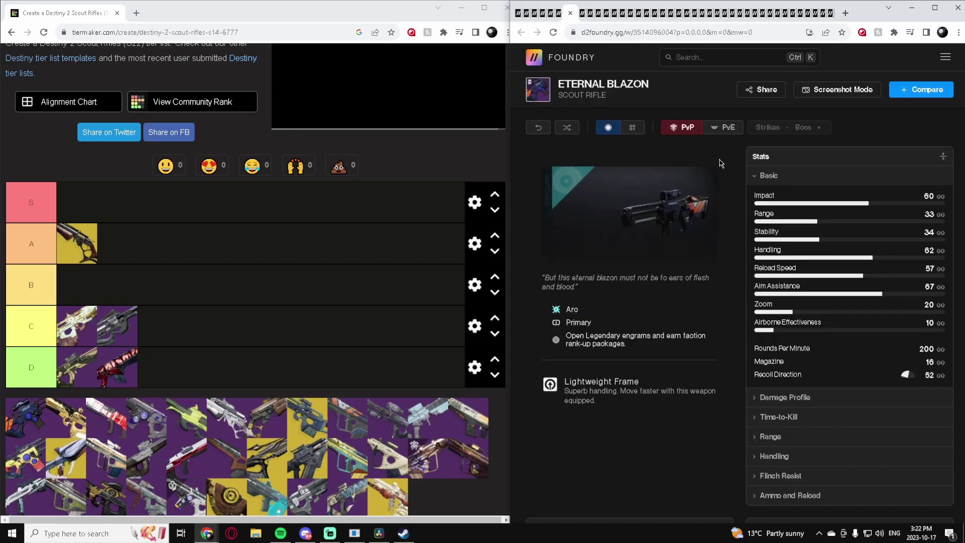
{"action": "scroll", "coordinate": [783, 269], "scroll_direction": "down", "scroll_amount": 3}
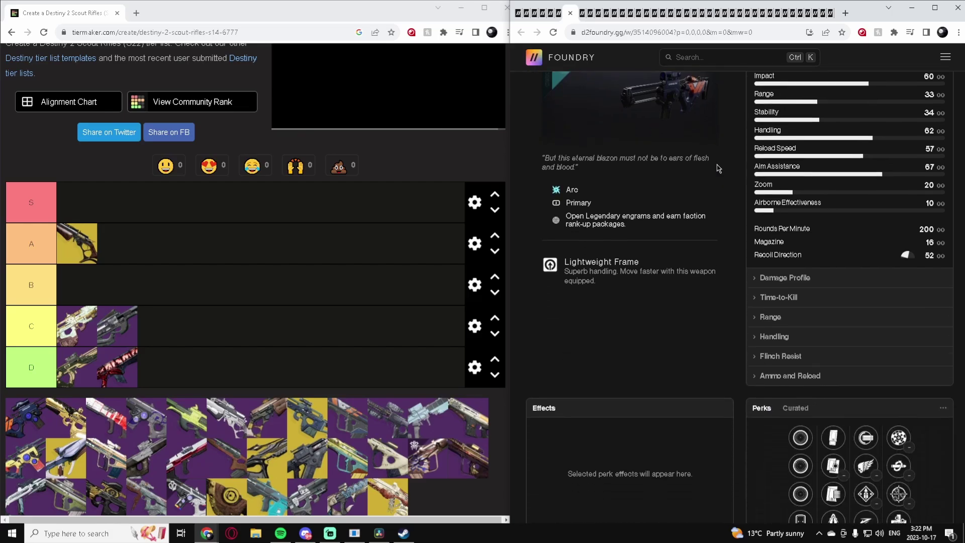
{"action": "left_click", "coordinate": [783, 267]}
{"action": "left_click", "coordinate": [783, 268]}
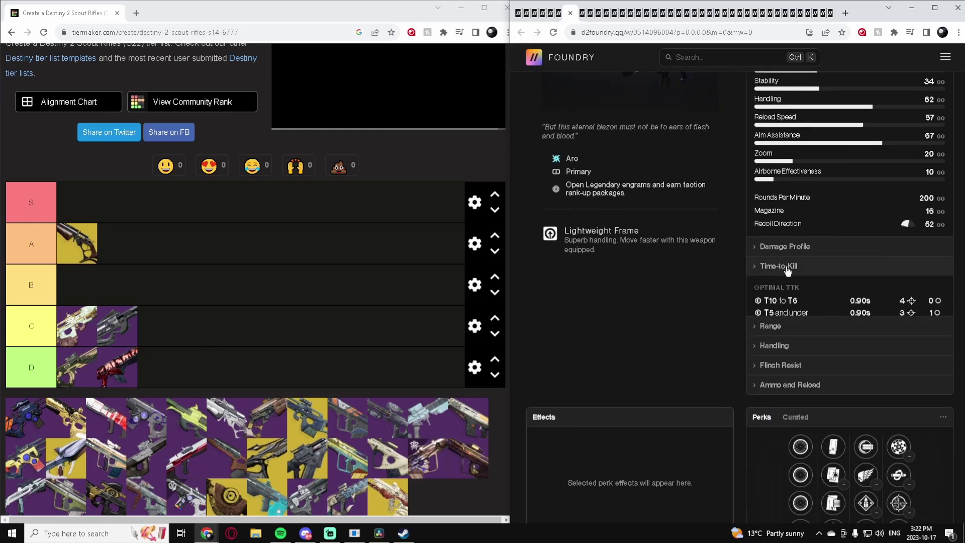
{"action": "scroll", "coordinate": [832, 236], "scroll_direction": "down", "scroll_amount": 3}
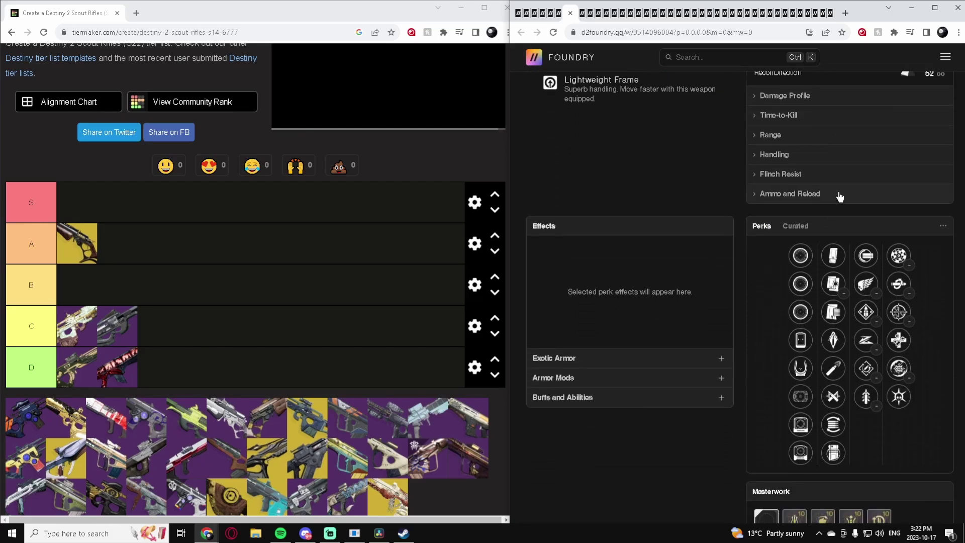
Compare Quickdraw, Slideshot and Killing Wind on Eternal Blazon, and settle on the Rapid Hit and Kill Clip traits
{"action": "mouse_move", "coordinate": [865, 342]}
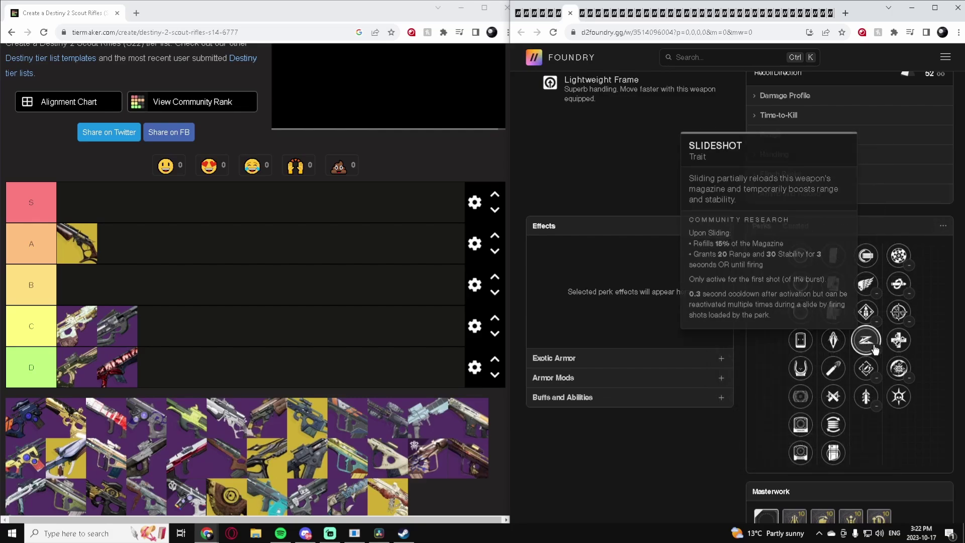
{"action": "left_click", "coordinate": [866, 368]}
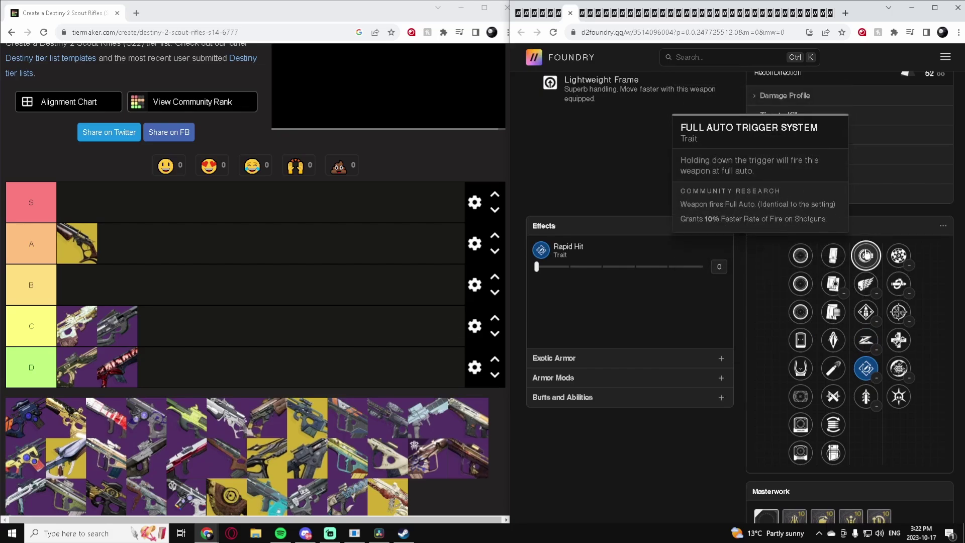
{"action": "left_click", "coordinate": [865, 395]}
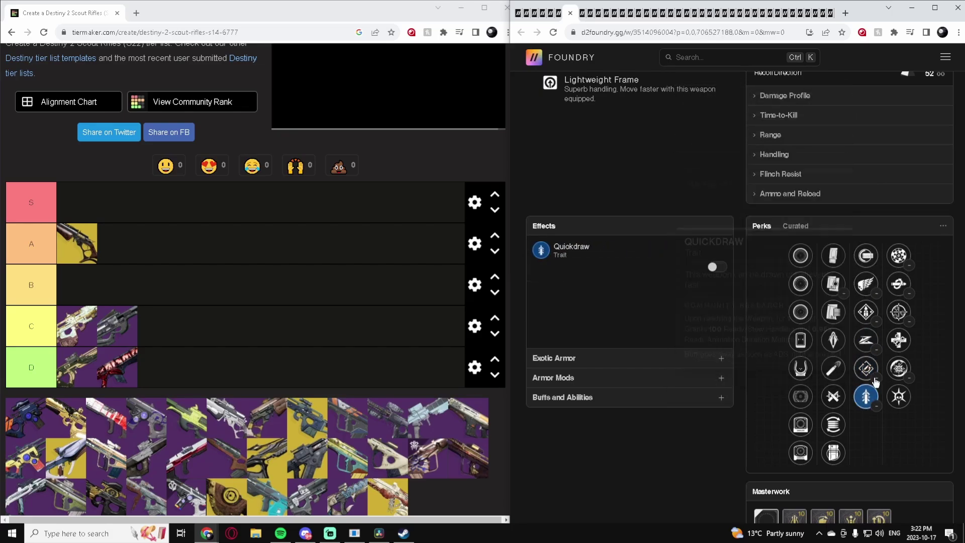
{"action": "left_click", "coordinate": [905, 284]}
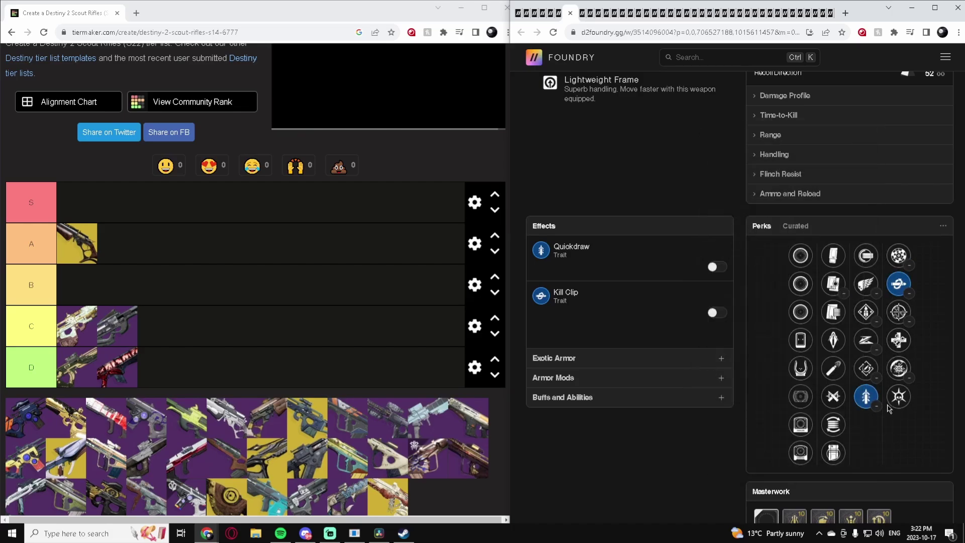
{"action": "left_click", "coordinate": [865, 342]}
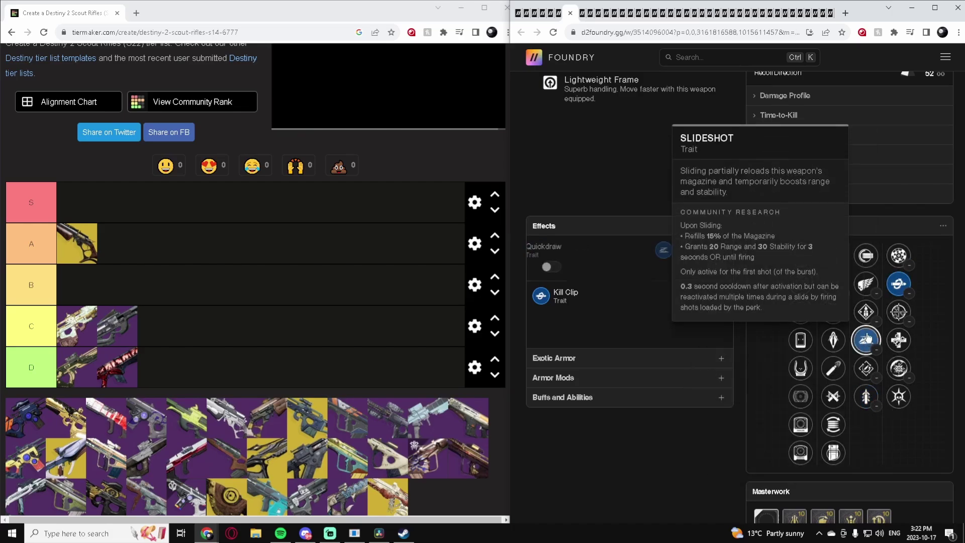
{"action": "left_click", "coordinate": [865, 289]}
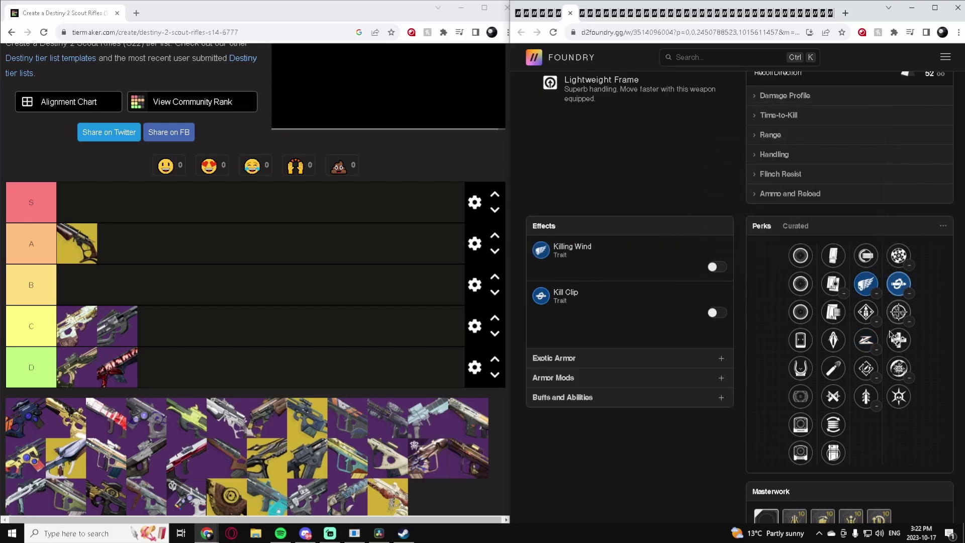
{"action": "left_click", "coordinate": [874, 368]}
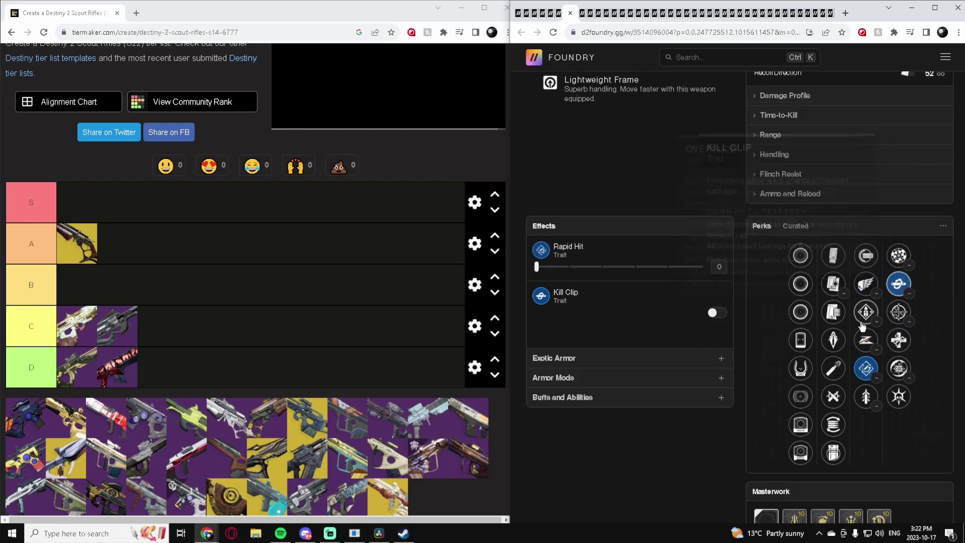
Recheck Eternal Blazon's basic stats and perks, and rank the rifle in tier B
{"action": "scroll", "coordinate": [877, 329], "scroll_direction": "up", "scroll_amount": 3}
{"action": "scroll", "coordinate": [877, 322], "scroll_direction": "up", "scroll_amount": 3}
{"action": "scroll", "coordinate": [865, 332], "scroll_direction": "down", "scroll_amount": 5}
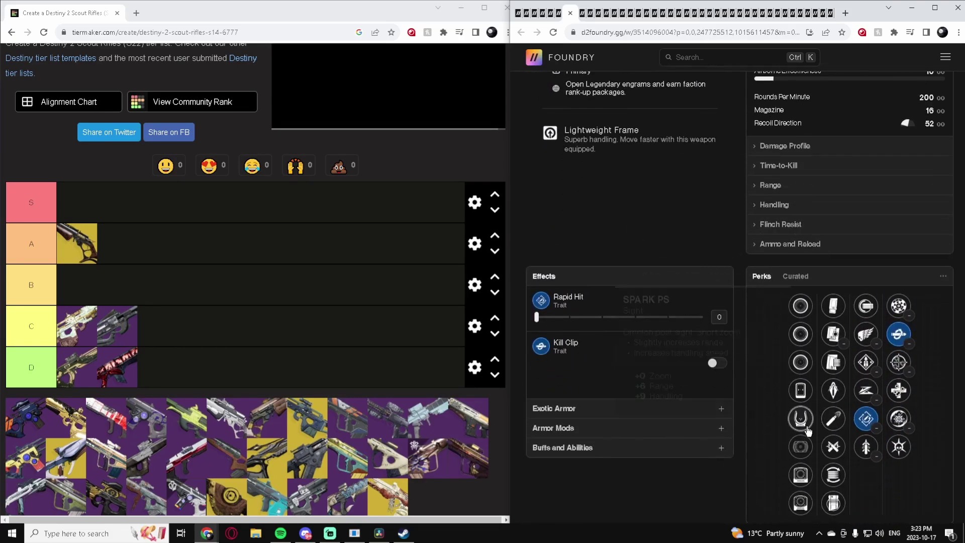
{"action": "scroll", "coordinate": [805, 357], "scroll_direction": "down", "scroll_amount": 2}
{"action": "scroll", "coordinate": [827, 327], "scroll_direction": "up", "scroll_amount": 7}
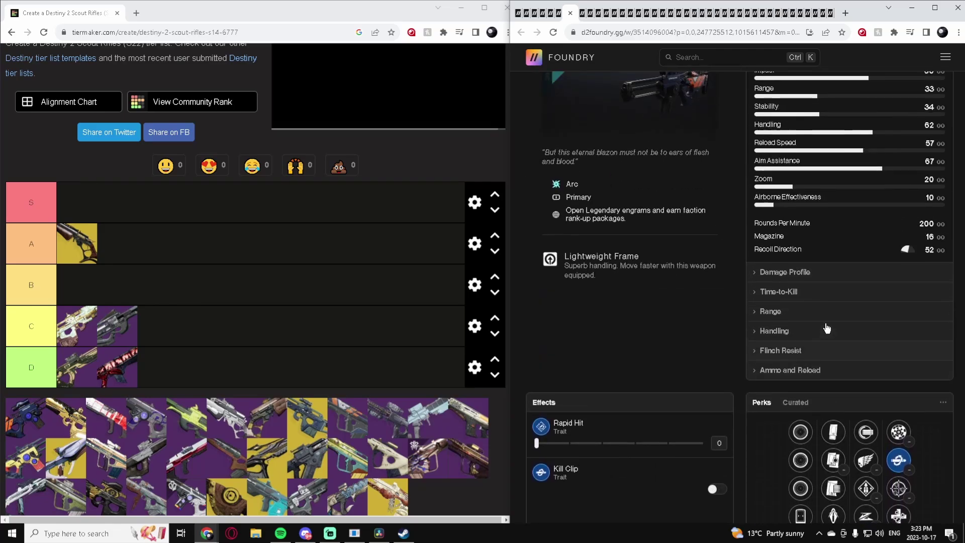
{"action": "scroll", "coordinate": [822, 314], "scroll_direction": "down", "scroll_amount": 4}
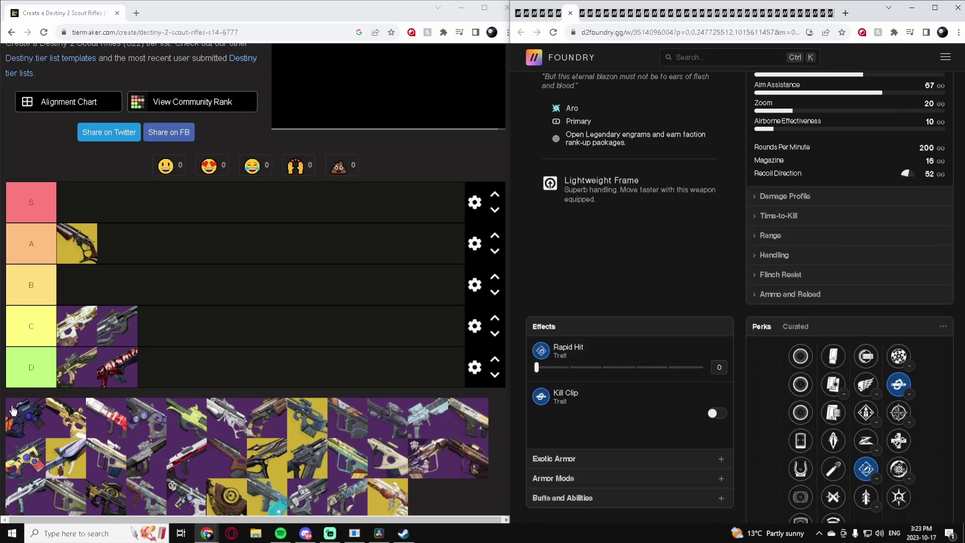
{"action": "left_click_drag", "start_coordinate": [16, 414], "coordinate": [94, 290]}
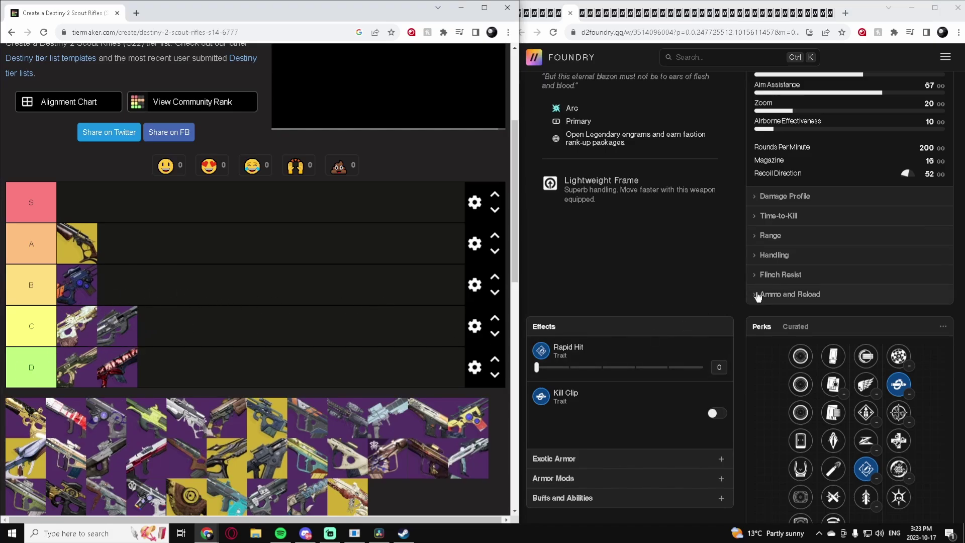
{"action": "scroll", "coordinate": [754, 296], "scroll_direction": "up", "scroll_amount": 3}
{"action": "scroll", "coordinate": [754, 297], "scroll_direction": "down", "scroll_amount": 1}
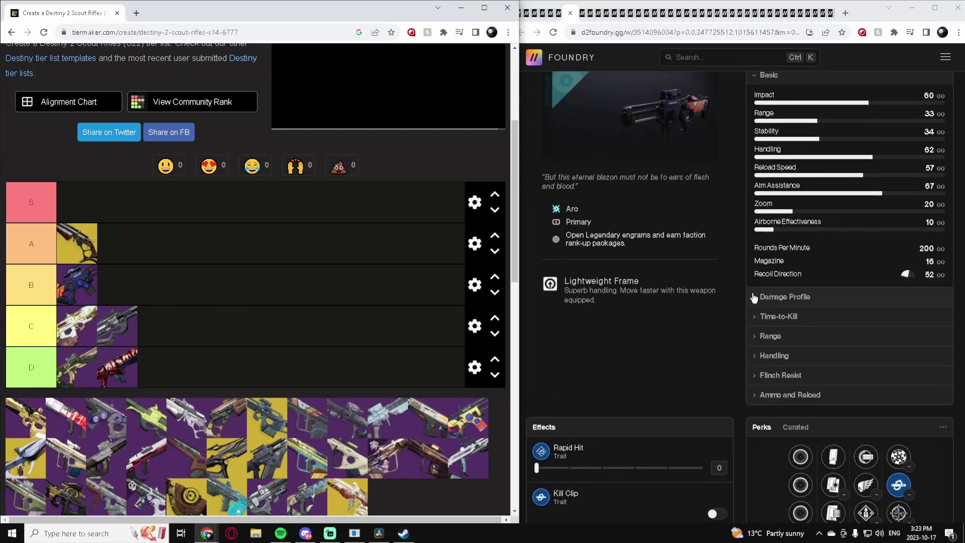
Bring up the Fang of Ir Yût (Adept) page and examine its basic stats, frame description and available perks
{"action": "scroll", "coordinate": [753, 298], "scroll_direction": "down", "scroll_amount": 1}
{"action": "scroll", "coordinate": [703, 211], "scroll_direction": "up", "scroll_amount": 2}
{"action": "left_click", "coordinate": [582, 17]}
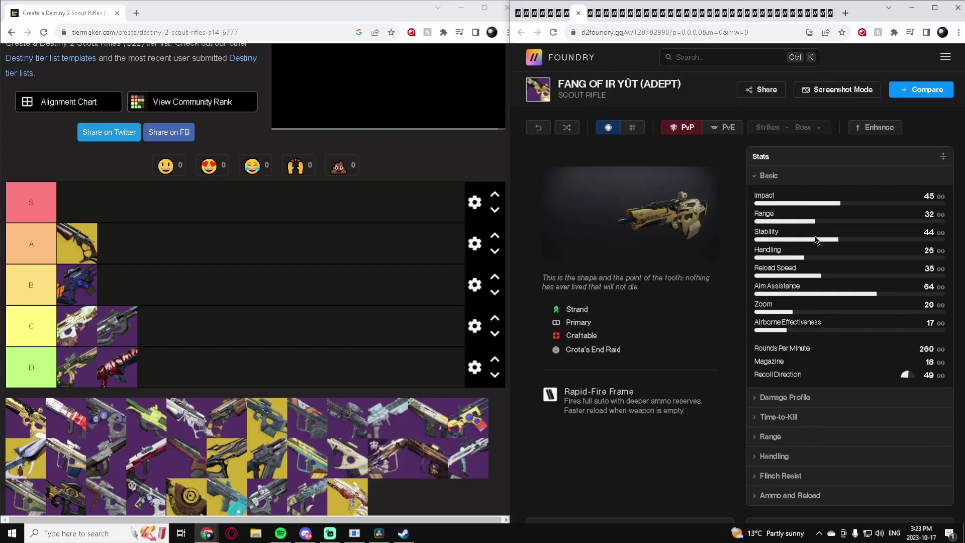
{"action": "mouse_move", "coordinate": [589, 342]}
{"action": "scroll", "coordinate": [833, 228], "scroll_direction": "down", "scroll_amount": 4}
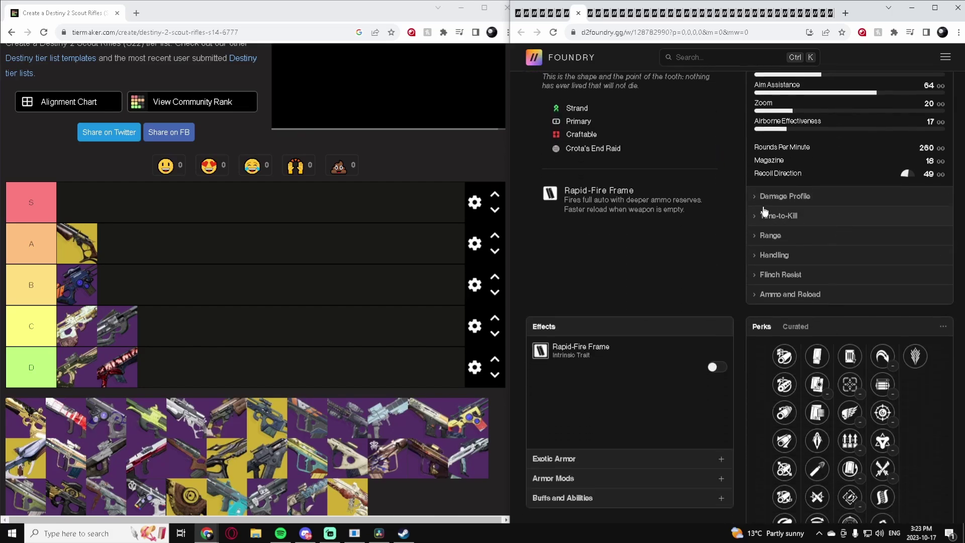
{"action": "scroll", "coordinate": [764, 210], "scroll_direction": "down", "scroll_amount": 2}
{"action": "scroll", "coordinate": [773, 209], "scroll_direction": "up", "scroll_amount": 4}
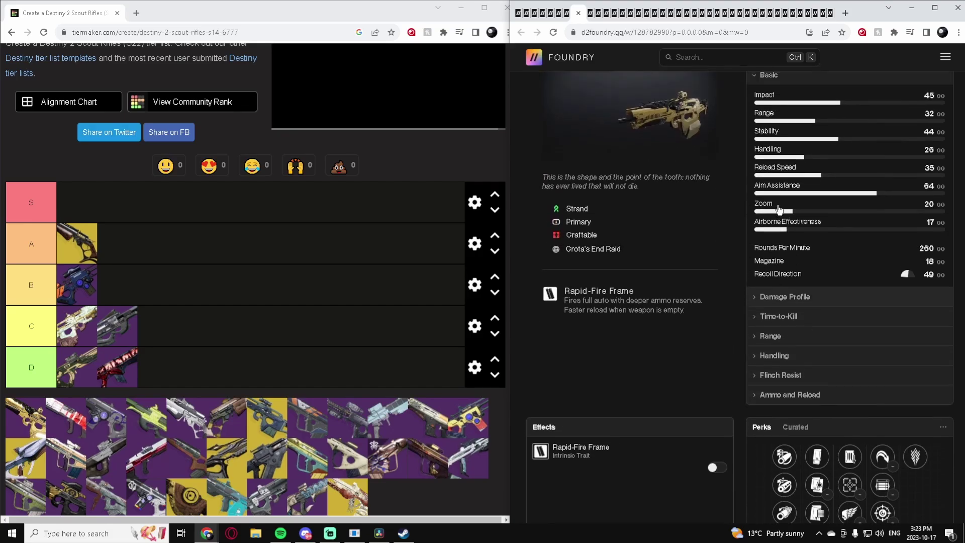
{"action": "scroll", "coordinate": [778, 210], "scroll_direction": "up", "scroll_amount": 1}
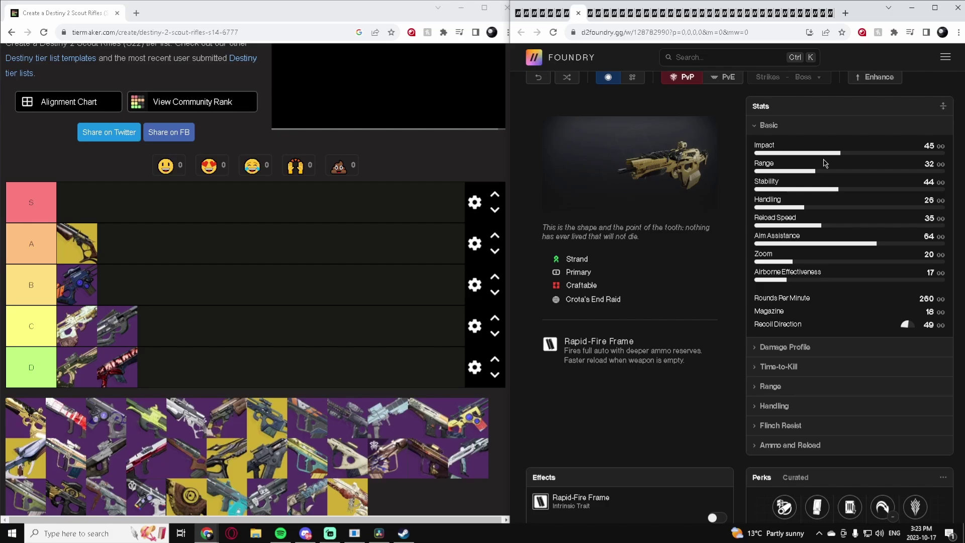
{"action": "scroll", "coordinate": [824, 163], "scroll_direction": "down", "scroll_amount": 5}
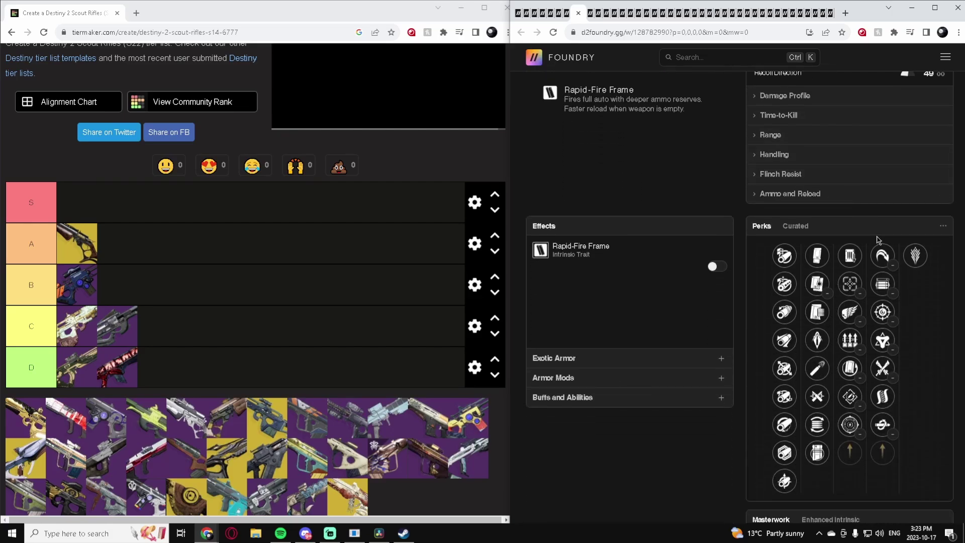
Try Keep Away and Sword Logic on Fang of Ir Yût, and settle on Rapid Hit, Precision Instrument and the Cursed Thrall origin trait
{"action": "left_click", "coordinate": [849, 425]}
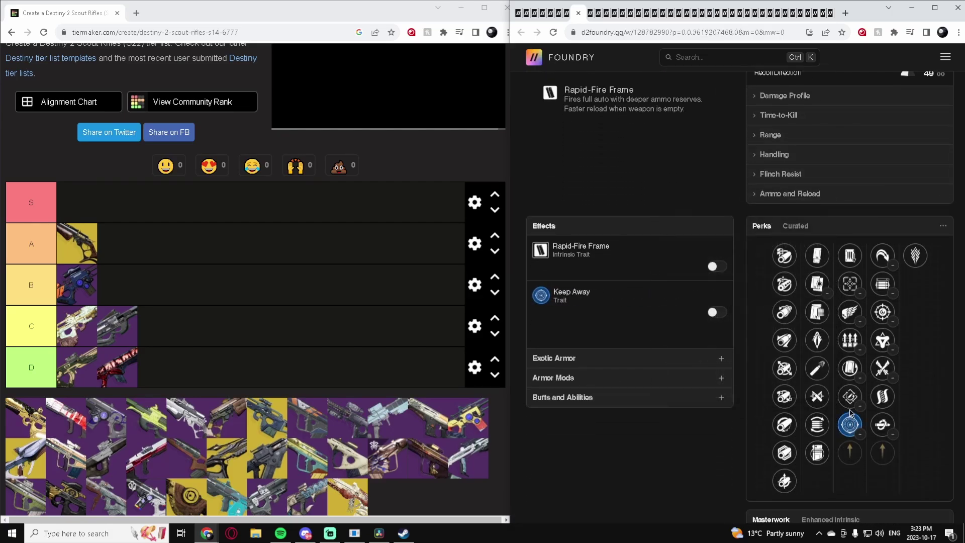
{"action": "left_click", "coordinate": [850, 398]}
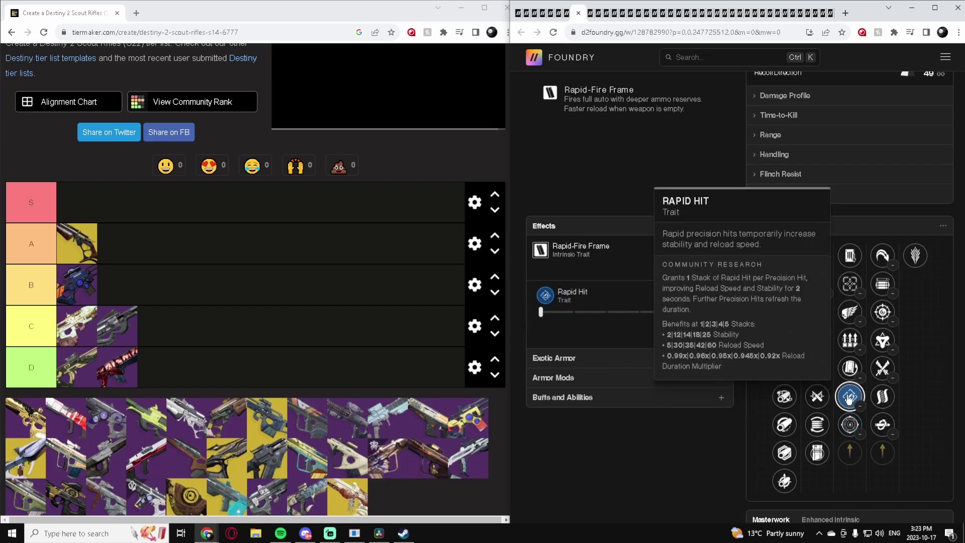
{"action": "left_click", "coordinate": [881, 368]}
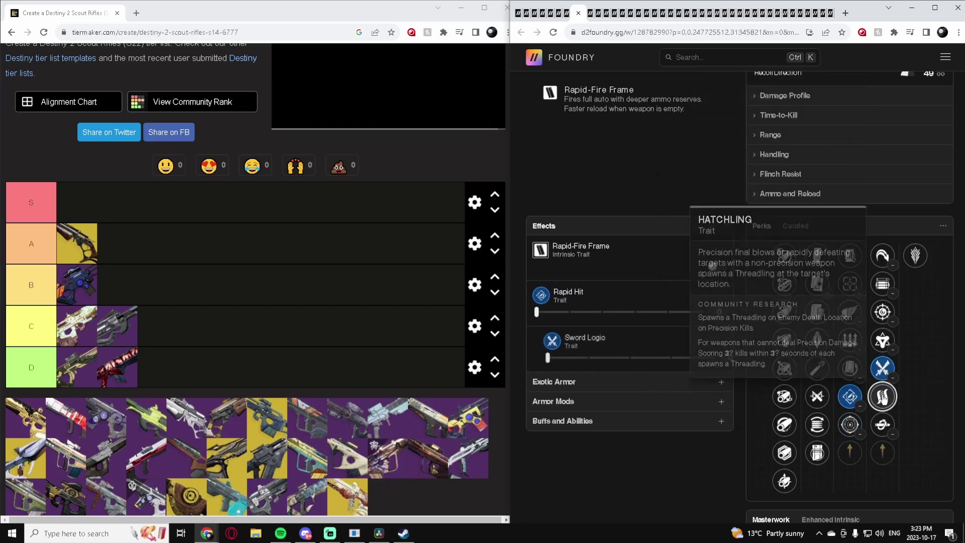
{"action": "left_click", "coordinate": [880, 313]}
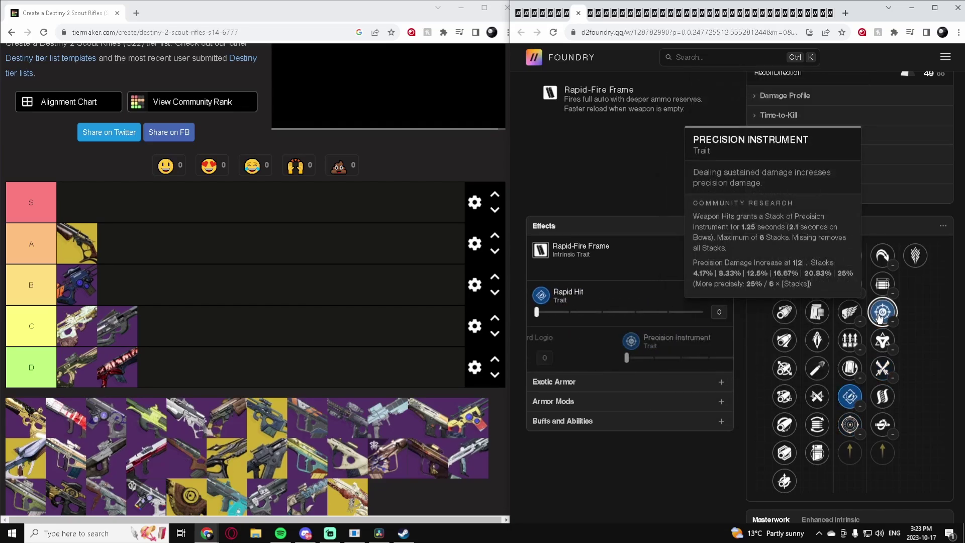
{"action": "left_click", "coordinate": [916, 259]}
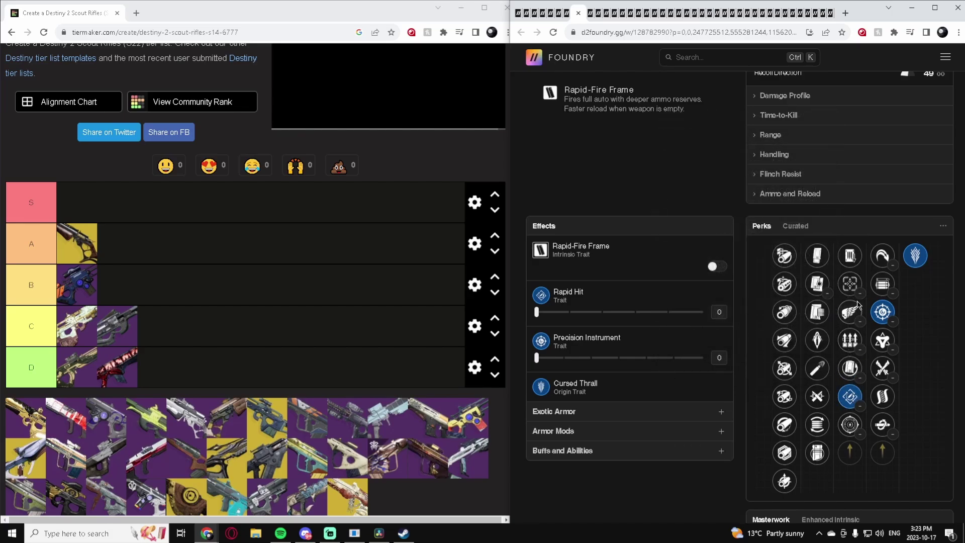
Recheck Fang of Ir Yût's basic stats and perks, and rank the rifle in tier B
{"action": "scroll", "coordinate": [834, 368], "scroll_direction": "up", "scroll_amount": 6}
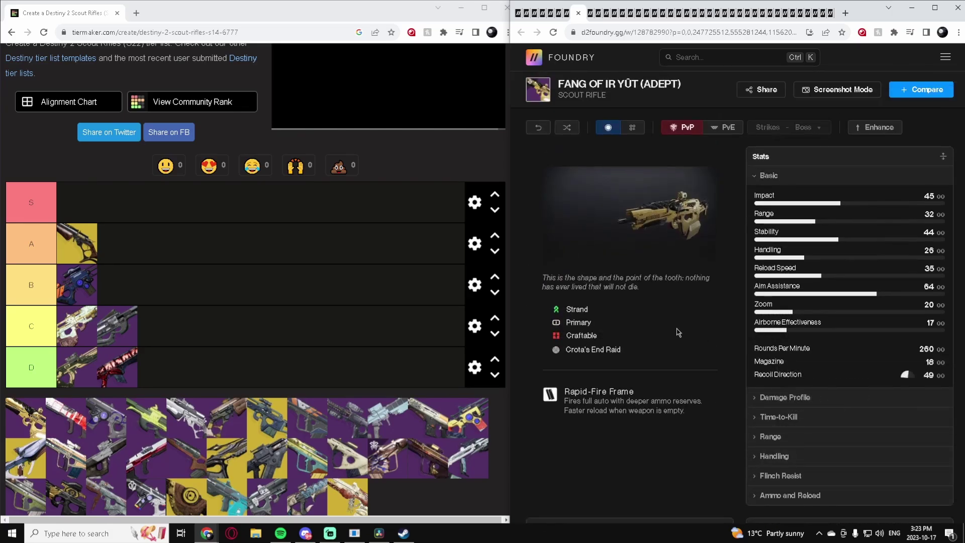
{"action": "scroll", "coordinate": [683, 338], "scroll_direction": "down", "scroll_amount": 2}
{"action": "scroll", "coordinate": [696, 339], "scroll_direction": "up", "scroll_amount": 2}
{"action": "scroll", "coordinate": [698, 339], "scroll_direction": "down", "scroll_amount": 2}
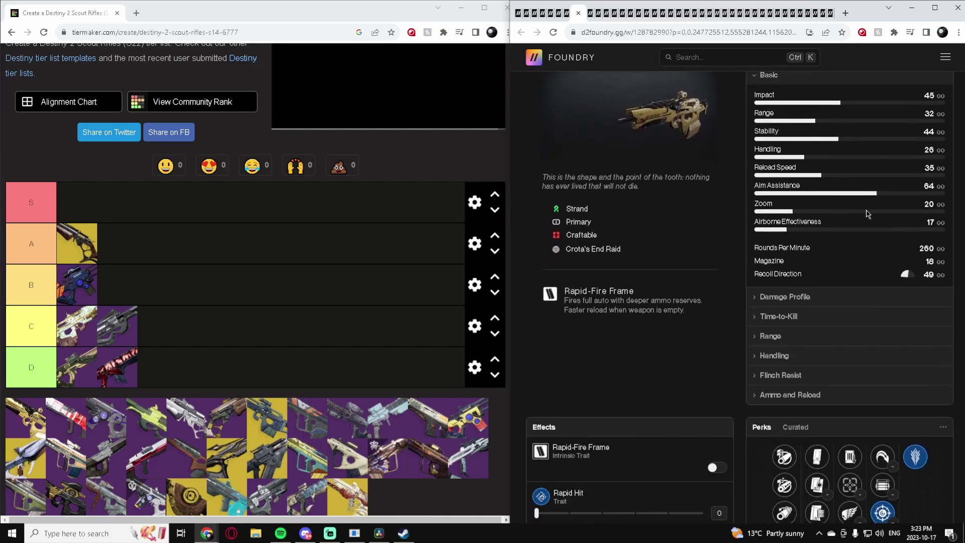
{"action": "scroll", "coordinate": [816, 171], "scroll_direction": "down", "scroll_amount": 3}
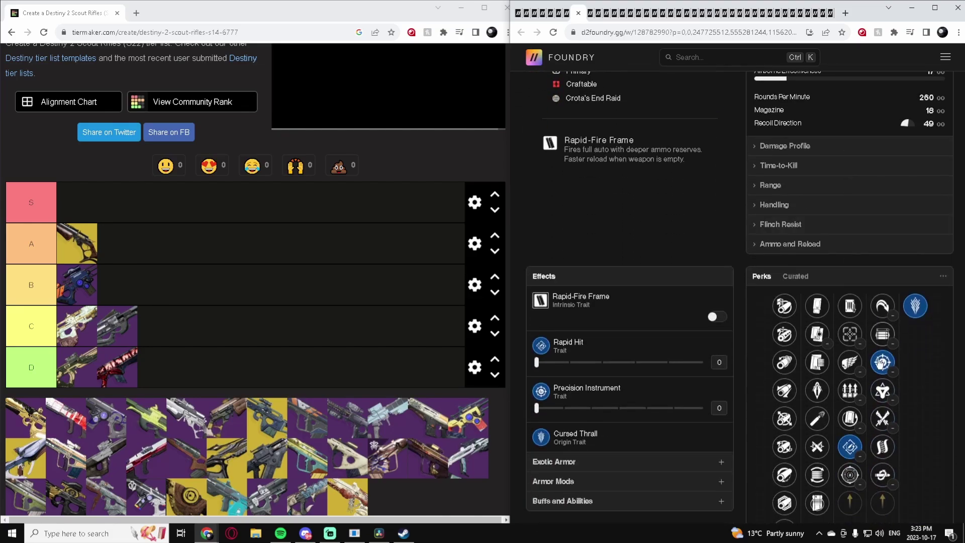
{"action": "left_click_drag", "start_coordinate": [28, 412], "coordinate": [177, 305]}
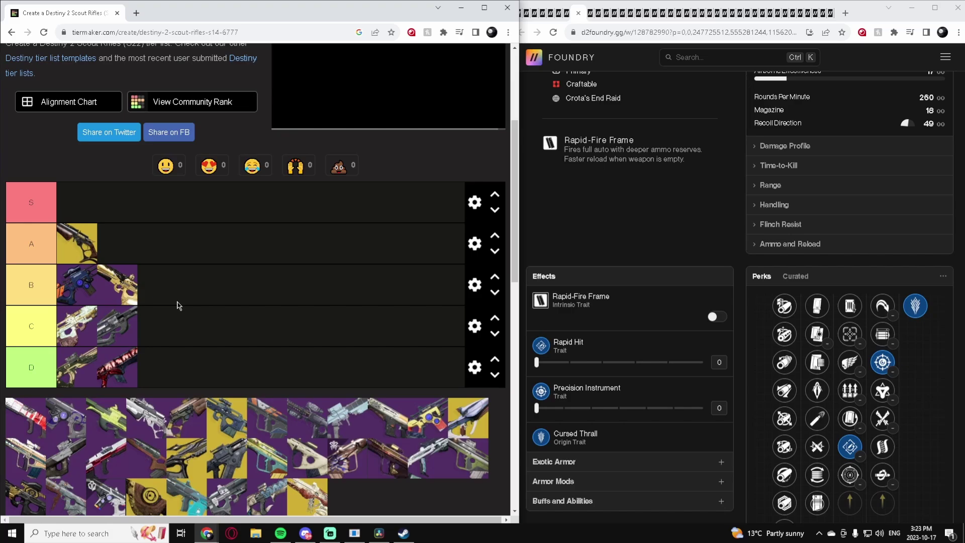
Bring up the page of the red-and-white SUROS Strand scout rifle and examine its basic stats and perk options
{"action": "scroll", "coordinate": [836, 354], "scroll_direction": "down", "scroll_amount": 3}
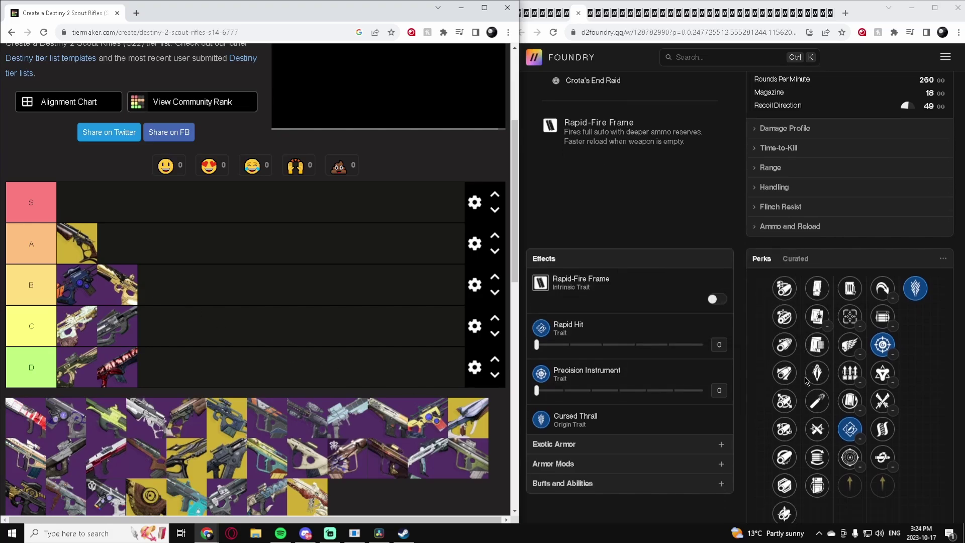
{"action": "scroll", "coordinate": [834, 347], "scroll_direction": "up", "scroll_amount": 8}
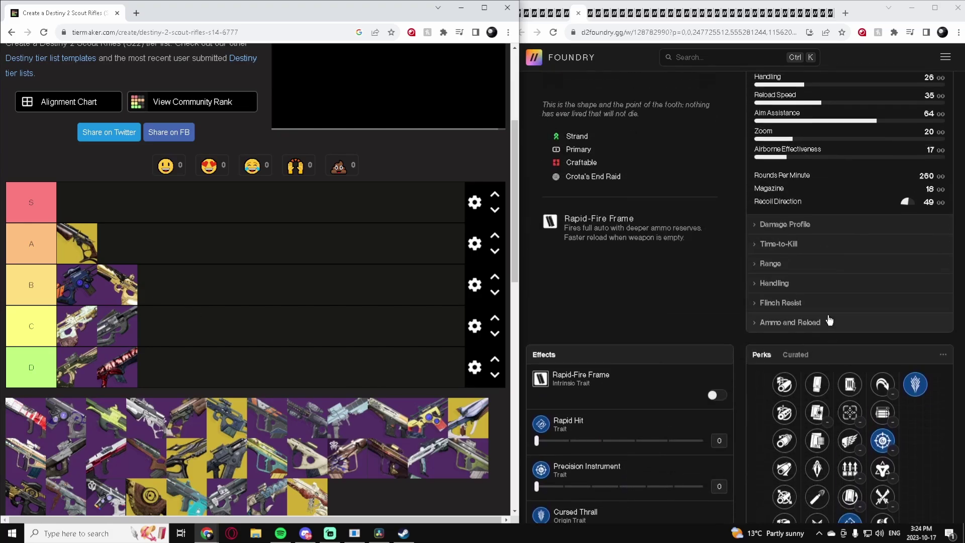
{"action": "scroll", "coordinate": [824, 323], "scroll_direction": "down", "scroll_amount": 1}
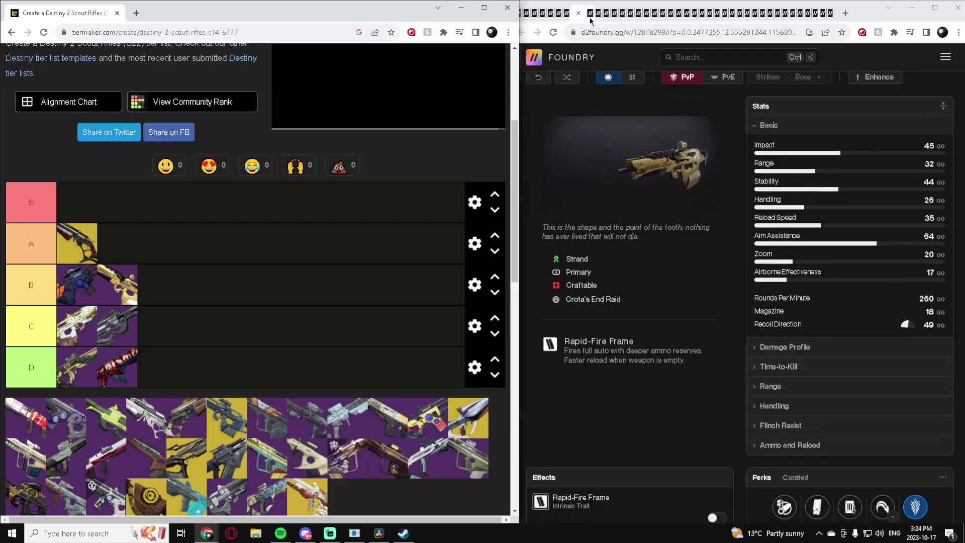
{"action": "key", "text": "alt+Left"}
{"action": "scroll", "coordinate": [745, 203], "scroll_direction": "down", "scroll_amount": 2}
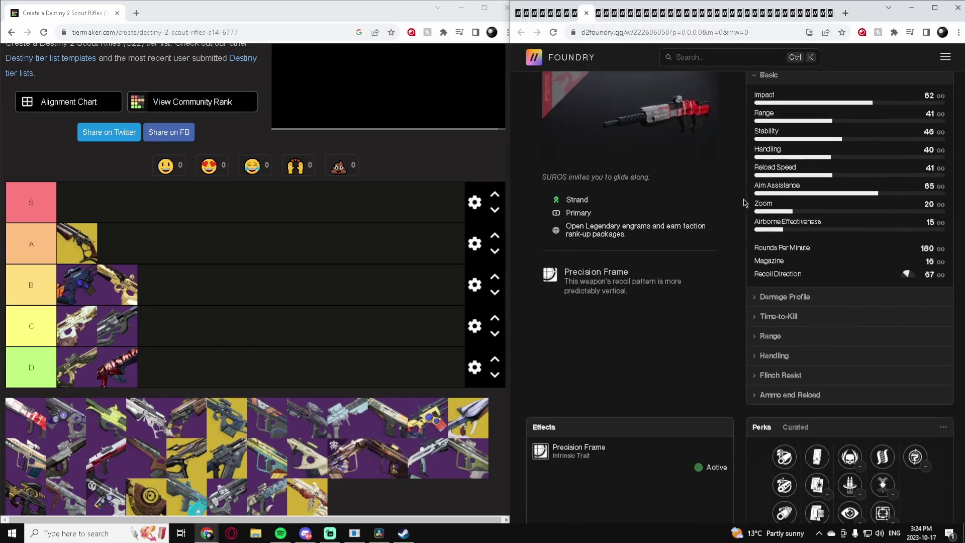
{"action": "scroll", "coordinate": [868, 259], "scroll_direction": "down", "scroll_amount": 4}
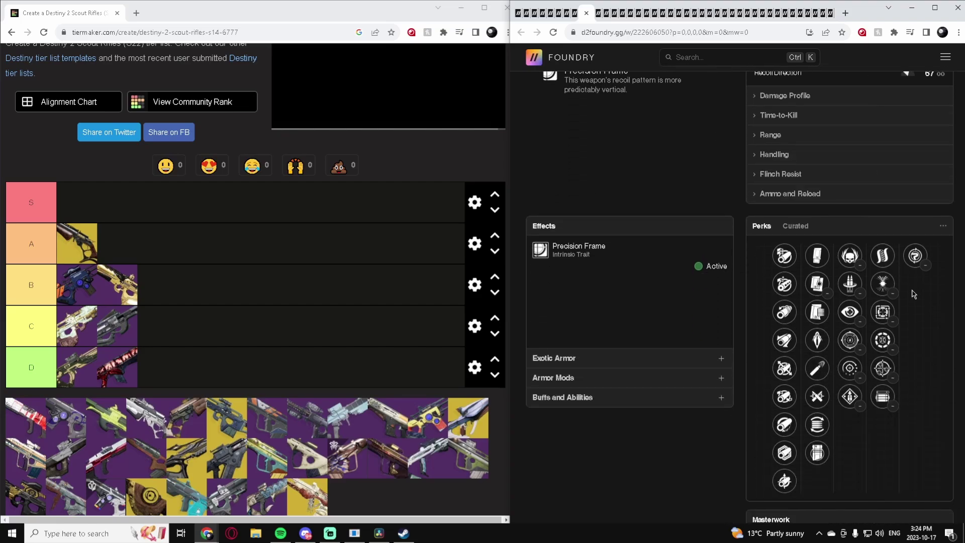
Select the Box Breathing trait on the SUROS rifle, activate its effect, and check the time-to-kill breakdown
{"action": "left_click", "coordinate": [883, 311]}
{"action": "scroll", "coordinate": [882, 281], "scroll_direction": "up", "scroll_amount": 3}
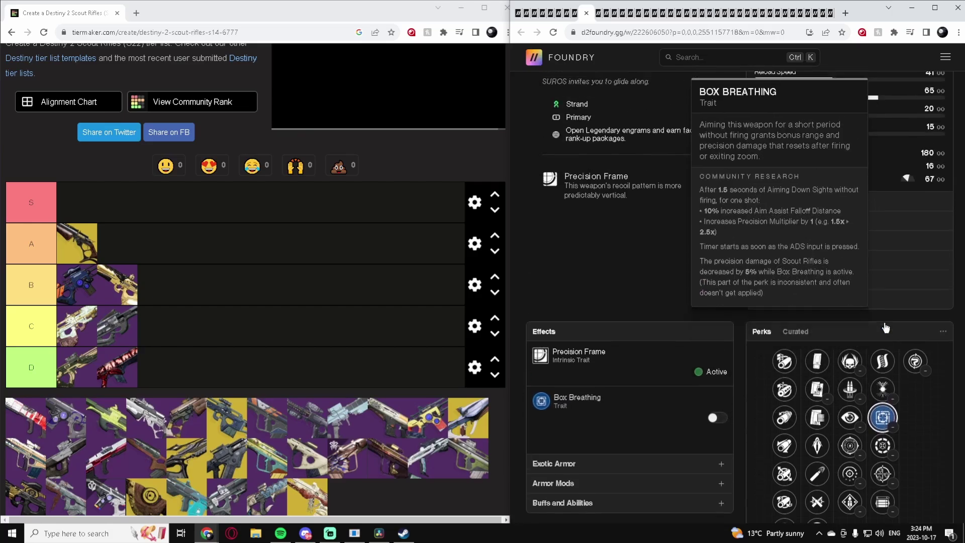
{"action": "left_click", "coordinate": [716, 464]}
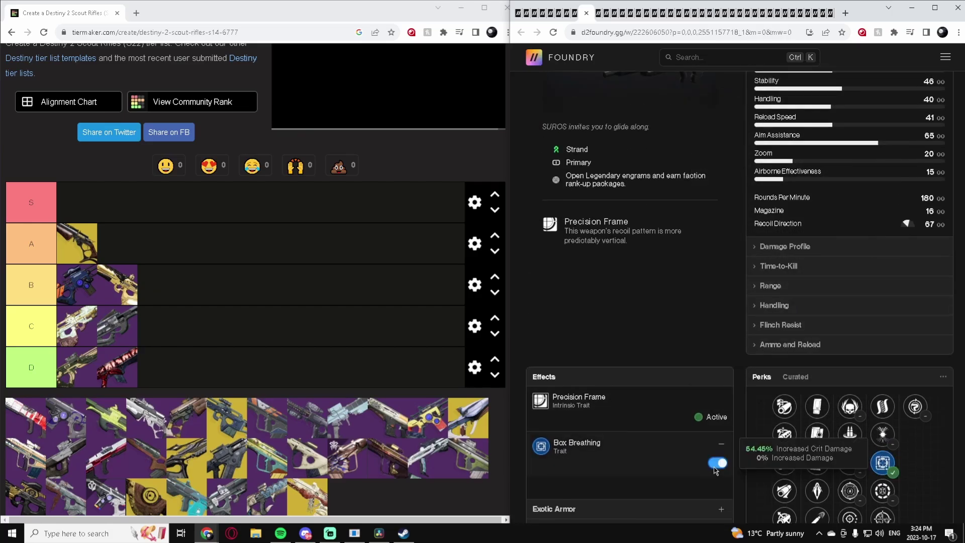
{"action": "left_click", "coordinate": [792, 266]}
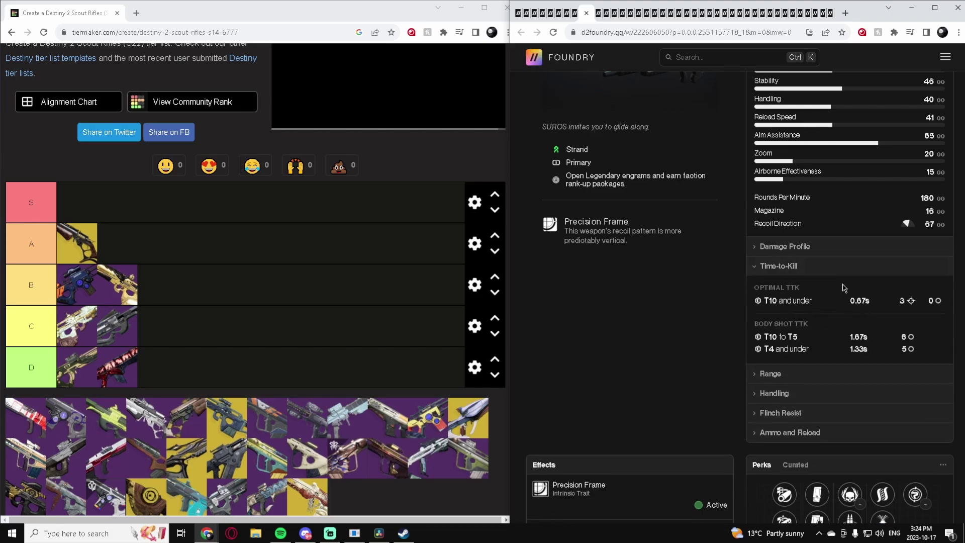
{"action": "scroll", "coordinate": [912, 290], "scroll_direction": "down", "scroll_amount": 3}
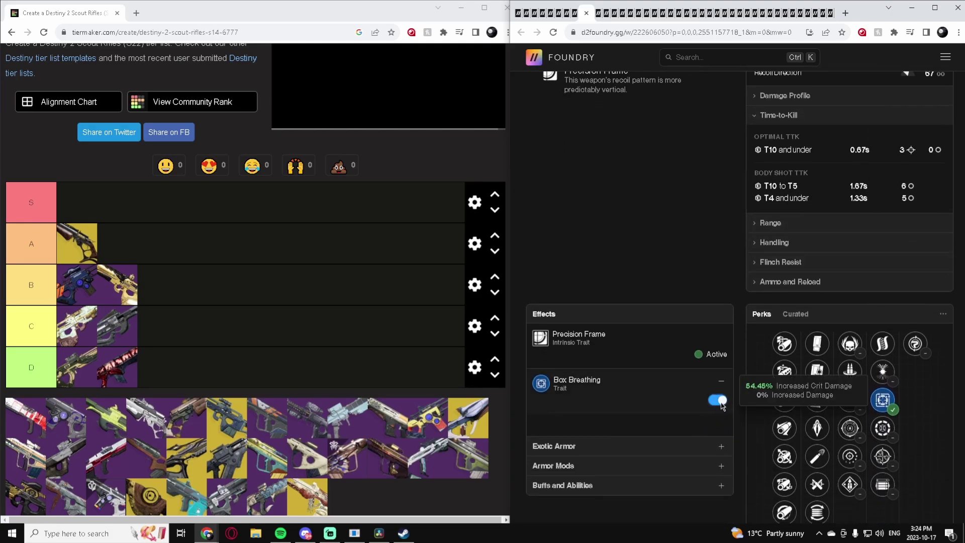
Deactivate the Box Breathing effect, and check the rifle's other traits, time-to-kill and range falloff without it
{"action": "left_click", "coordinate": [717, 401]}
{"action": "scroll", "coordinate": [829, 362], "scroll_direction": "down", "scroll_amount": 2}
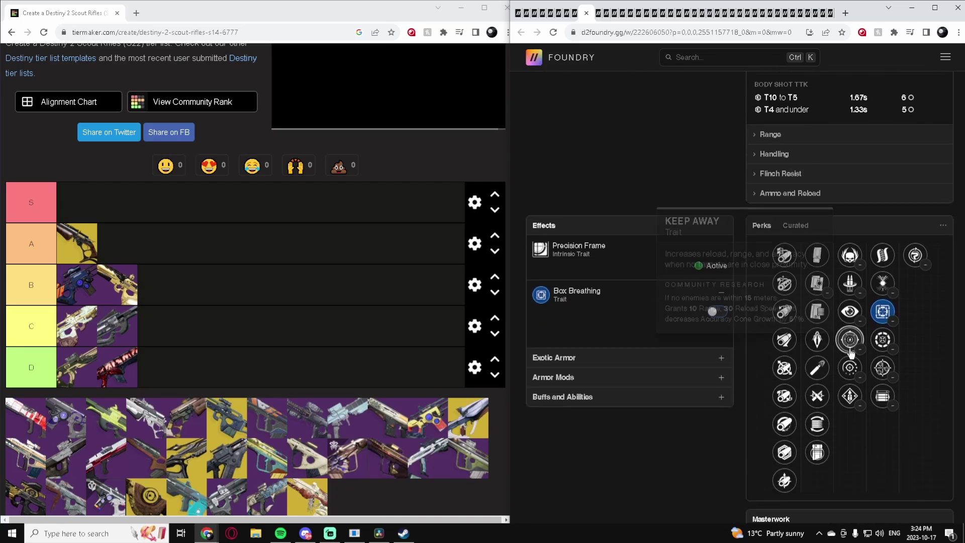
{"action": "scroll", "coordinate": [850, 354], "scroll_direction": "down", "scroll_amount": 1}
{"action": "mouse_move", "coordinate": [879, 264]}
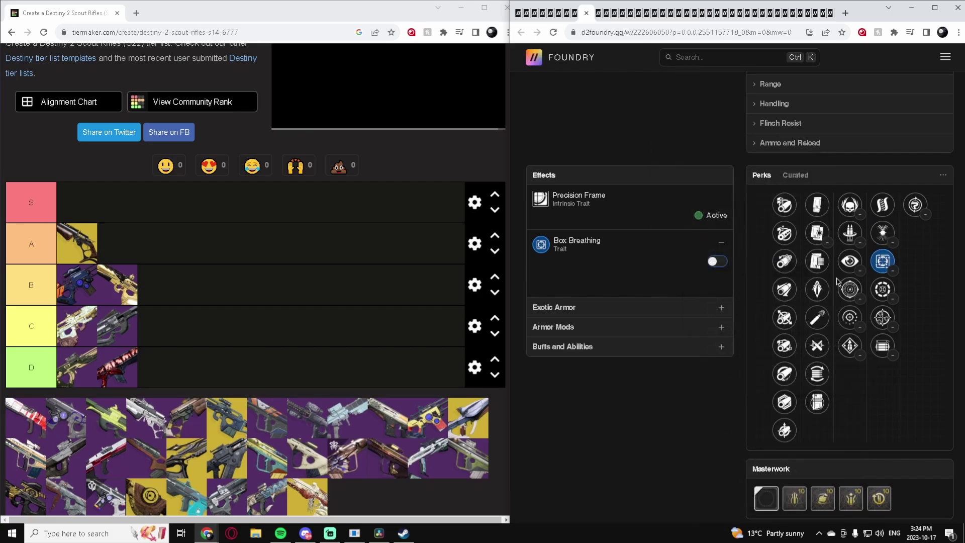
{"action": "scroll", "coordinate": [784, 196], "scroll_direction": "up", "scroll_amount": 2}
{"action": "left_click", "coordinate": [783, 185]}
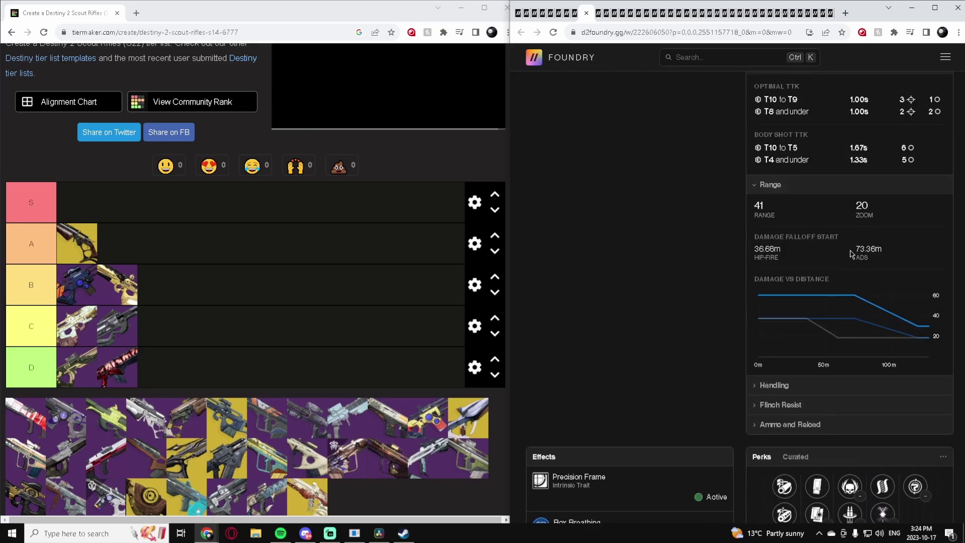
{"action": "left_click", "coordinate": [760, 186]}
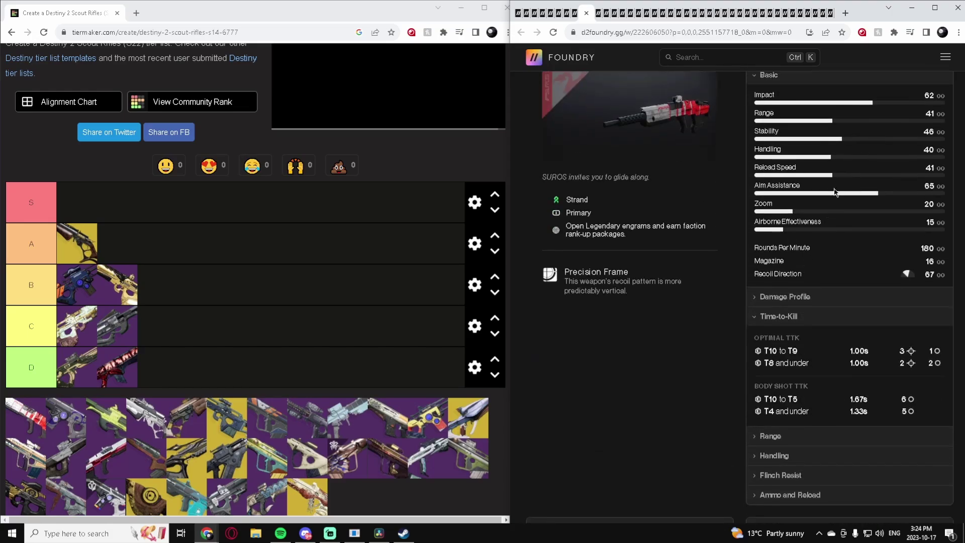
Add Keep Away, Ricochet Rounds, Full Bore and a Range masterwork to the build, and activate the Keep Away and Box Breathing effects
{"action": "scroll", "coordinate": [829, 251], "scroll_direction": "down", "scroll_amount": 7}
{"action": "mouse_move", "coordinate": [827, 231]}
{"action": "left_click", "coordinate": [850, 289]}
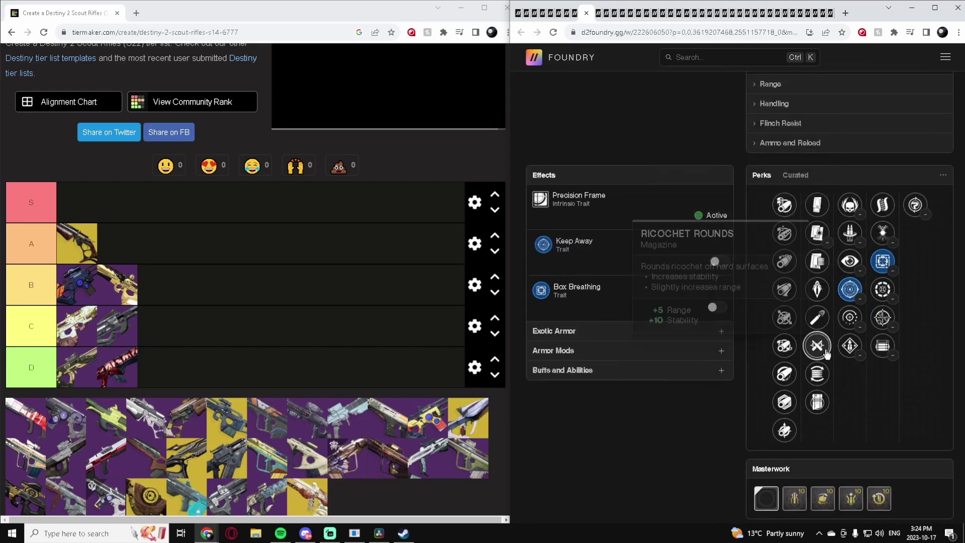
{"action": "left_click", "coordinate": [816, 346]}
{"action": "left_click", "coordinate": [784, 346]}
{"action": "left_click", "coordinate": [851, 505]}
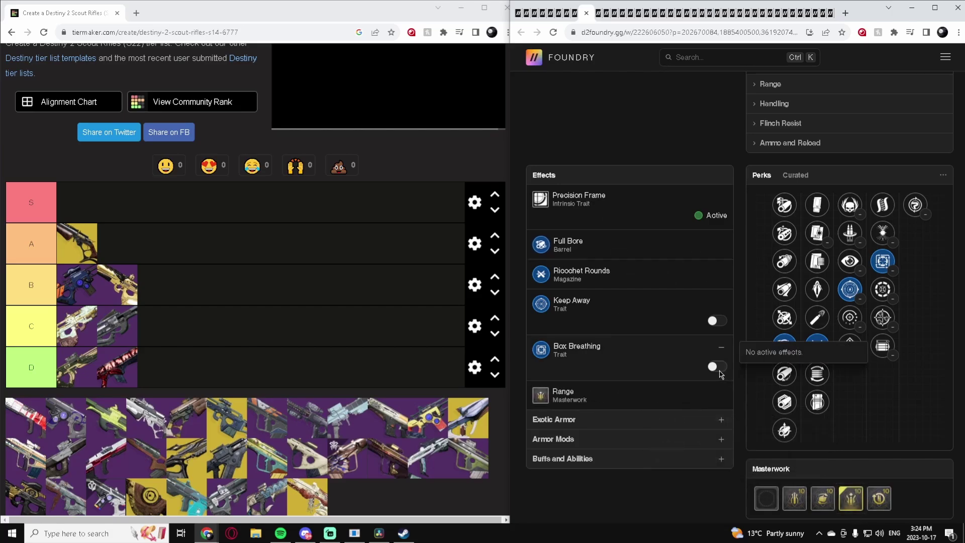
{"action": "left_click", "coordinate": [717, 320]}
{"action": "left_click", "coordinate": [717, 366]}
Check the SUROS rifle's time-to-kill, range falloff and remaining perks with both effects active, and rank it in tier A
{"action": "scroll", "coordinate": [804, 312], "scroll_direction": "up", "scroll_amount": 4}
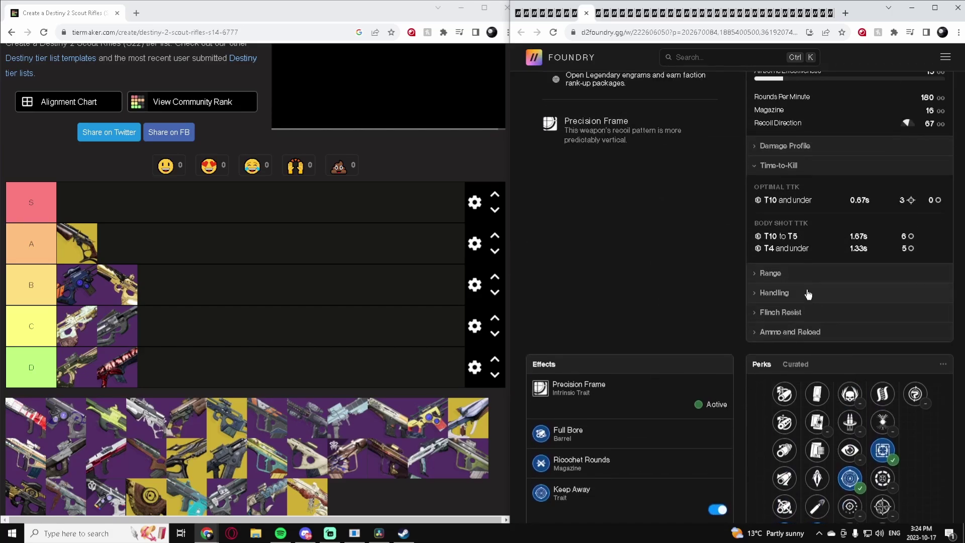
{"action": "left_click", "coordinate": [779, 274]}
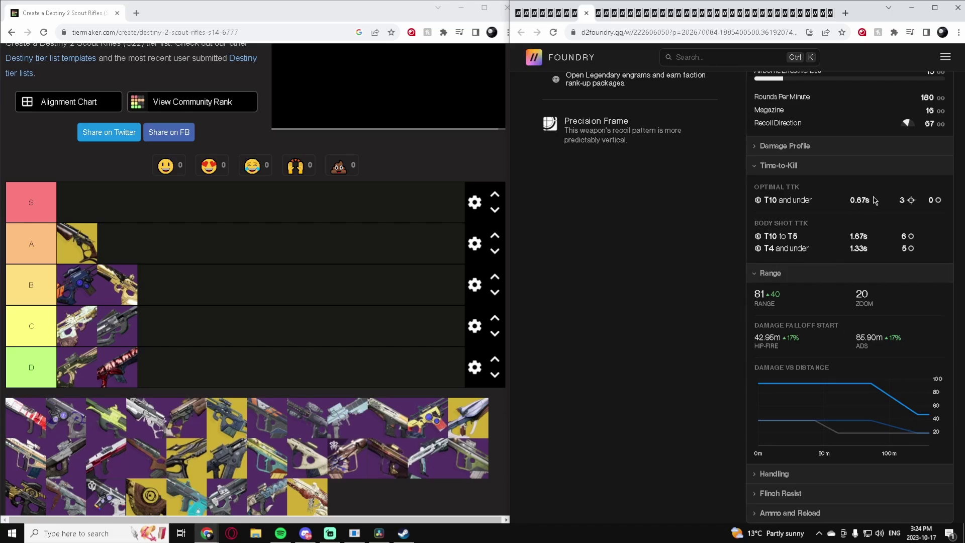
{"action": "mouse_move", "coordinate": [867, 343]}
{"action": "scroll", "coordinate": [814, 258], "scroll_direction": "down", "scroll_amount": 8}
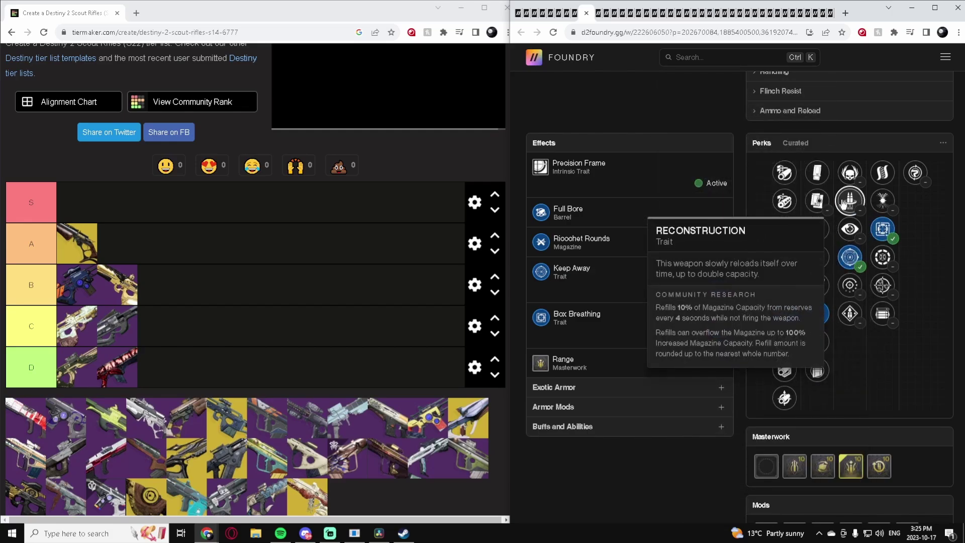
{"action": "scroll", "coordinate": [823, 326], "scroll_direction": "up", "scroll_amount": 3}
{"action": "scroll", "coordinate": [824, 327], "scroll_direction": "up", "scroll_amount": 2}
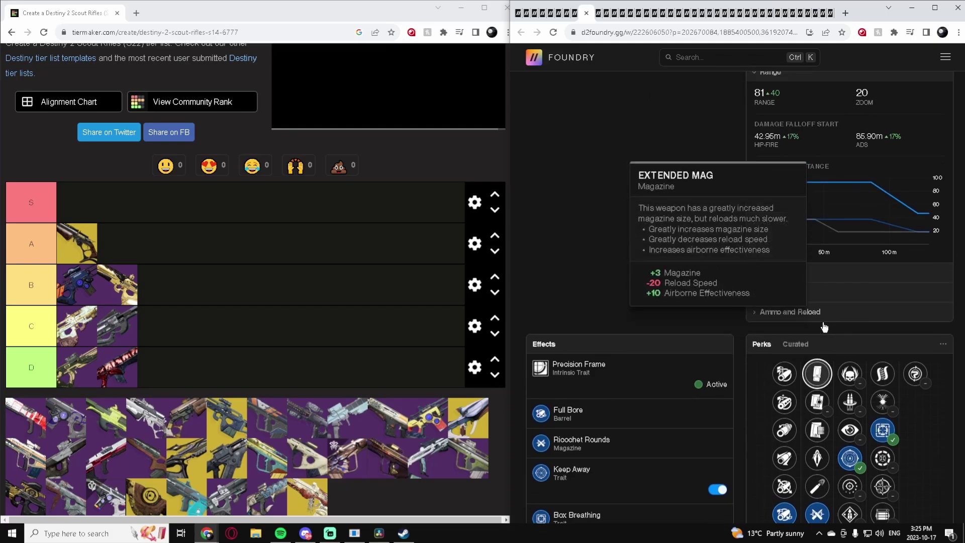
{"action": "left_click_drag", "start_coordinate": [16, 423], "coordinate": [127, 248]}
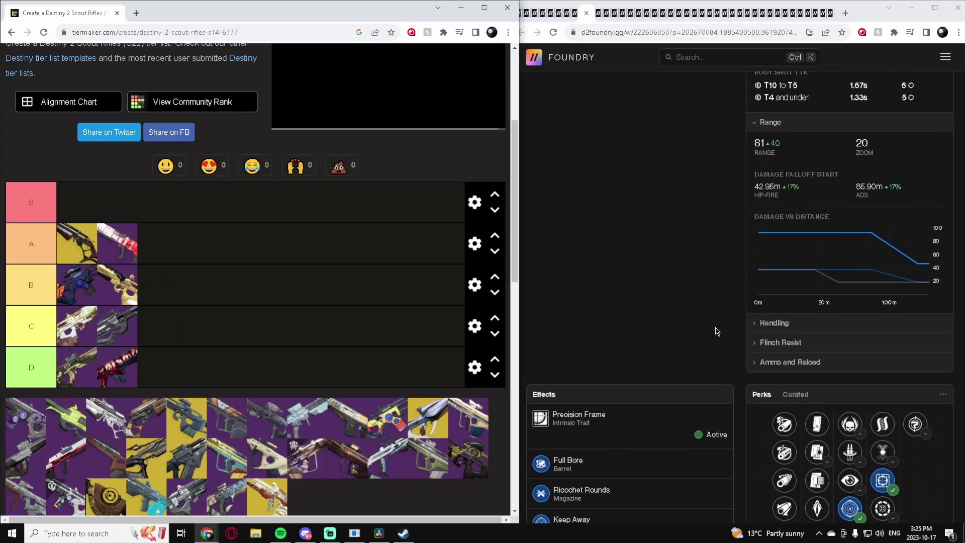
{"action": "scroll", "coordinate": [717, 331], "scroll_direction": "down", "scroll_amount": 5}
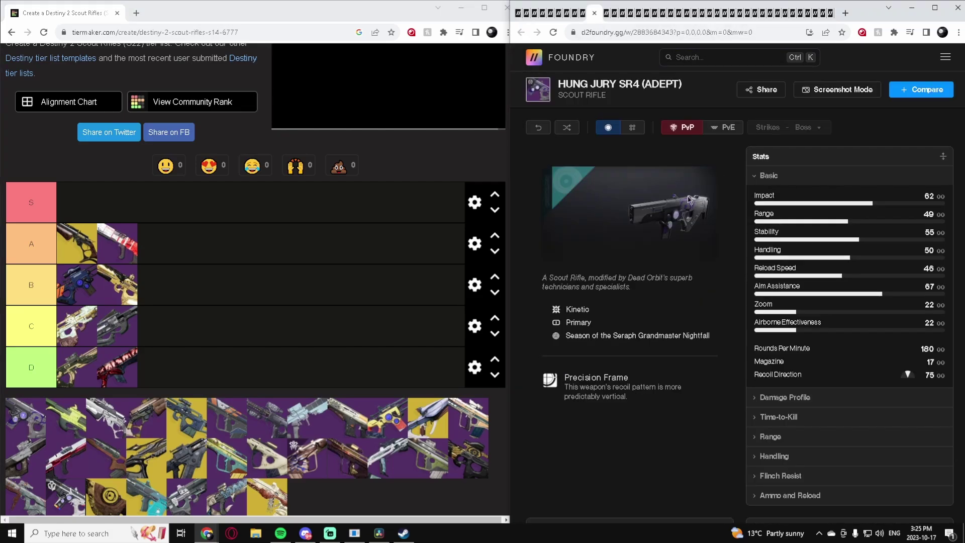
Review the Hung Jury SR4 (Adept)'s base stats and perk options, and select the Box Breathing and No Distractions traits
{"action": "scroll", "coordinate": [709, 213], "scroll_direction": "down", "scroll_amount": 5}
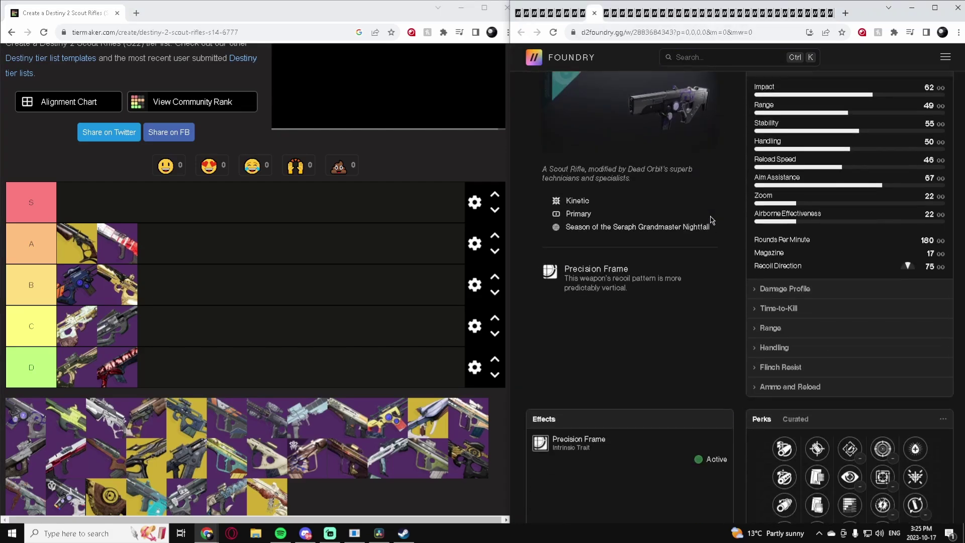
{"action": "scroll", "coordinate": [716, 221], "scroll_direction": "up", "scroll_amount": 2}
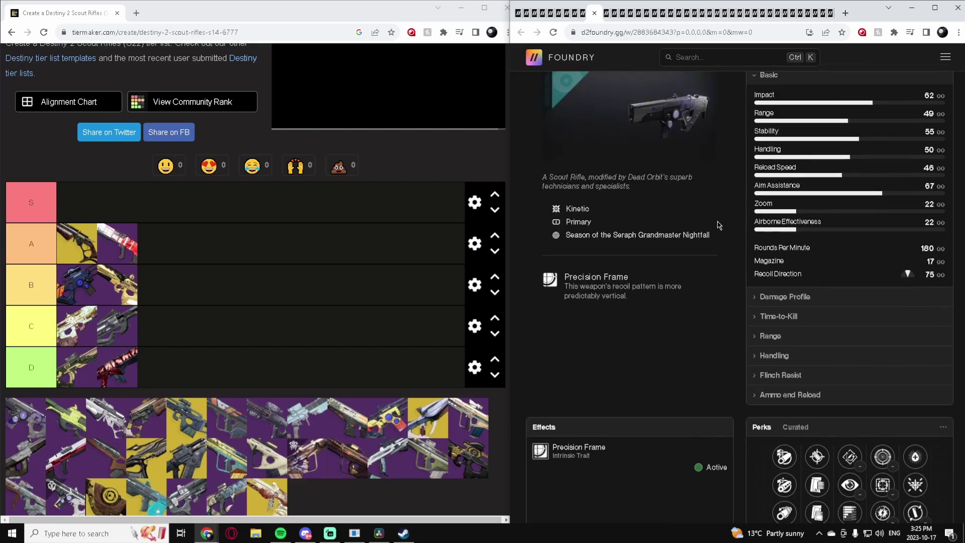
{"action": "scroll", "coordinate": [719, 226], "scroll_direction": "down", "scroll_amount": 3}
{"action": "left_click", "coordinate": [877, 341]}
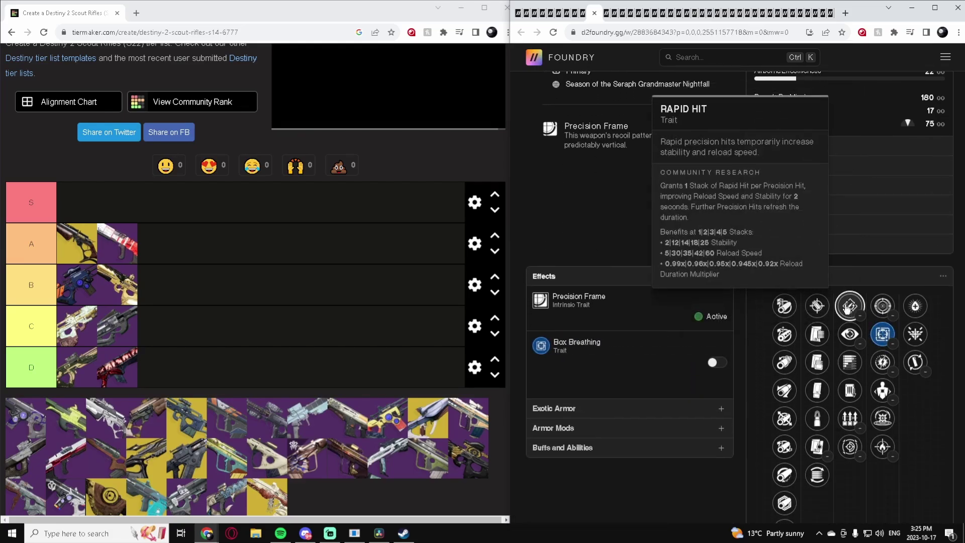
{"action": "left_click", "coordinate": [849, 307]}
{"action": "left_click", "coordinate": [849, 334]}
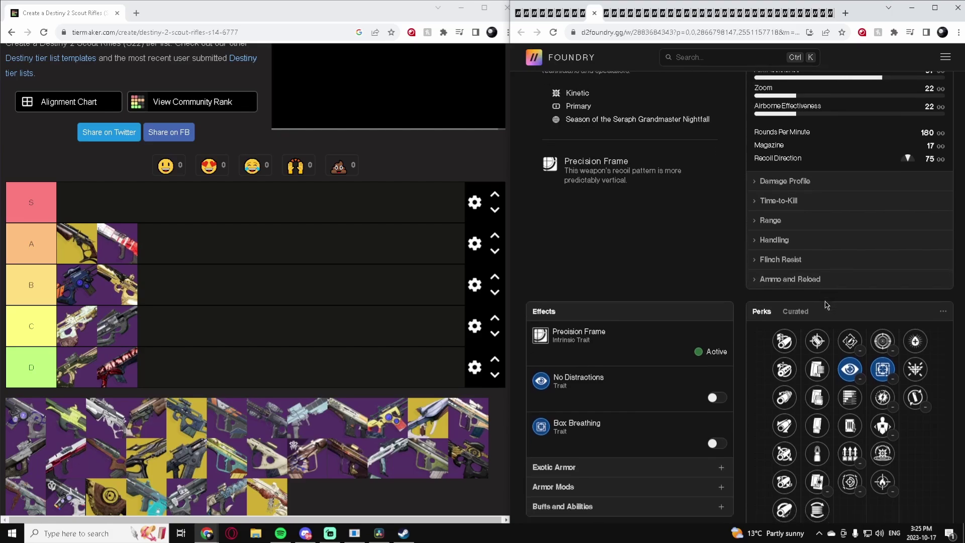
Compare the Hung Jury SR4 (Adept)'s base stats with those of the SUROS rifle, and return to the Hung Jury page
{"action": "scroll", "coordinate": [816, 308], "scroll_direction": "up", "scroll_amount": 5}
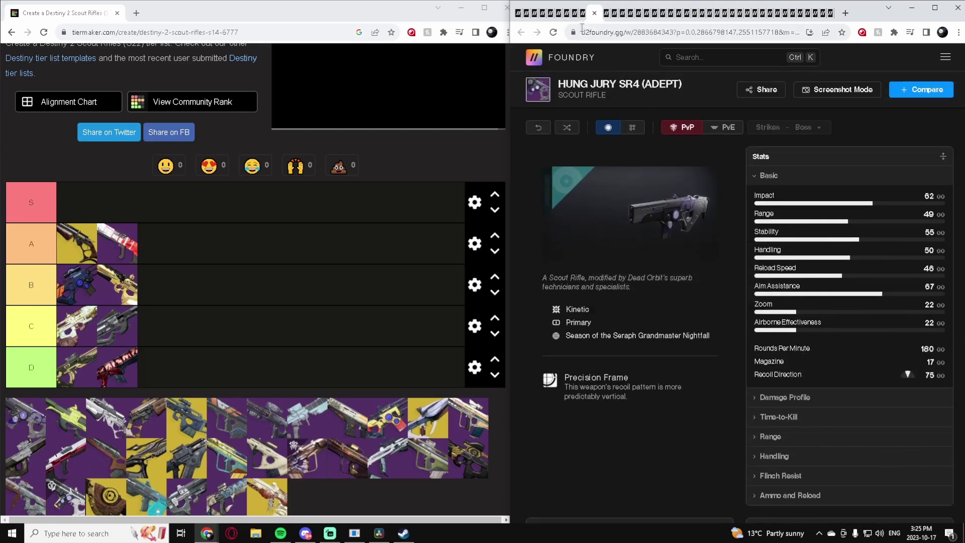
{"action": "key", "text": "alt+Left"}
{"action": "scroll", "coordinate": [708, 227], "scroll_direction": "up", "scroll_amount": 5}
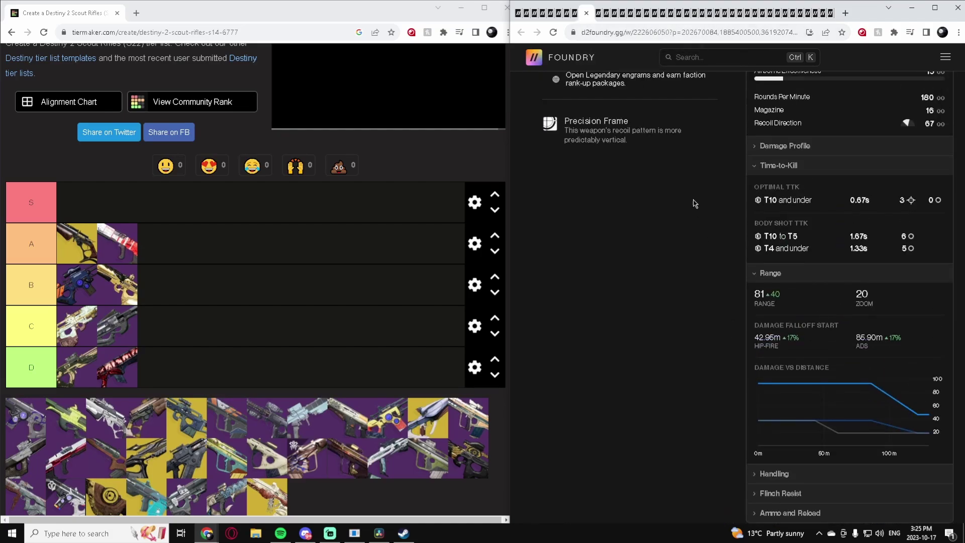
{"action": "scroll", "coordinate": [694, 203], "scroll_direction": "up", "scroll_amount": 4}
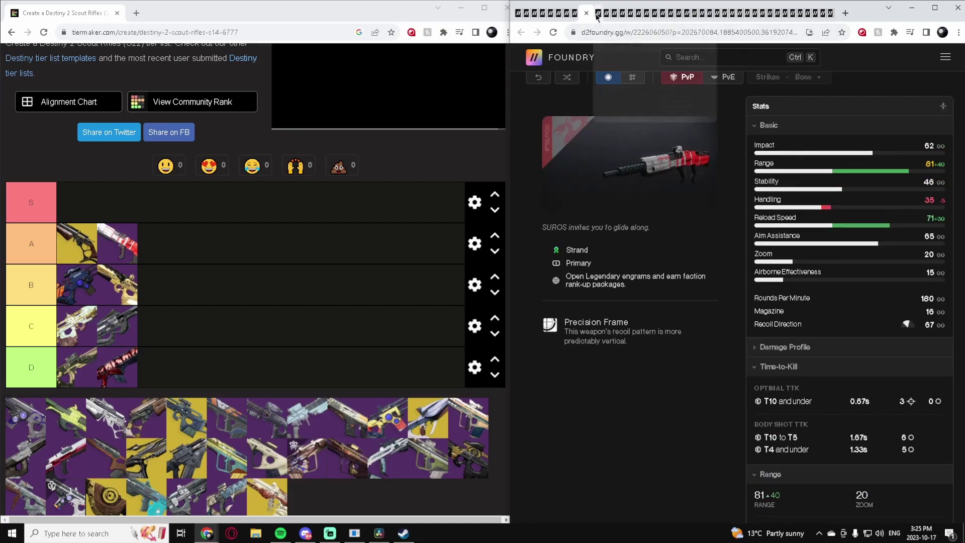
{"action": "key", "text": "alt+Right"}
Add Accurized Rounds to the Hung Jury build and rank the rifle in tier S
{"action": "scroll", "coordinate": [854, 301], "scroll_direction": "down", "scroll_amount": 5}
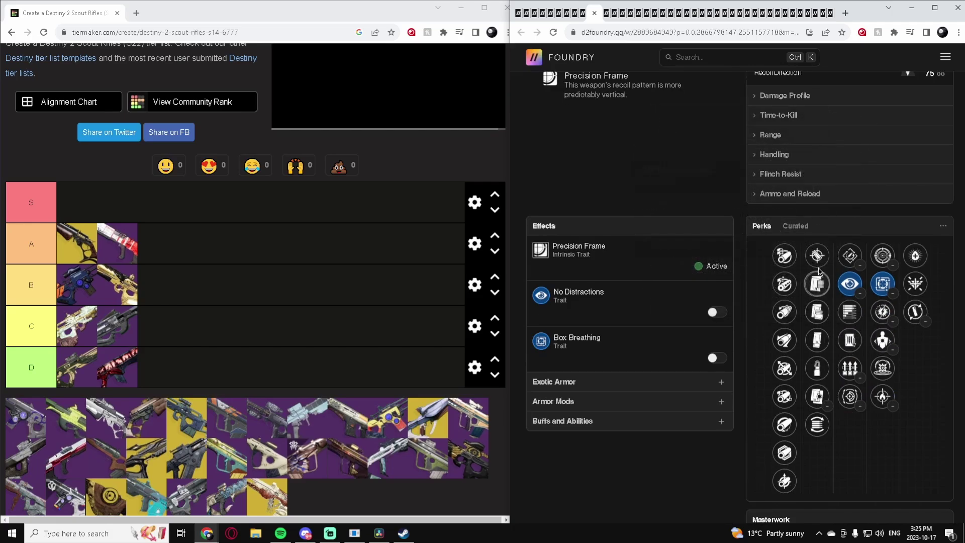
{"action": "left_click", "coordinate": [817, 255]}
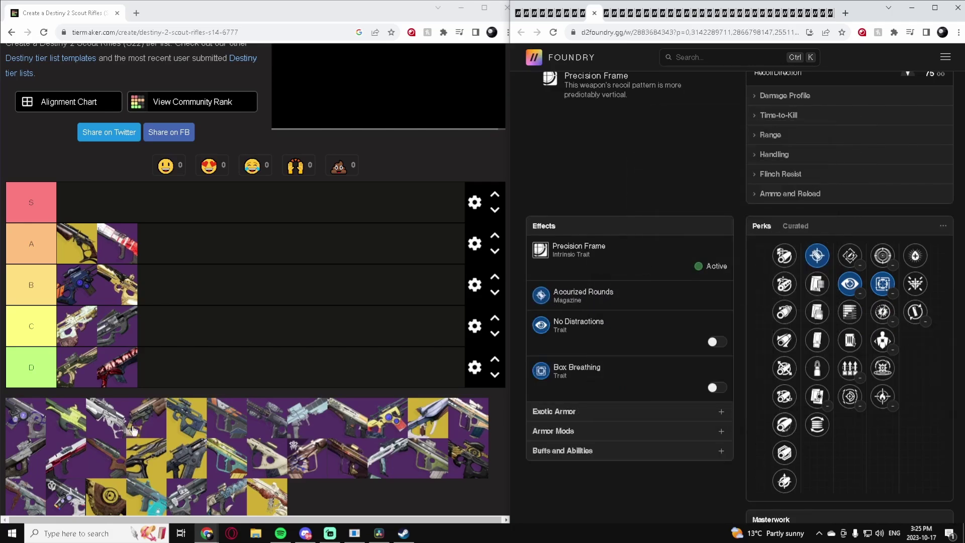
{"action": "left_click_drag", "start_coordinate": [15, 420], "coordinate": [114, 213]}
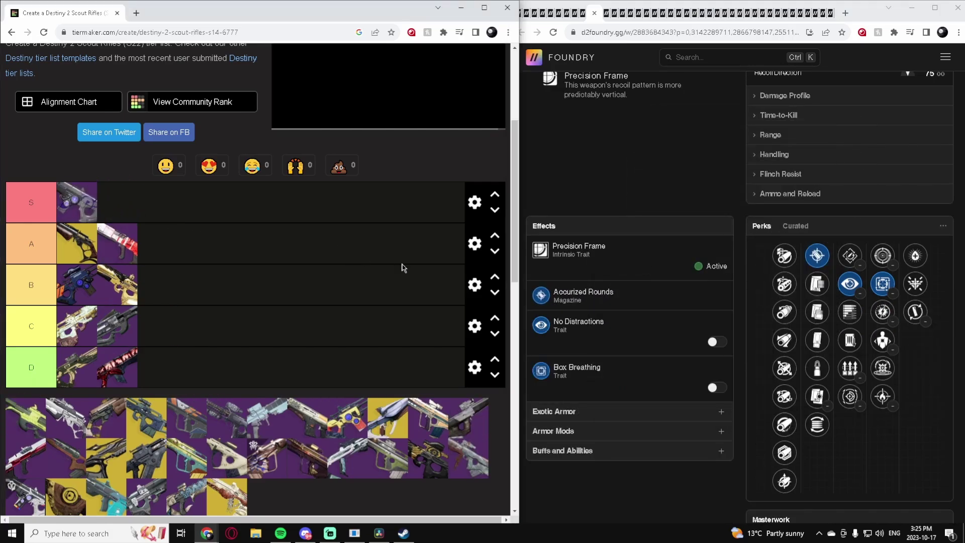
Look over the Hung Jury's remaining perks, masterwork options and base stats
{"action": "scroll", "coordinate": [794, 382], "scroll_direction": "down", "scroll_amount": 3}
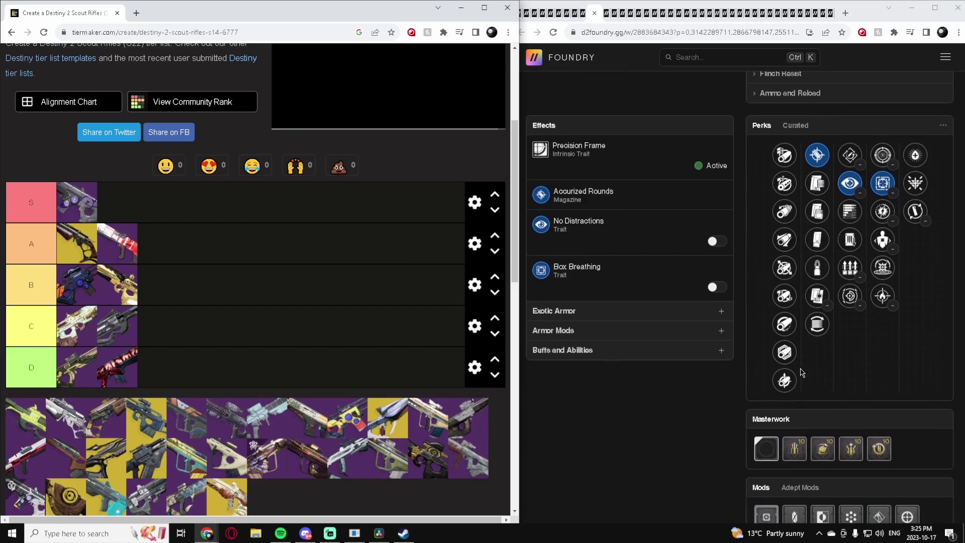
{"action": "left_click", "coordinate": [850, 398]}
{"action": "scroll", "coordinate": [844, 397], "scroll_direction": "up", "scroll_amount": 6}
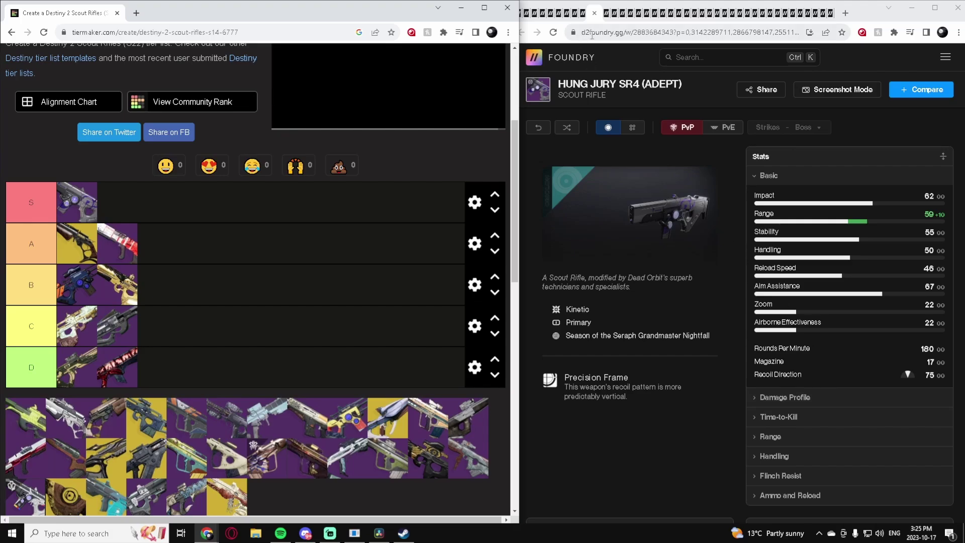
Open the page of the Stasis VEIST Rapid-Fire scout rifle and review its base stats and perk options
{"action": "left_click", "coordinate": [604, 19]}
{"action": "scroll", "coordinate": [799, 181], "scroll_direction": "down", "scroll_amount": 4}
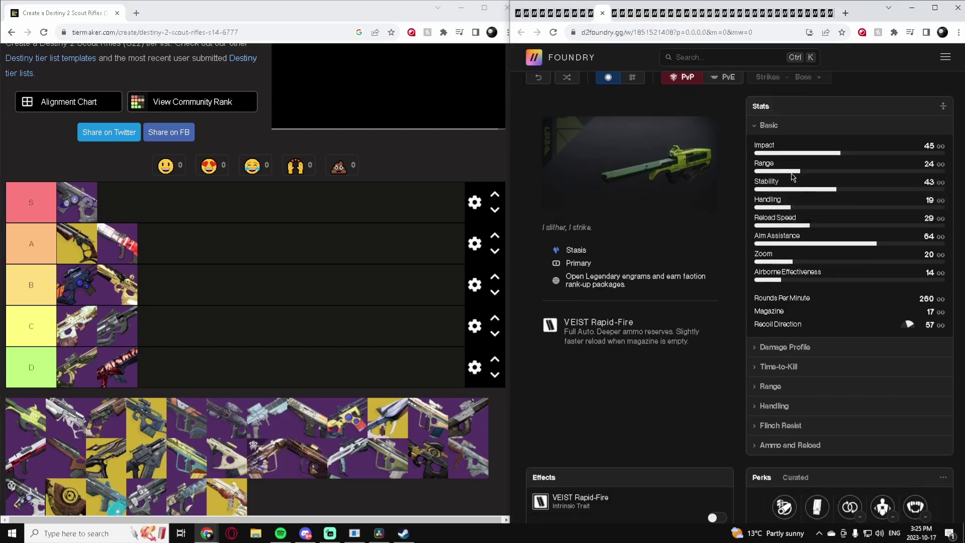
{"action": "scroll", "coordinate": [804, 201], "scroll_direction": "down", "scroll_amount": 4}
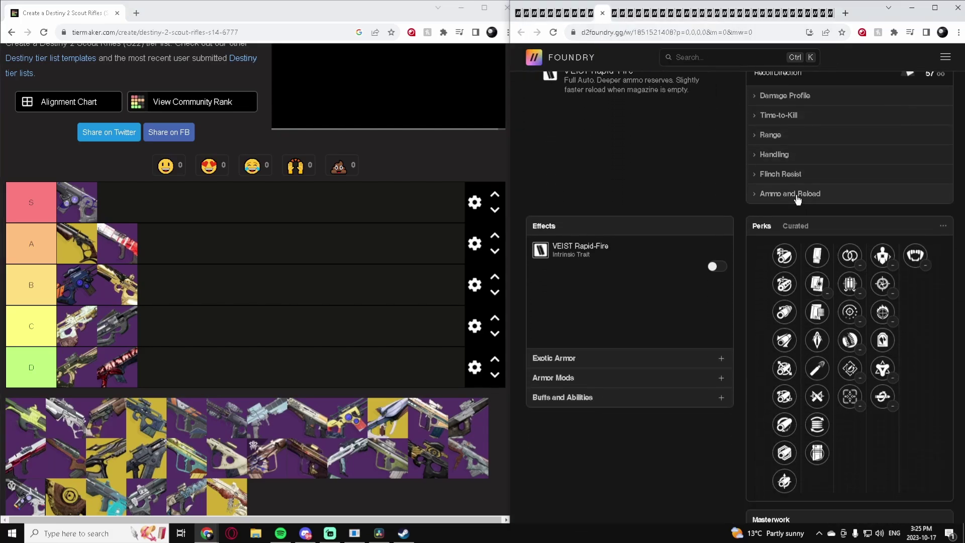
Select the Rapid Hit and Kill Clip traits on the VEIST rifle, and rank the rifle in tier C
{"action": "left_click", "coordinate": [849, 368]}
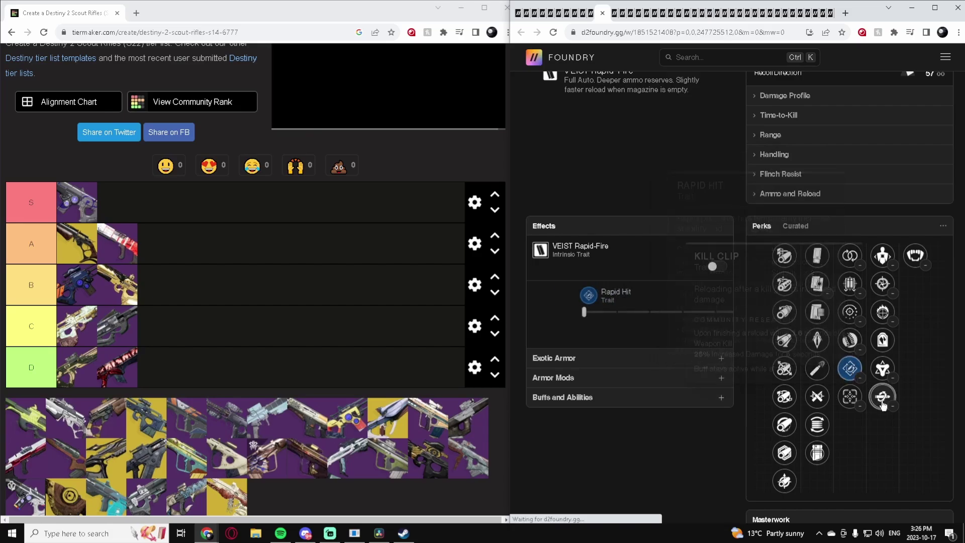
{"action": "left_click", "coordinate": [882, 396]}
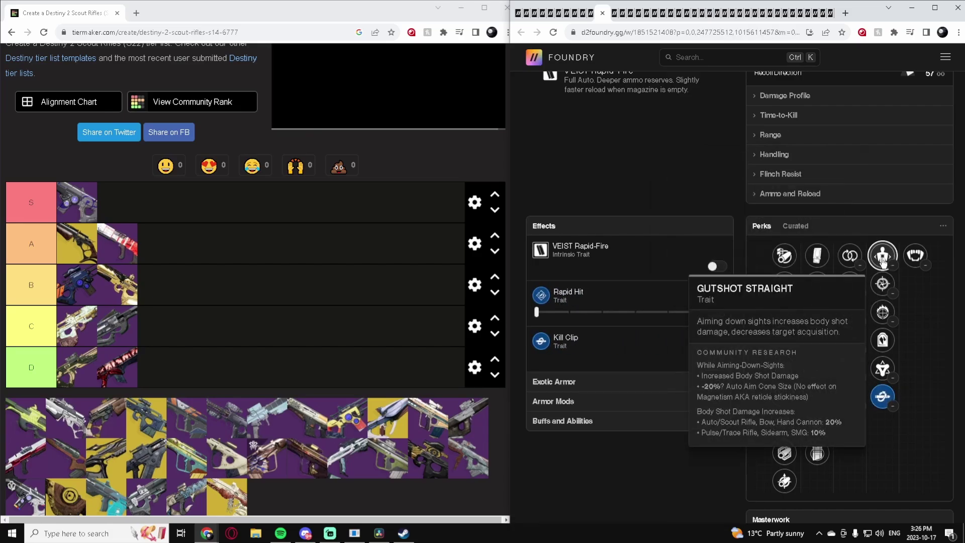
{"action": "mouse_move", "coordinate": [914, 269]}
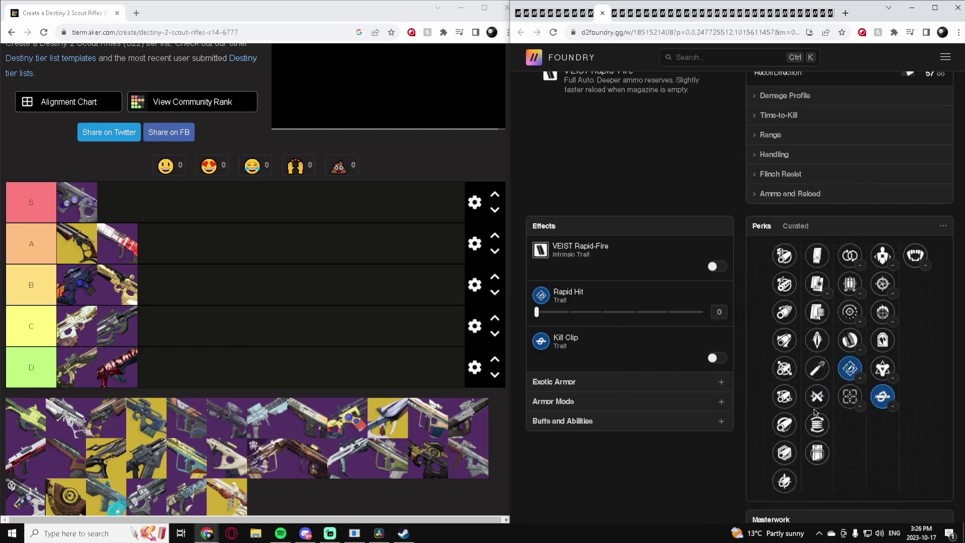
{"action": "left_click_drag", "start_coordinate": [42, 426], "coordinate": [168, 337]}
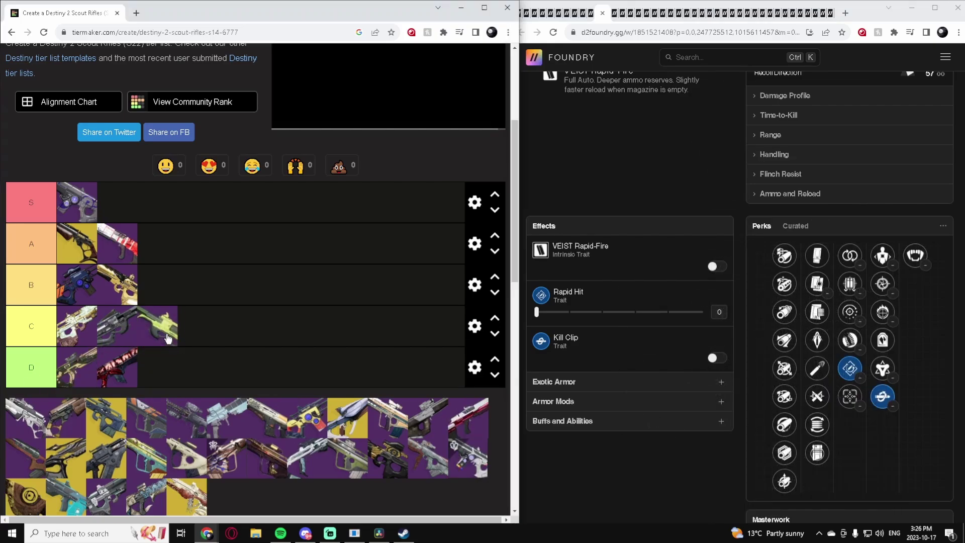
Open the Last Rite page, review its base stats, and select the Keep Away and Opening Shot traits
{"action": "left_click", "coordinate": [610, 13]}
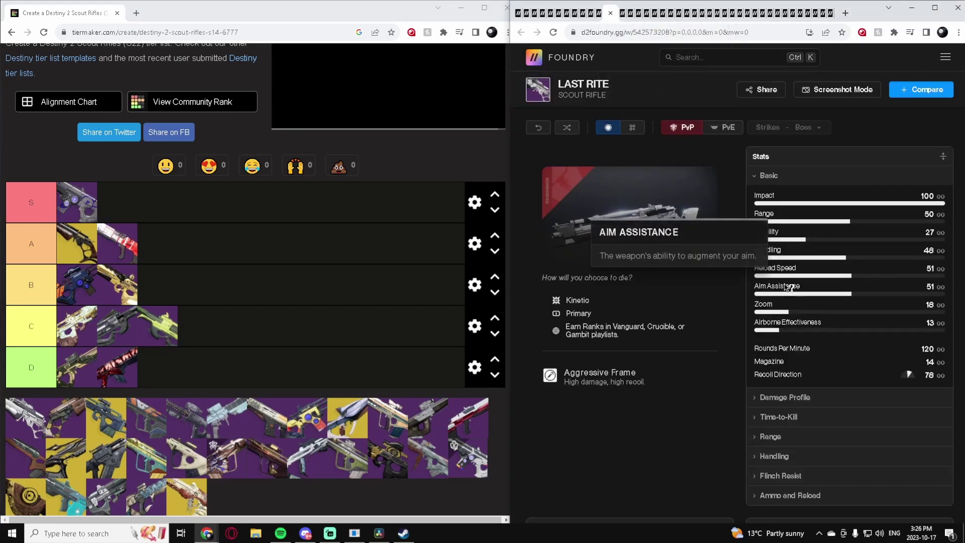
{"action": "scroll", "coordinate": [786, 296], "scroll_direction": "down", "scroll_amount": 4}
{"action": "scroll", "coordinate": [786, 295], "scroll_direction": "up", "scroll_amount": 3}
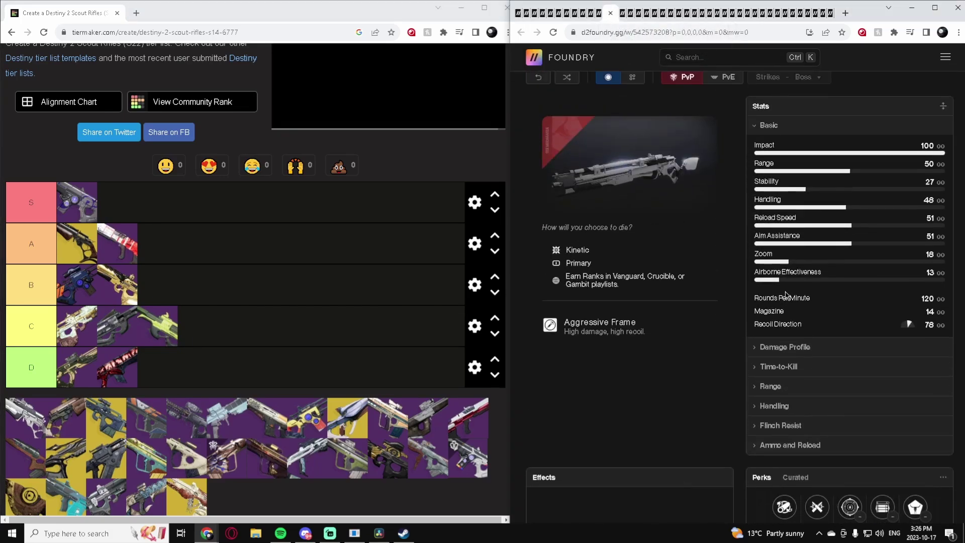
{"action": "scroll", "coordinate": [786, 295], "scroll_direction": "down", "scroll_amount": 3}
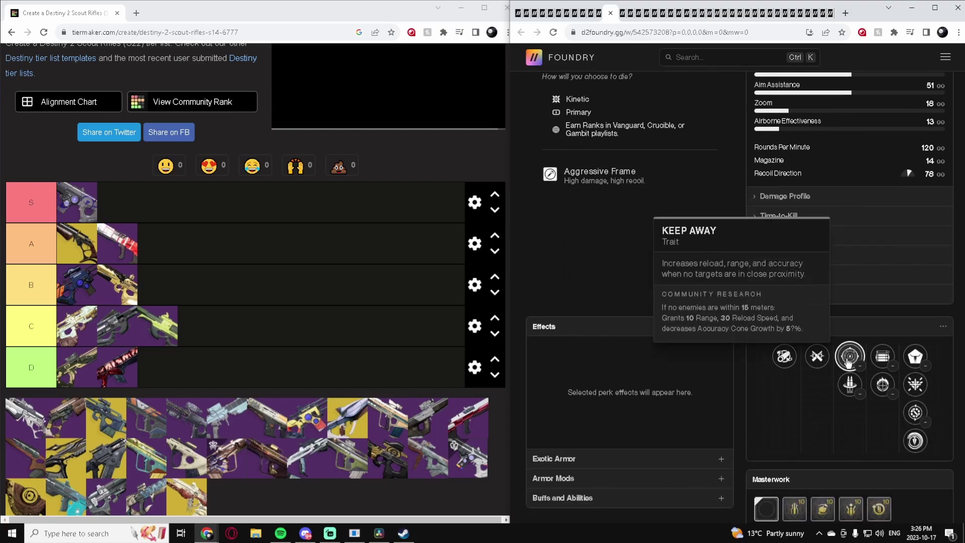
{"action": "left_click", "coordinate": [848, 361]}
{"action": "left_click", "coordinate": [882, 355]}
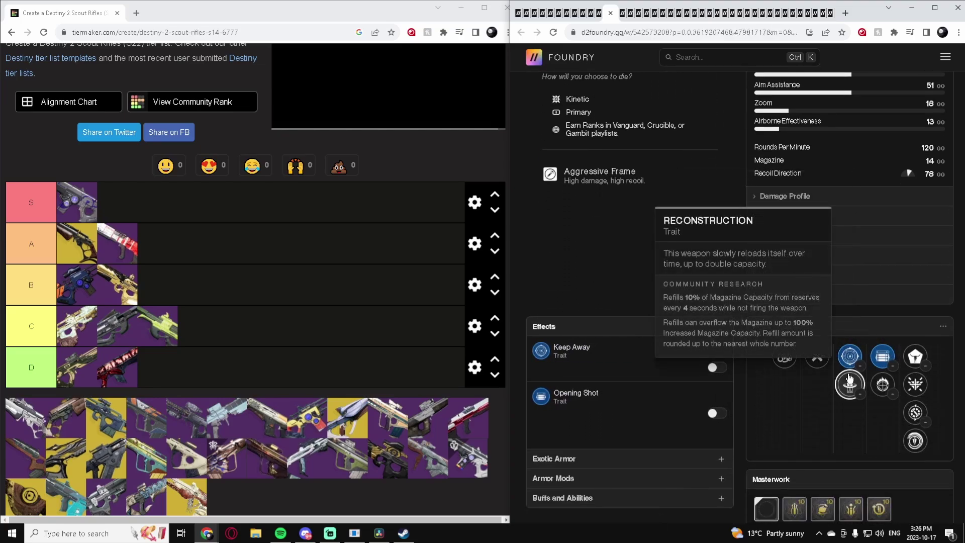
Compare Last Rite's Reconstruction and Keep Away traits, and switch between Focused Fury and Opening Shot to weigh the two
{"action": "left_click", "coordinate": [850, 382]}
{"action": "left_click", "coordinate": [882, 383]}
{"action": "left_click", "coordinate": [849, 355]}
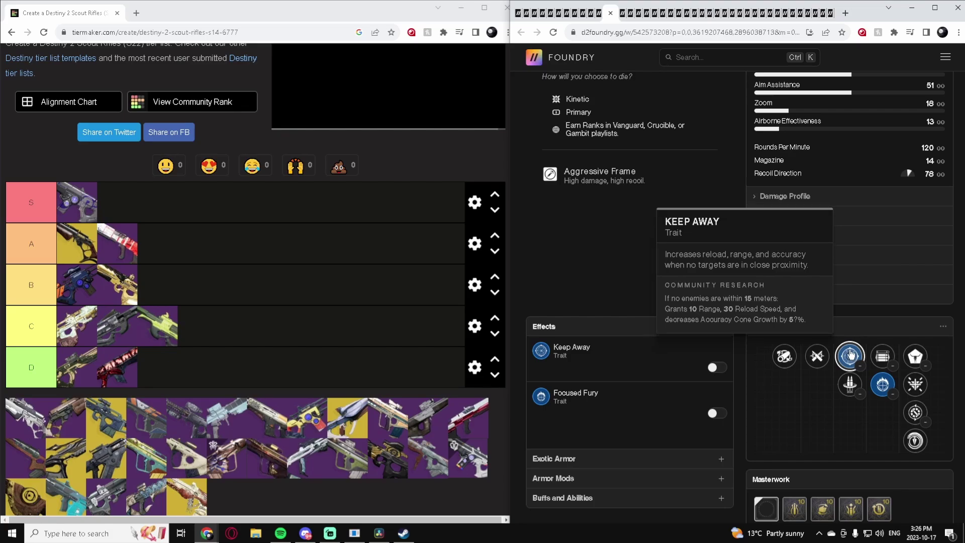
{"action": "scroll", "coordinate": [851, 355], "scroll_direction": "up", "scroll_amount": 1}
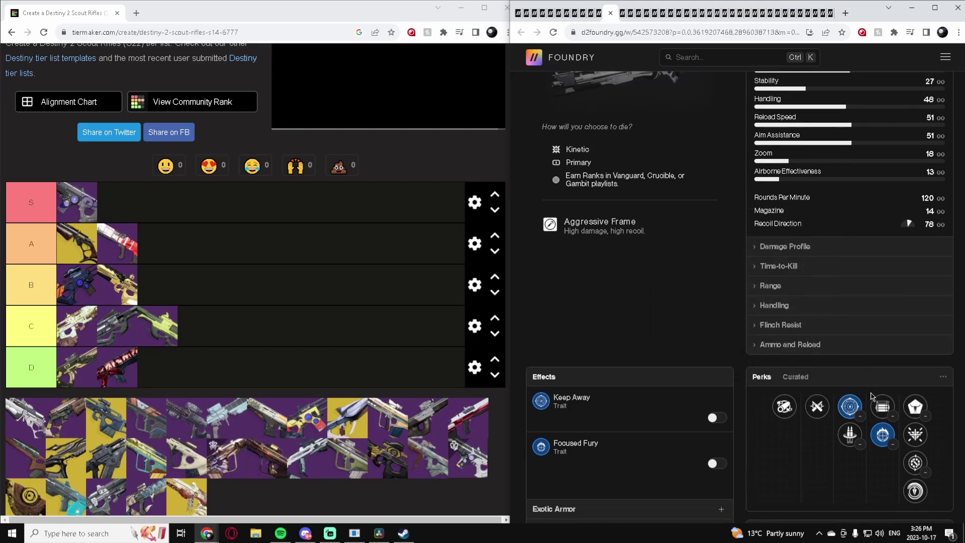
{"action": "left_click", "coordinate": [876, 405]}
{"action": "scroll", "coordinate": [877, 406], "scroll_direction": "down", "scroll_amount": 1}
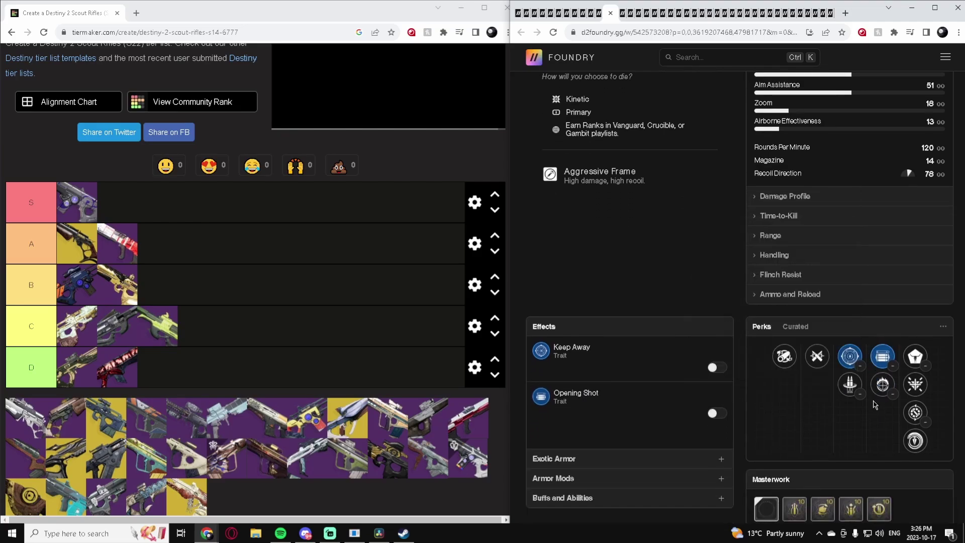
{"action": "mouse_move", "coordinate": [876, 382]}
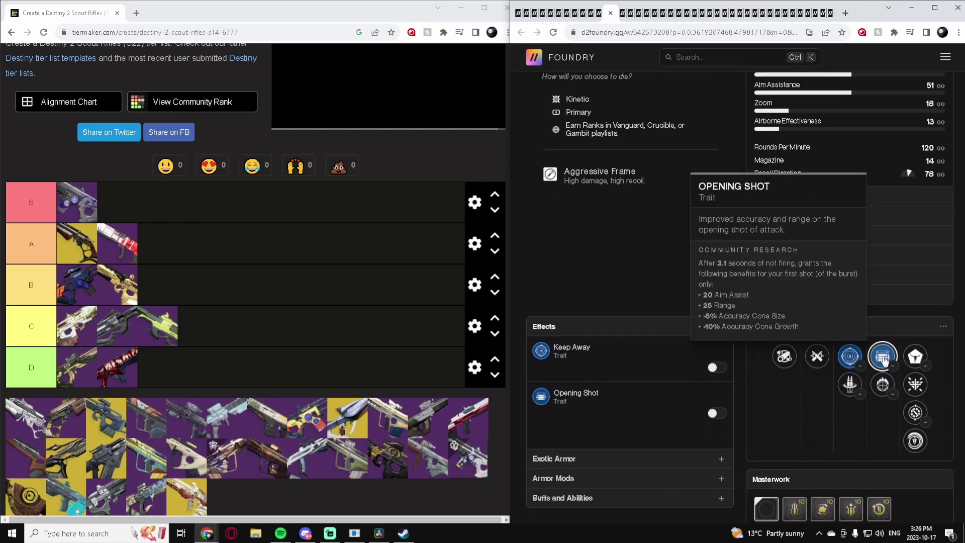
Select Focused Fury on Last Rite, activate its effect, and check the time-to-kill breakdown
{"action": "left_click", "coordinate": [883, 387]}
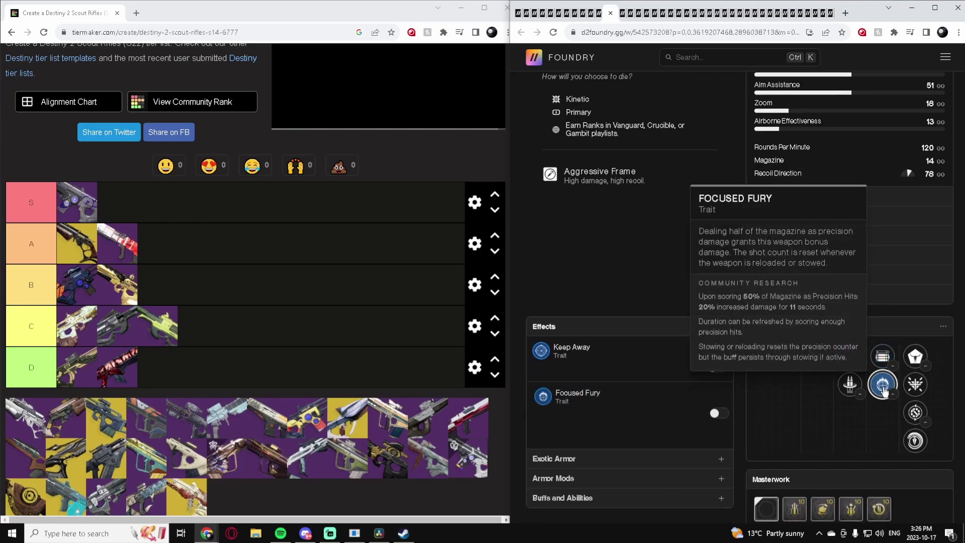
{"action": "left_click", "coordinate": [883, 385]}
{"action": "left_click", "coordinate": [793, 217]}
{"action": "left_click", "coordinate": [718, 523]}
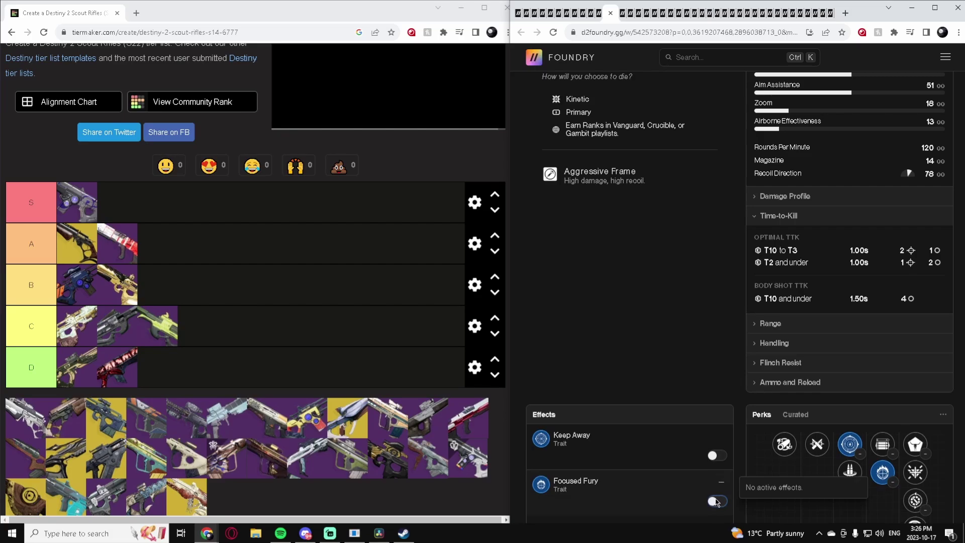
{"action": "left_click", "coordinate": [718, 501]}
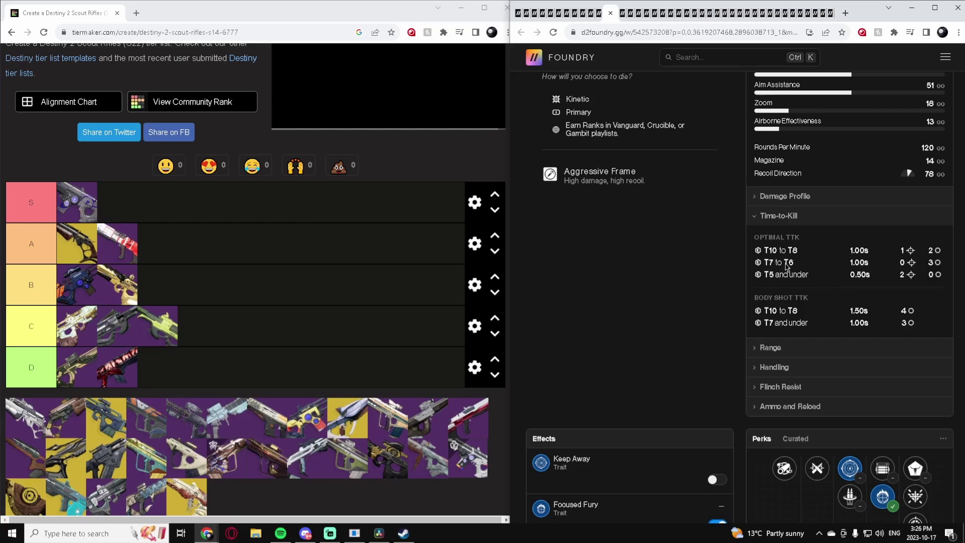
Look over Last Rite's perks and base stats once more, and rank the rifle in tier D
{"action": "scroll", "coordinate": [843, 303], "scroll_direction": "down", "scroll_amount": 3}
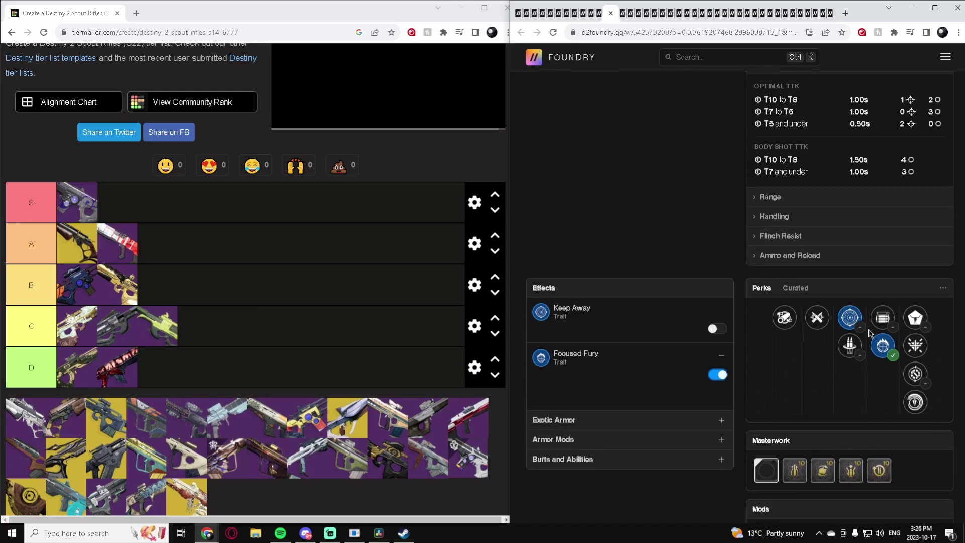
{"action": "scroll", "coordinate": [865, 342], "scroll_direction": "up", "scroll_amount": 7}
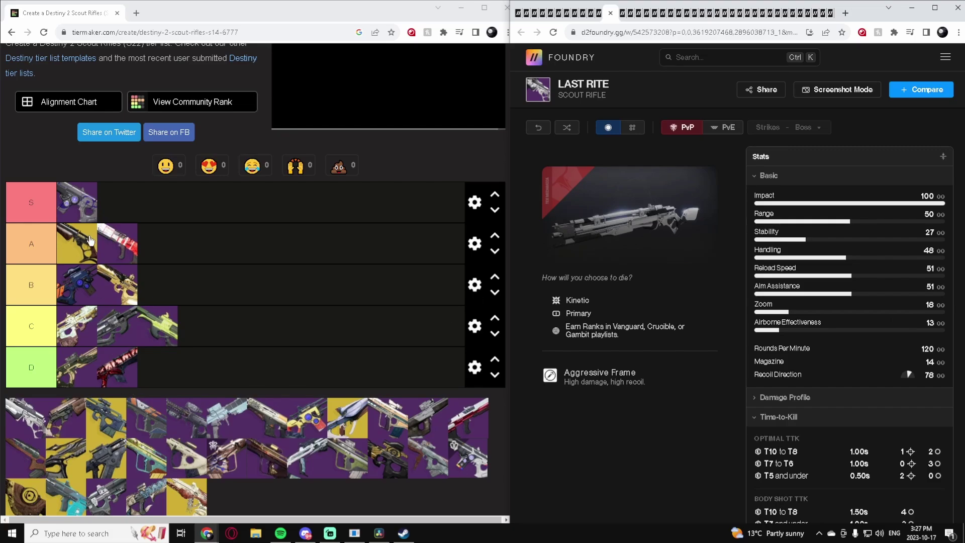
{"action": "left_click_drag", "start_coordinate": [26, 418], "coordinate": [260, 360]}
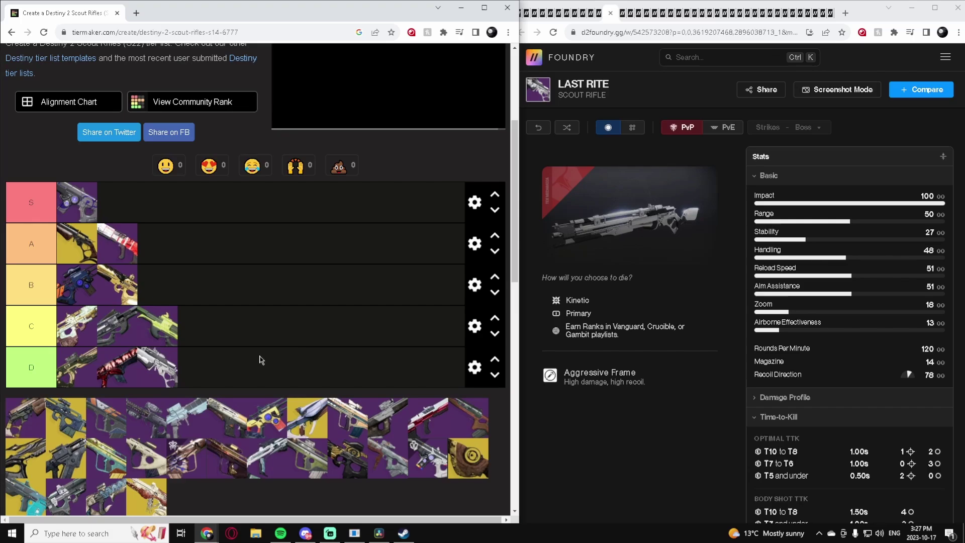
Open the Long Arm page, review its stats, select Rapid Hit and Explosive Payload, and swap Rapid Hit for Hip-Fire Grip
{"action": "left_click", "coordinate": [622, 15]}
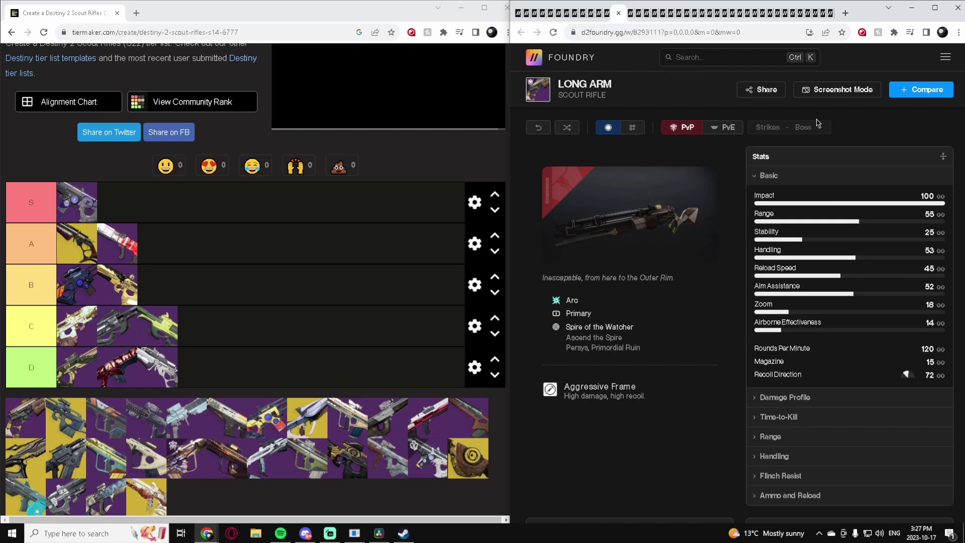
{"action": "scroll", "coordinate": [801, 175], "scroll_direction": "down", "scroll_amount": 2}
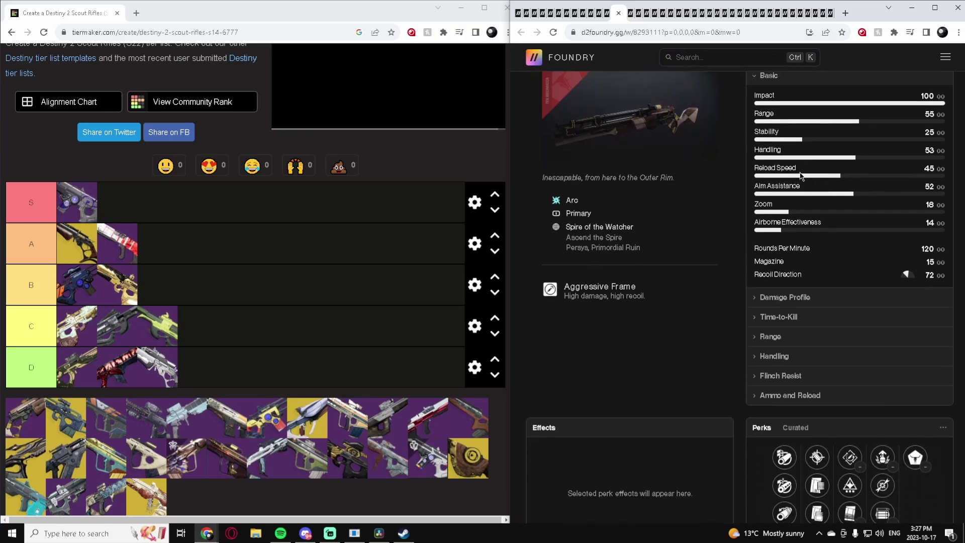
{"action": "scroll", "coordinate": [804, 161], "scroll_direction": "down", "scroll_amount": 4}
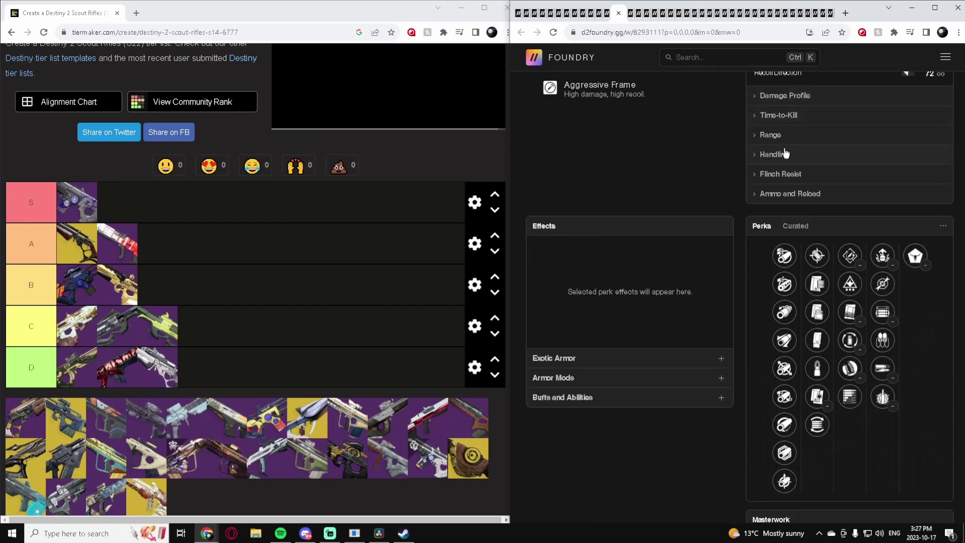
{"action": "left_click", "coordinate": [850, 255]}
{"action": "left_click", "coordinate": [885, 396]}
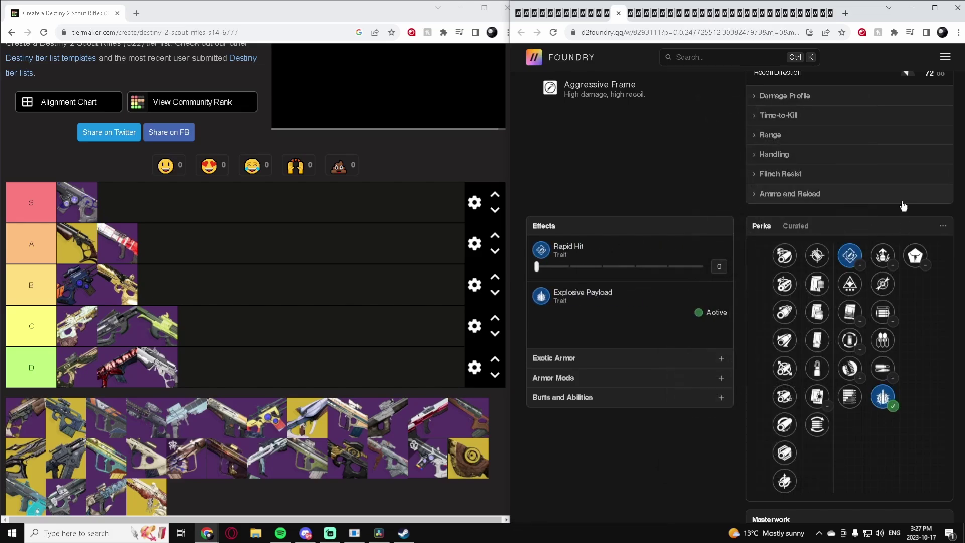
{"action": "left_click", "coordinate": [850, 368]}
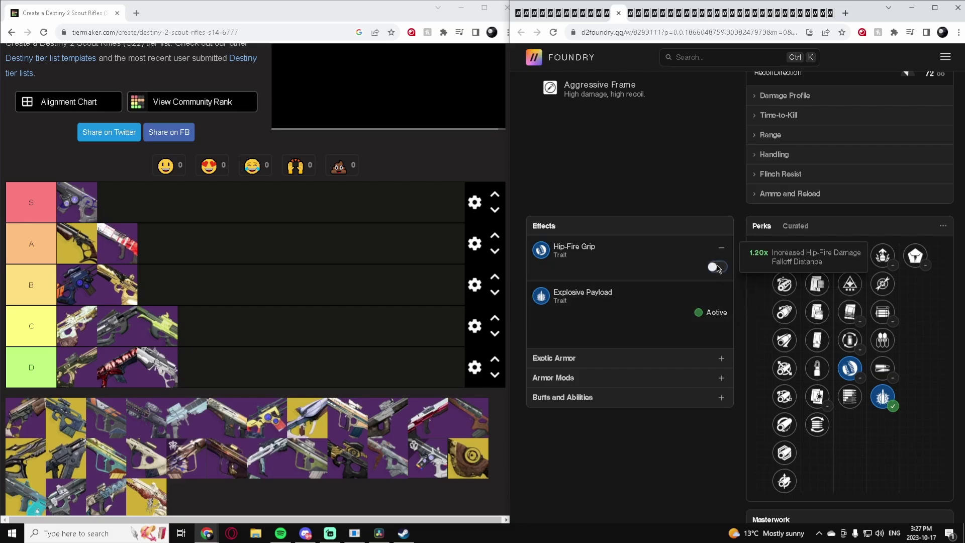
Go over Long Arm's base stats again and rank the rifle in tier D
{"action": "scroll", "coordinate": [880, 397], "scroll_direction": "up", "scroll_amount": 2}
{"action": "scroll", "coordinate": [877, 396], "scroll_direction": "up", "scroll_amount": 2}
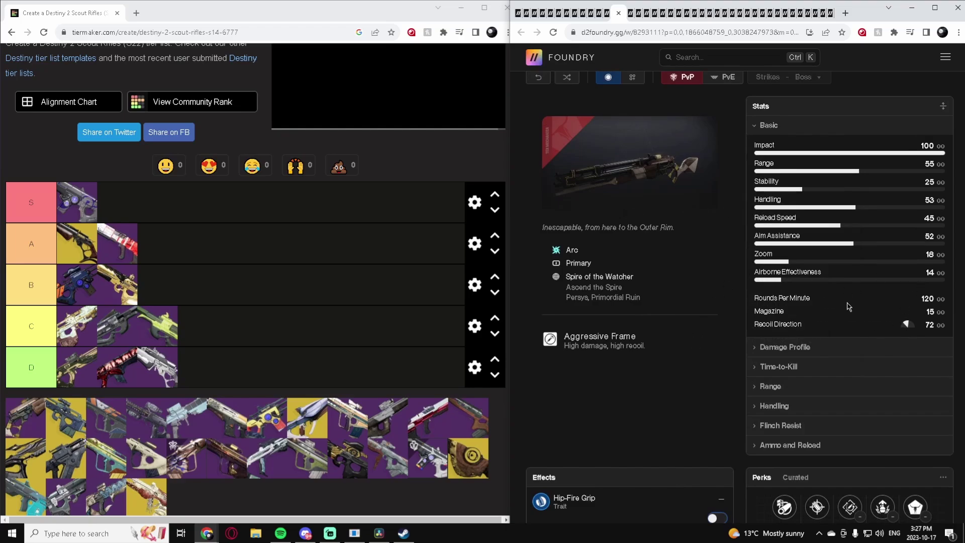
{"action": "scroll", "coordinate": [864, 307], "scroll_direction": "down", "scroll_amount": 3}
{"action": "left_click_drag", "start_coordinate": [32, 420], "coordinate": [197, 368]}
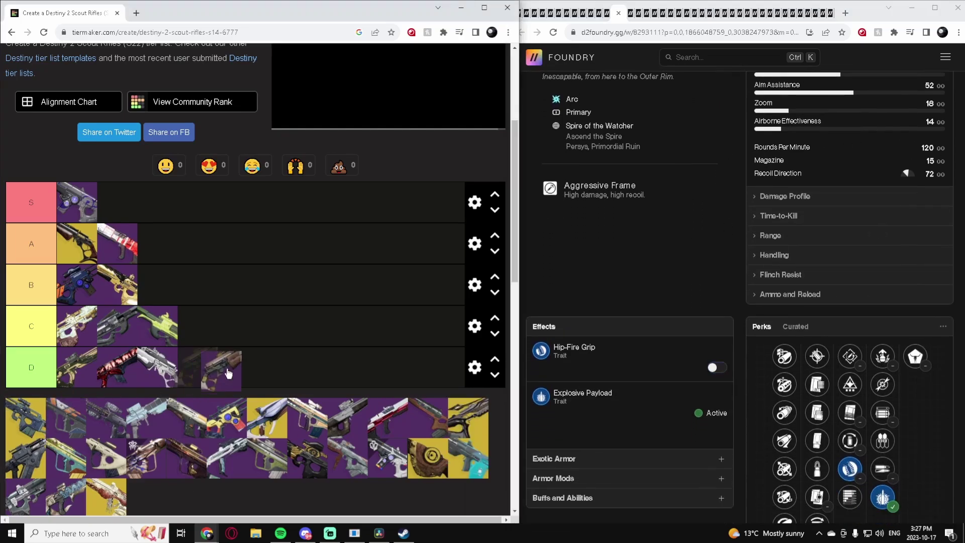
Open the MIDA Multi-Tool page and check its base stats, time-to-kill and range details
{"action": "left_click", "coordinate": [832, 135]}
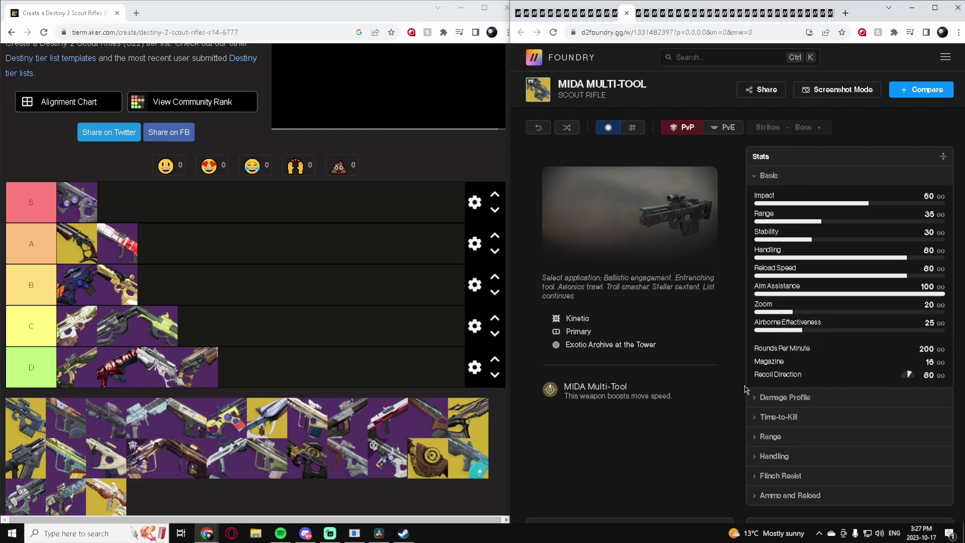
{"action": "left_click", "coordinate": [782, 424]}
{"action": "left_click", "coordinate": [782, 424]}
{"action": "left_click", "coordinate": [781, 437]}
{"action": "left_click", "coordinate": [782, 438]}
Look over MIDA Multi-Tool's perks and masterwork, and rank the rifle first in tier B
{"action": "scroll", "coordinate": [683, 342], "scroll_direction": "down", "scroll_amount": 2}
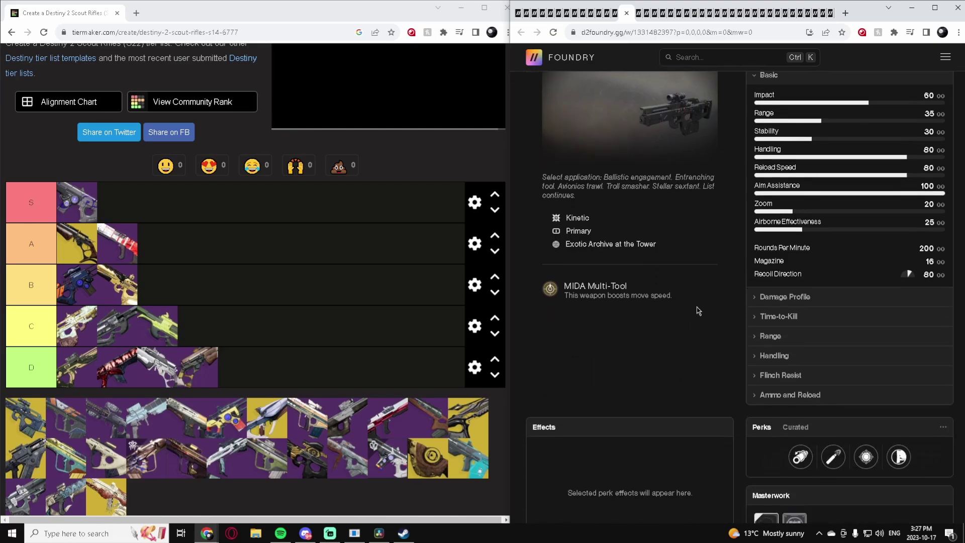
{"action": "scroll", "coordinate": [700, 317], "scroll_direction": "down", "scroll_amount": 1}
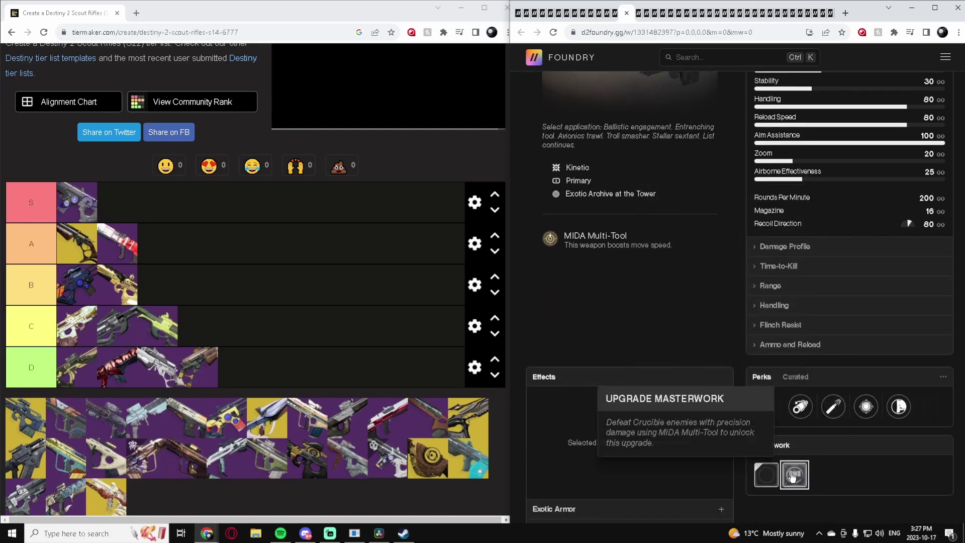
{"action": "scroll", "coordinate": [731, 338], "scroll_direction": "up", "scroll_amount": 3}
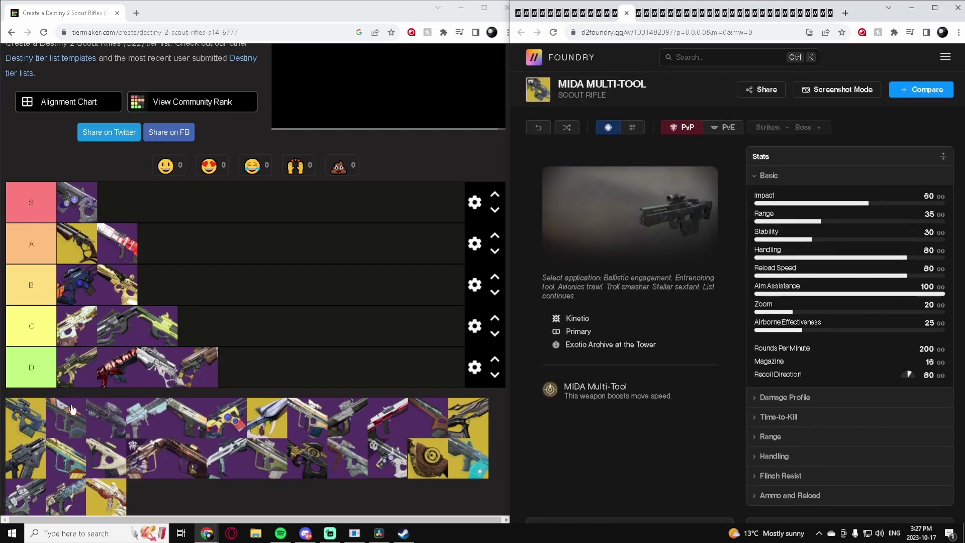
{"action": "left_click_drag", "start_coordinate": [30, 417], "coordinate": [101, 283]}
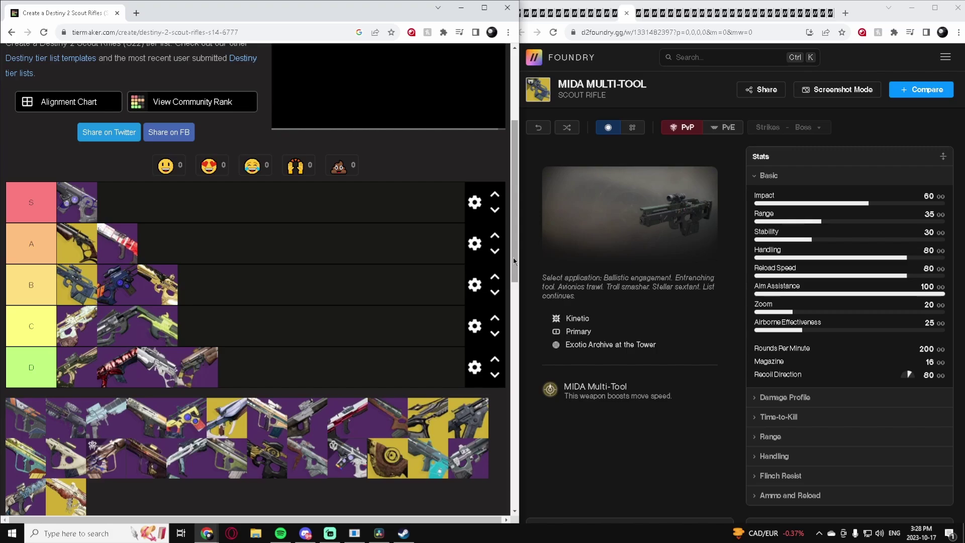
Open the Nameless Midnight page and try Keep Away with Explosive Payload, switching to Zen Moment and Kill Clip
{"action": "left_click_drag", "start_coordinate": [517, 258], "coordinate": [508, 256]}
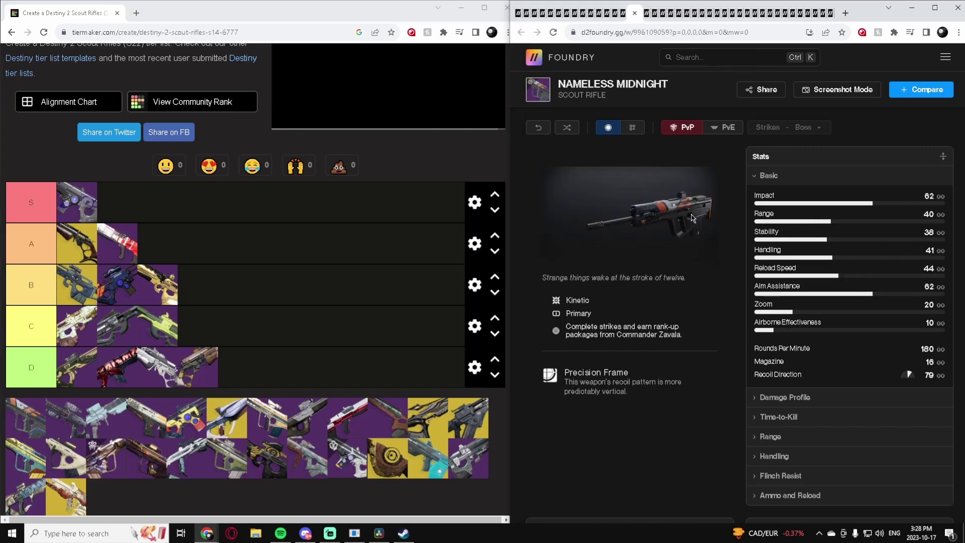
{"action": "scroll", "coordinate": [738, 221], "scroll_direction": "down", "scroll_amount": 6}
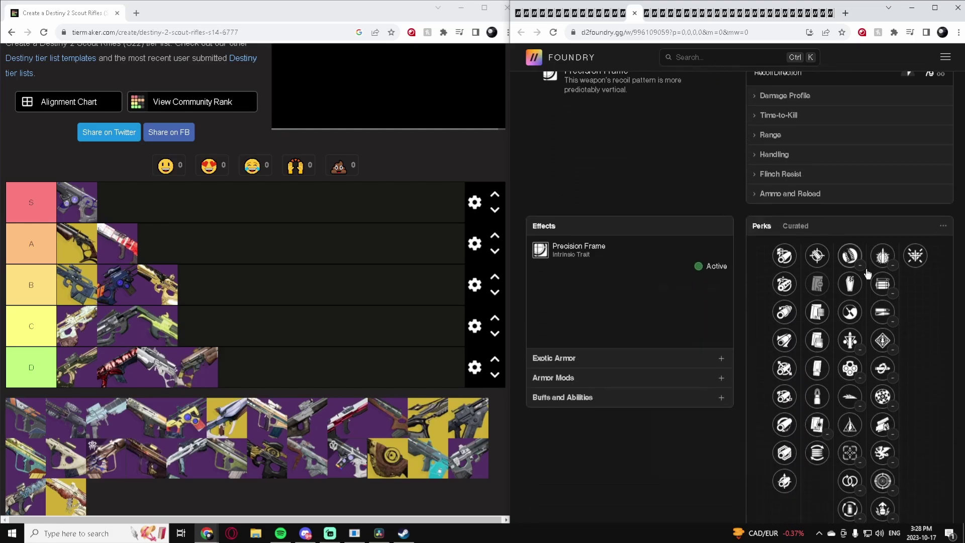
{"action": "scroll", "coordinate": [900, 281], "scroll_direction": "down", "scroll_amount": 2}
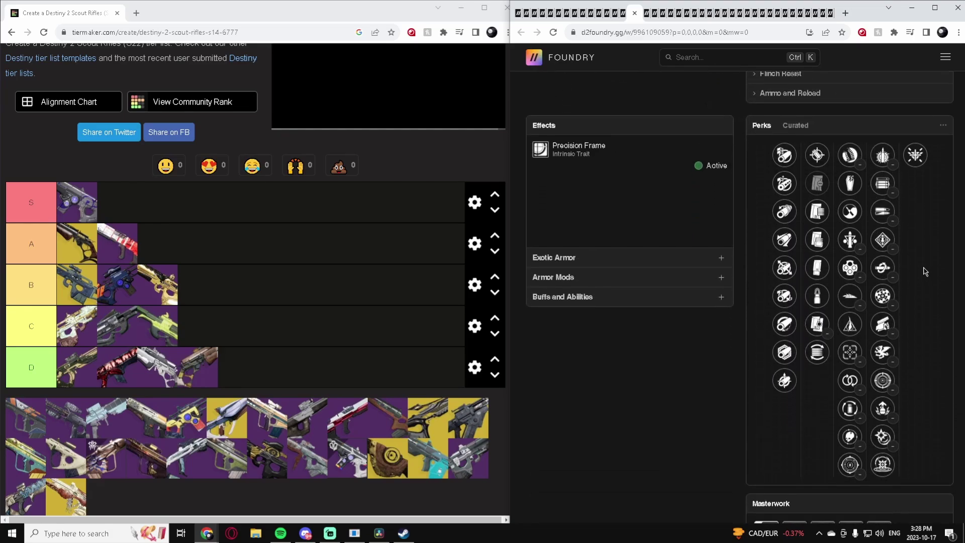
{"action": "left_click", "coordinate": [882, 155]}
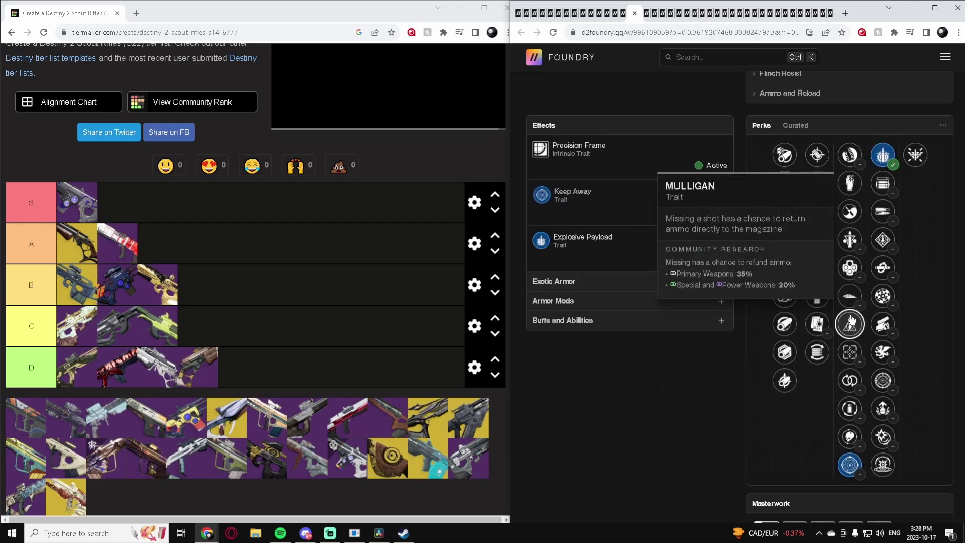
{"action": "left_click", "coordinate": [849, 210]}
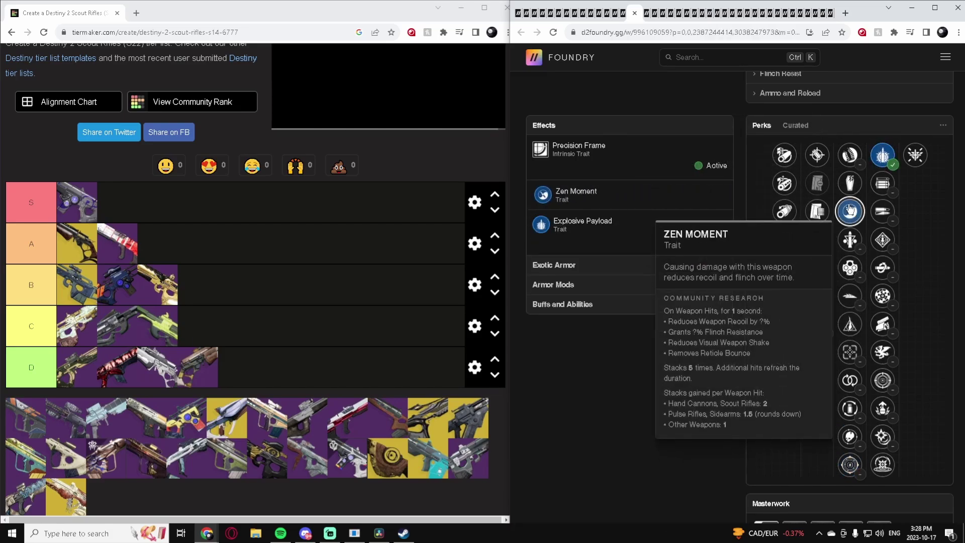
{"action": "left_click", "coordinate": [881, 267]}
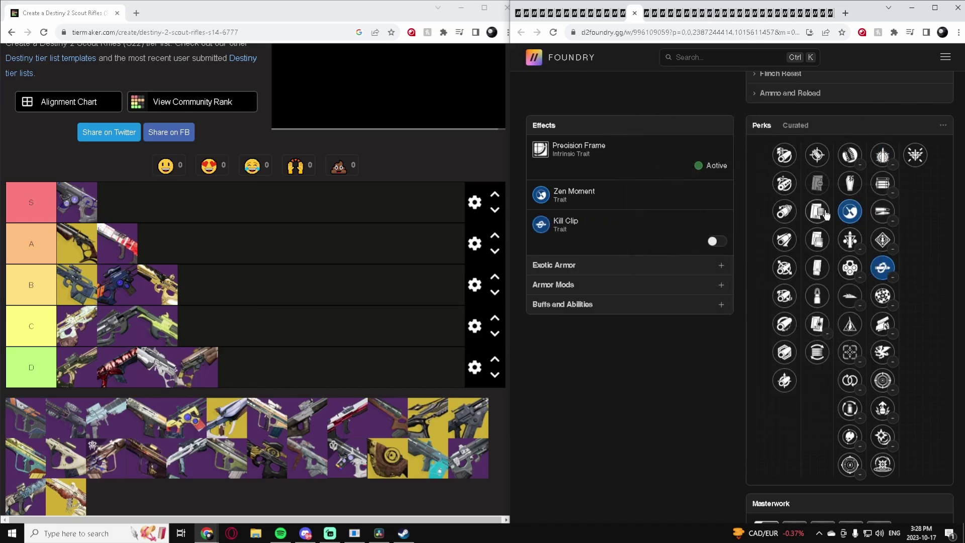
Review Nameless Midnight's base stats and rank the rifle in tier C
{"action": "scroll", "coordinate": [855, 301], "scroll_direction": "up", "scroll_amount": 10}
{"action": "scroll", "coordinate": [858, 311], "scroll_direction": "down", "scroll_amount": 1}
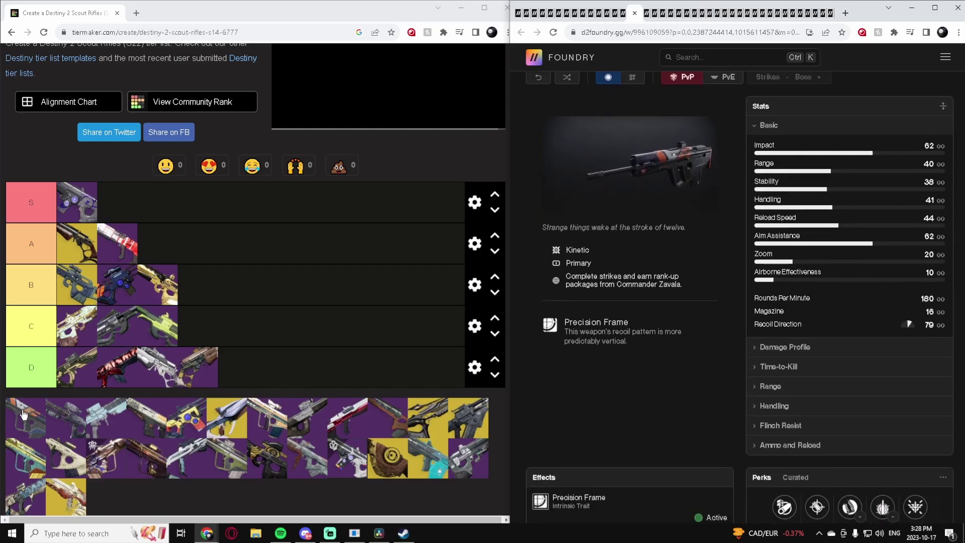
{"action": "left_click_drag", "start_coordinate": [22, 415], "coordinate": [118, 323]}
Open the Night Watch page, review its base stats, and select the Rapid Hit and Explosive Payload traits
{"action": "left_click", "coordinate": [653, 14]}
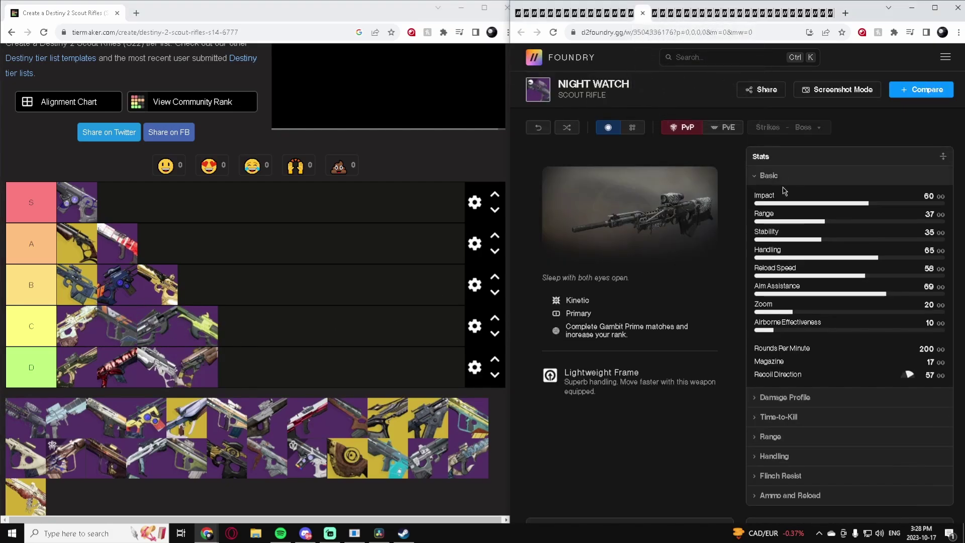
{"action": "scroll", "coordinate": [799, 310], "scroll_direction": "down", "scroll_amount": 3}
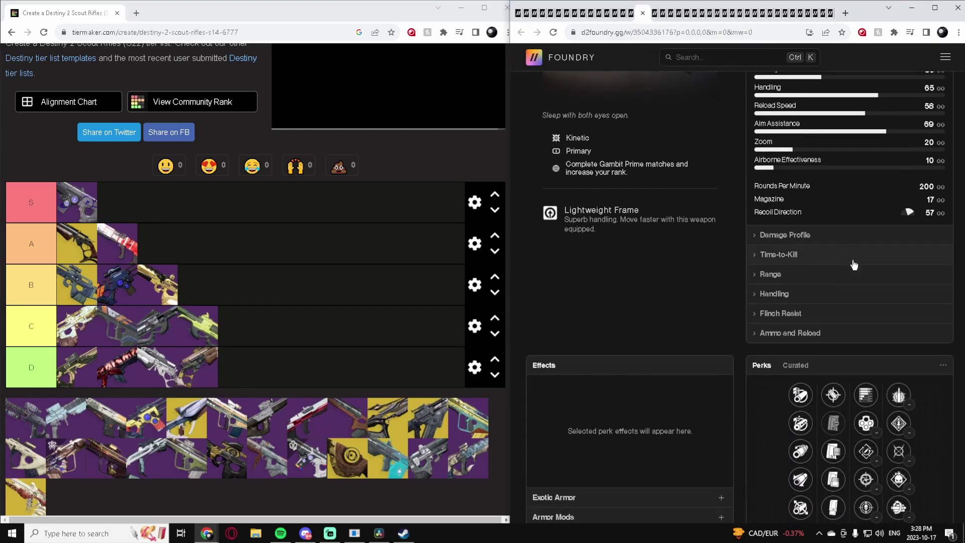
{"action": "scroll", "coordinate": [854, 265], "scroll_direction": "down", "scroll_amount": 2}
{"action": "left_click", "coordinate": [866, 362]}
{"action": "left_click", "coordinate": [898, 305]}
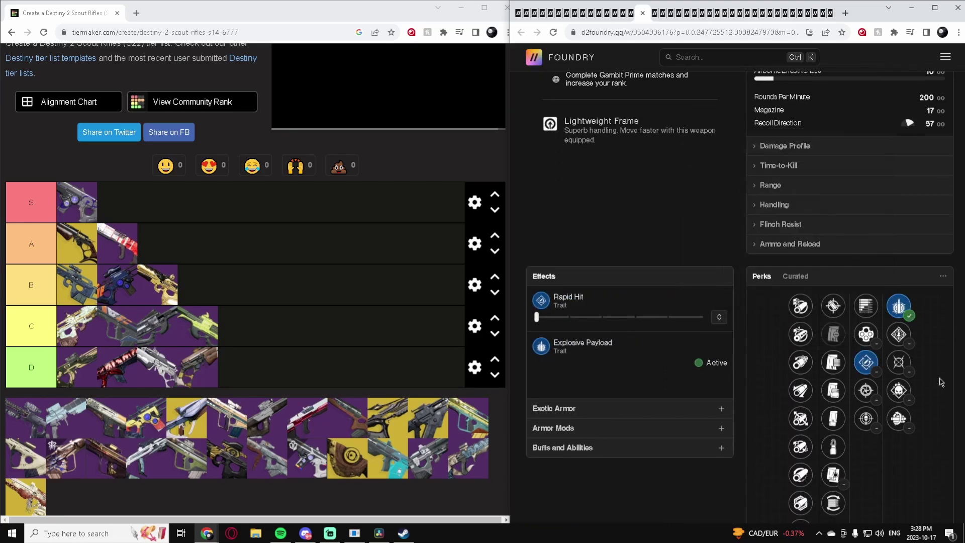
Replace Night Watch's Explosive Payload with Moving Target and rank the rifle in tier C
{"action": "left_click", "coordinate": [898, 362]}
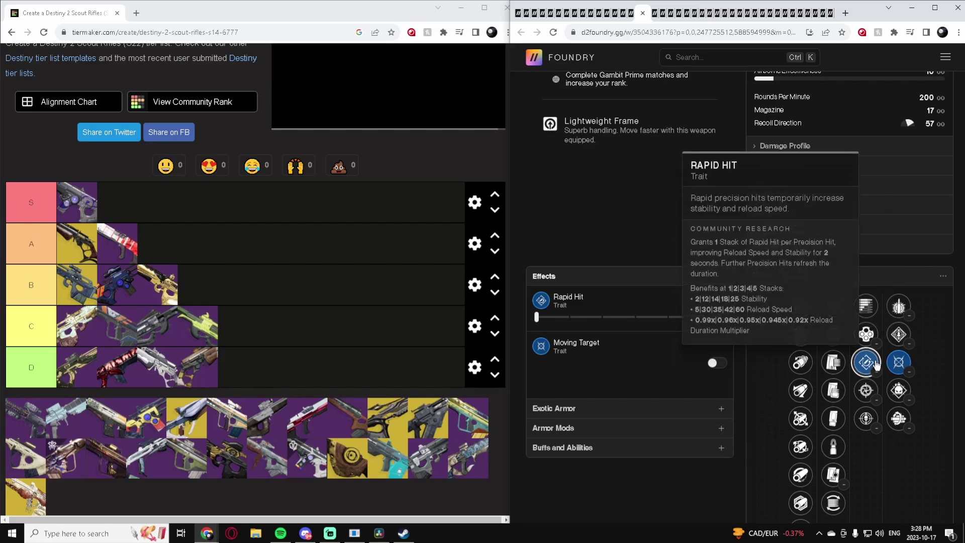
{"action": "left_click_drag", "start_coordinate": [23, 420], "coordinate": [152, 332]}
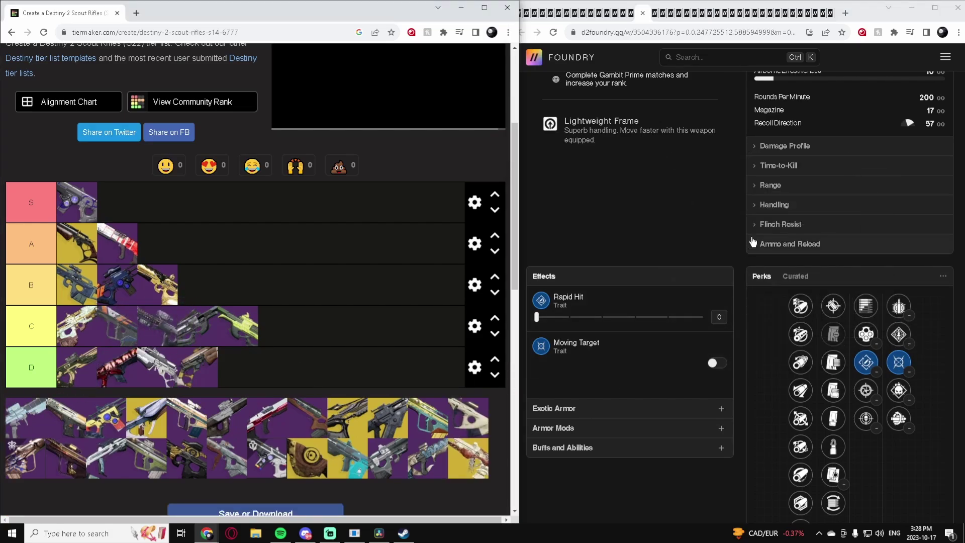
Open the Pointed Inquiry page, review its base stats and perks, and rank the rifle in tier D
{"action": "left_click", "coordinate": [656, 19]}
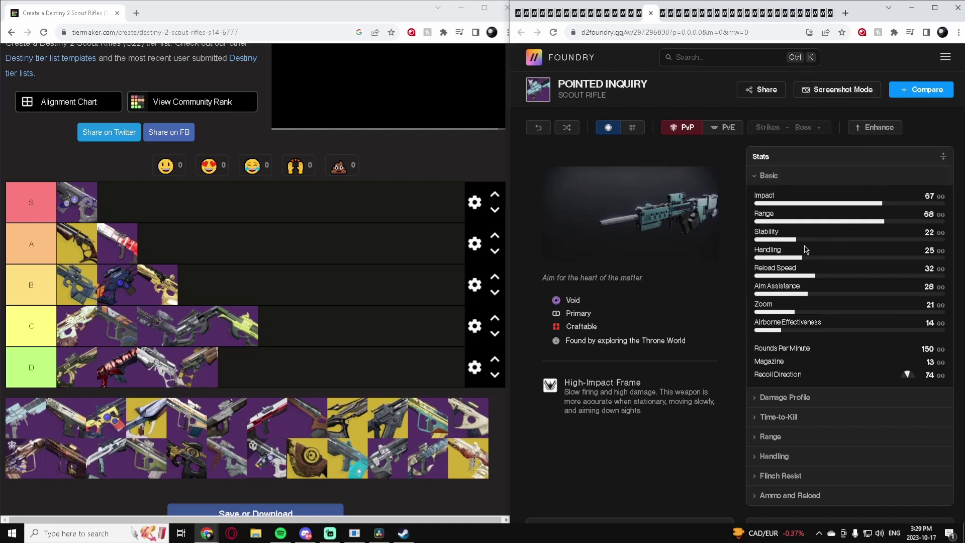
{"action": "scroll", "coordinate": [808, 236], "scroll_direction": "down", "scroll_amount": 7}
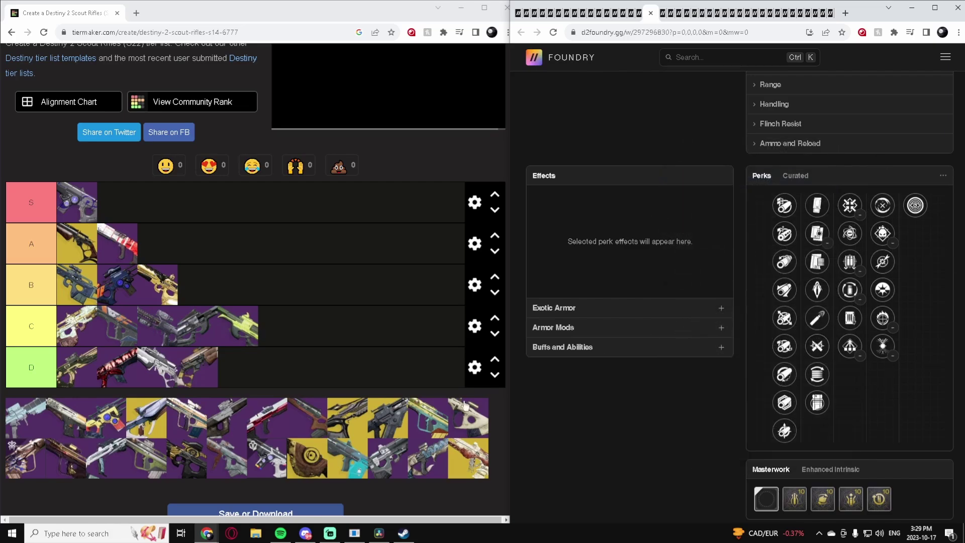
{"action": "left_click_drag", "start_coordinate": [25, 419], "coordinate": [268, 382]}
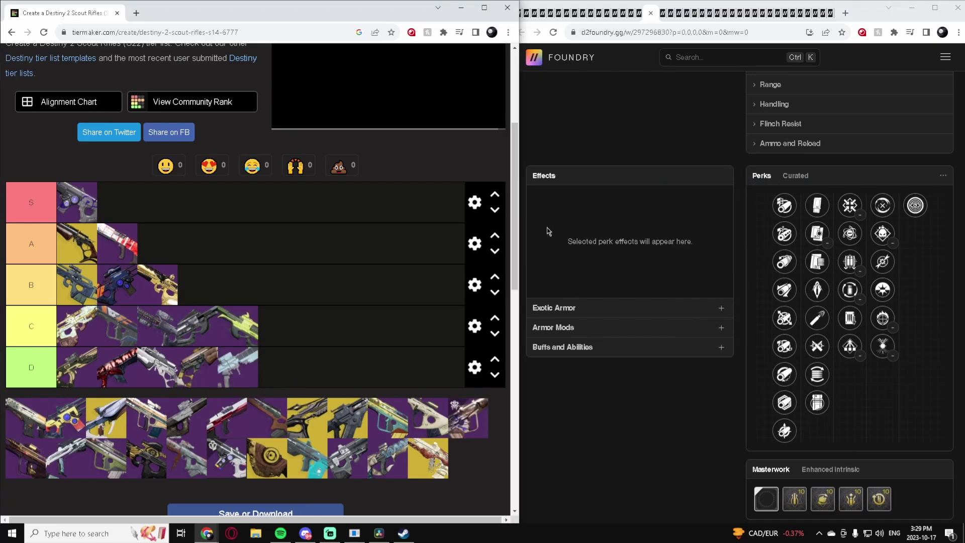
Open the Perses-D page, select Rapid Hit, and compare Explosive Payload with Headstone
{"action": "left_click", "coordinate": [662, 16]}
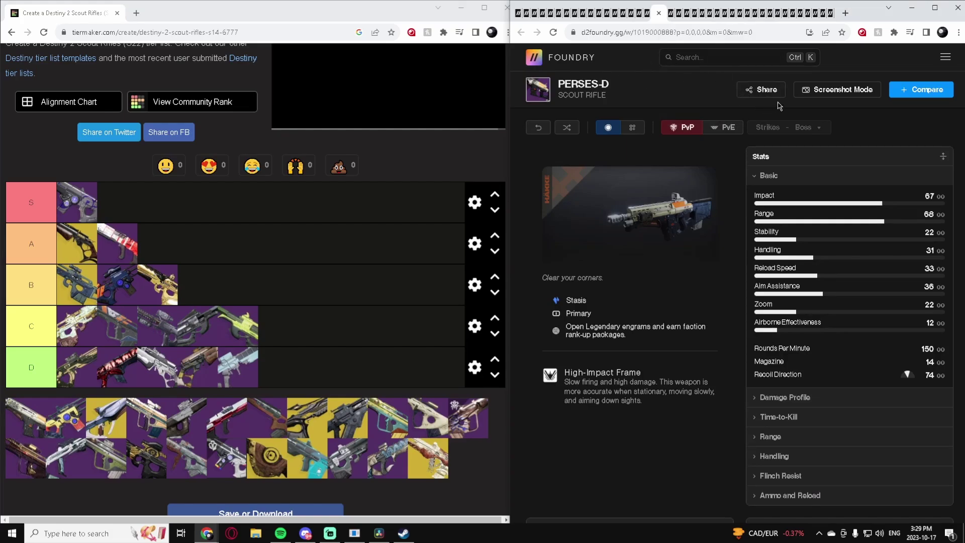
{"action": "scroll", "coordinate": [799, 113], "scroll_direction": "down", "scroll_amount": 6}
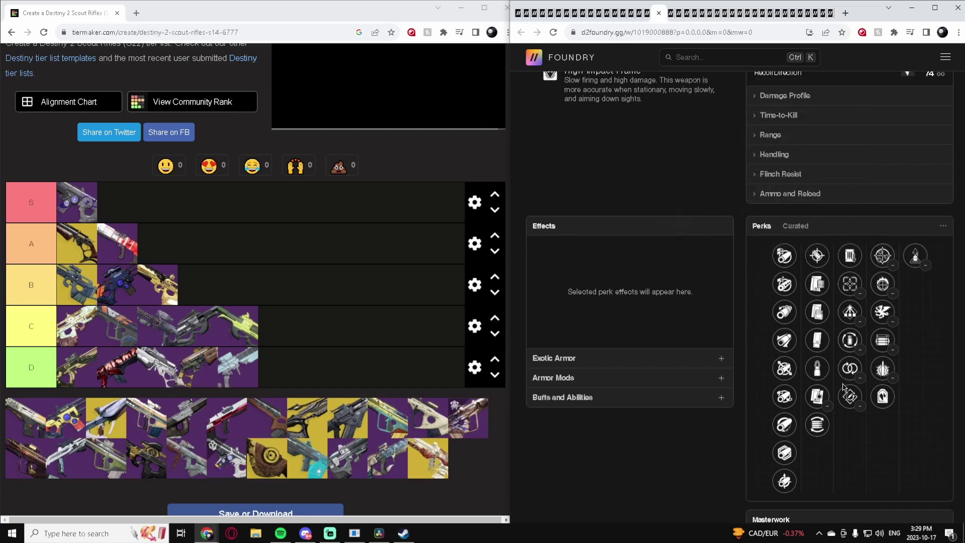
{"action": "left_click", "coordinate": [850, 396]}
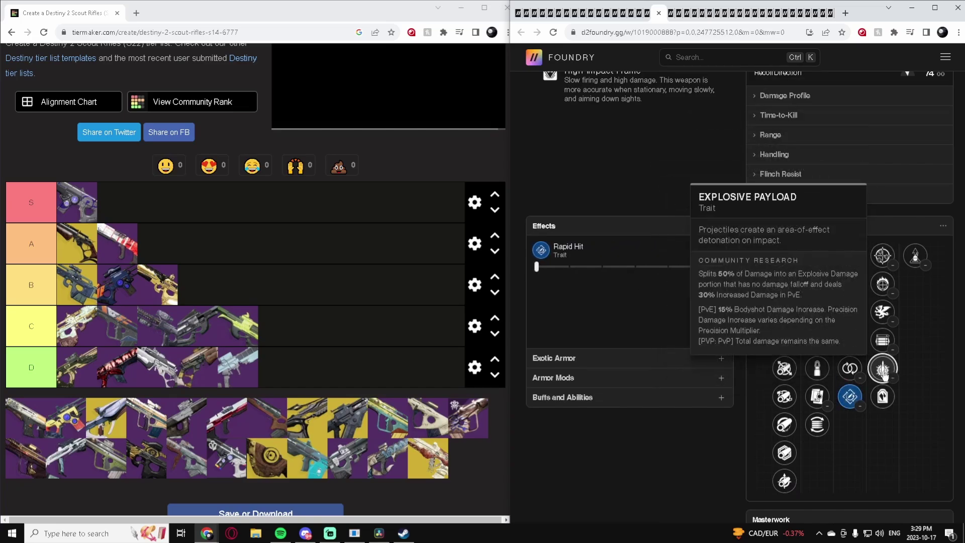
{"action": "left_click", "coordinate": [883, 370]}
{"action": "left_click", "coordinate": [882, 397]}
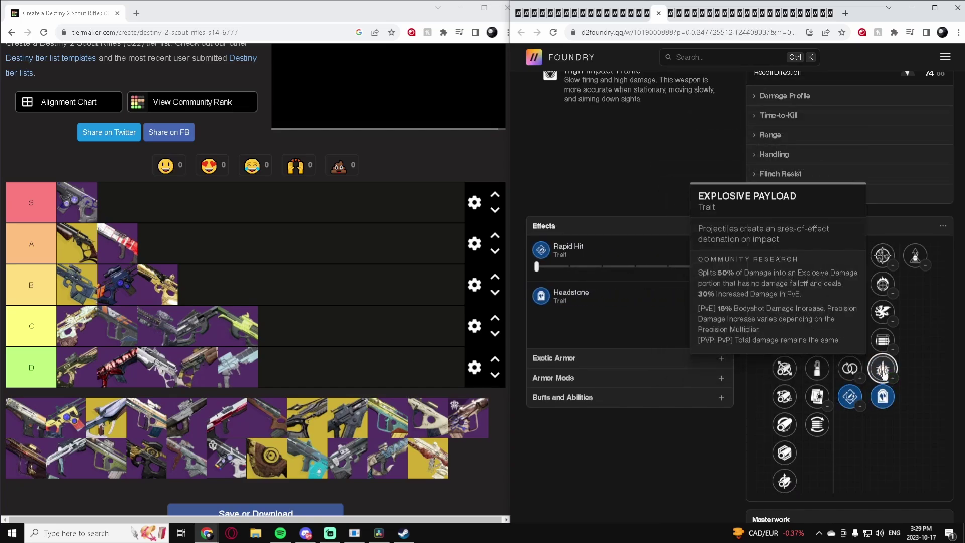
Select Perpetual Motion, Explosive Payload and the Hakke Breach Armaments origin trait on Perses-D, and go over its base stats
{"action": "left_click", "coordinate": [849, 369]}
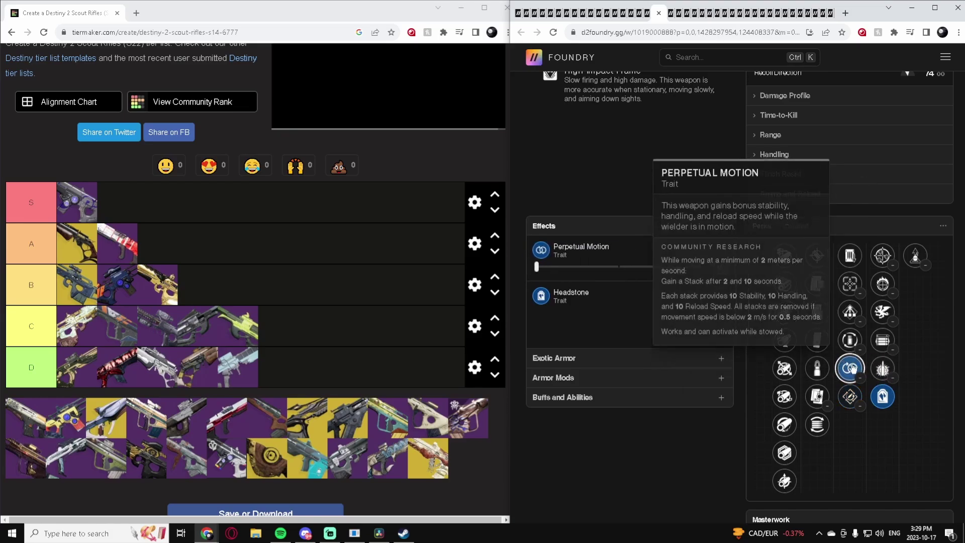
{"action": "left_click", "coordinate": [916, 256]}
{"action": "left_click", "coordinate": [882, 368]}
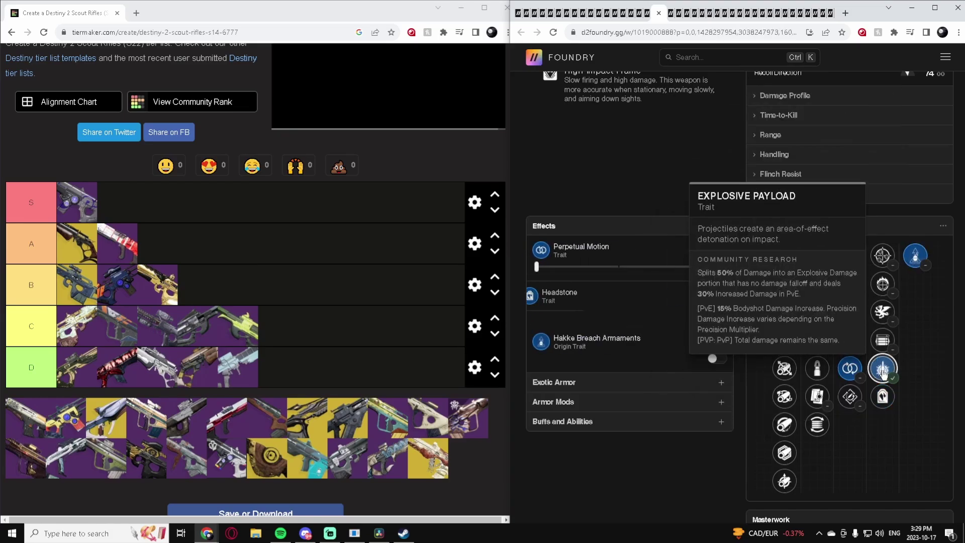
{"action": "scroll", "coordinate": [871, 385], "scroll_direction": "up", "scroll_amount": 1}
{"action": "scroll", "coordinate": [871, 384], "scroll_direction": "up", "scroll_amount": 1}
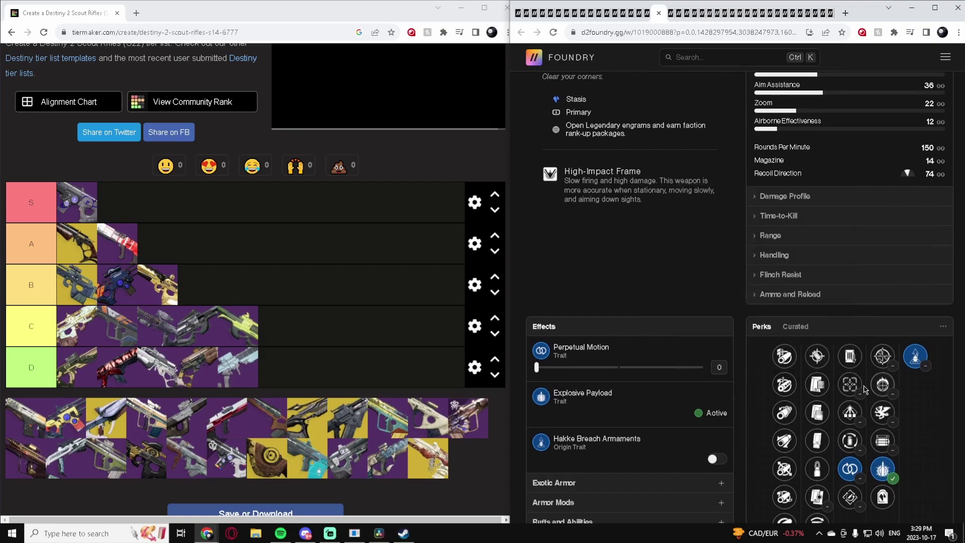
{"action": "scroll", "coordinate": [874, 400], "scroll_direction": "up", "scroll_amount": 3}
{"action": "scroll", "coordinate": [855, 397], "scroll_direction": "down", "scroll_amount": 4}
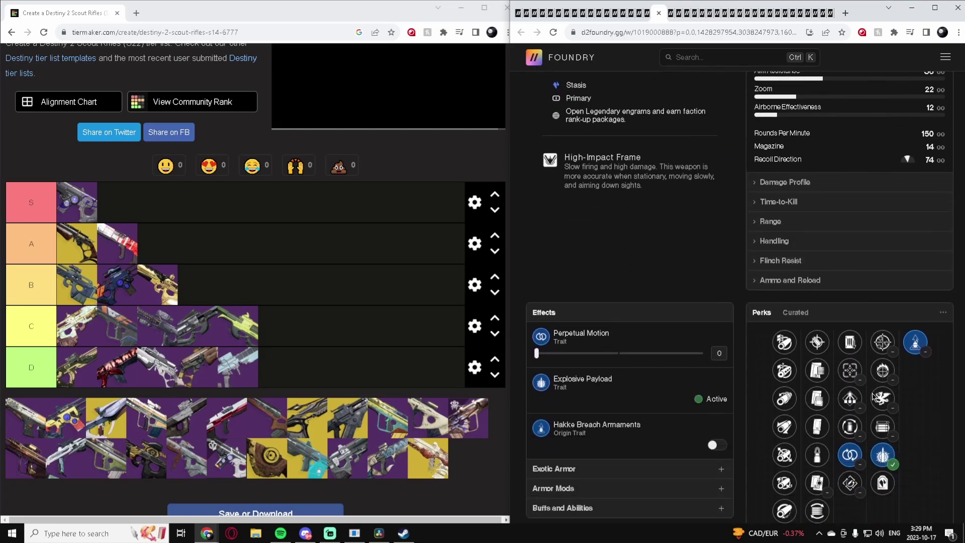
Go over Perses-D's base stats, rank the rifle in tier B, and check its time-to-kill and range
{"action": "scroll", "coordinate": [795, 308], "scroll_direction": "up", "scroll_amount": 5}
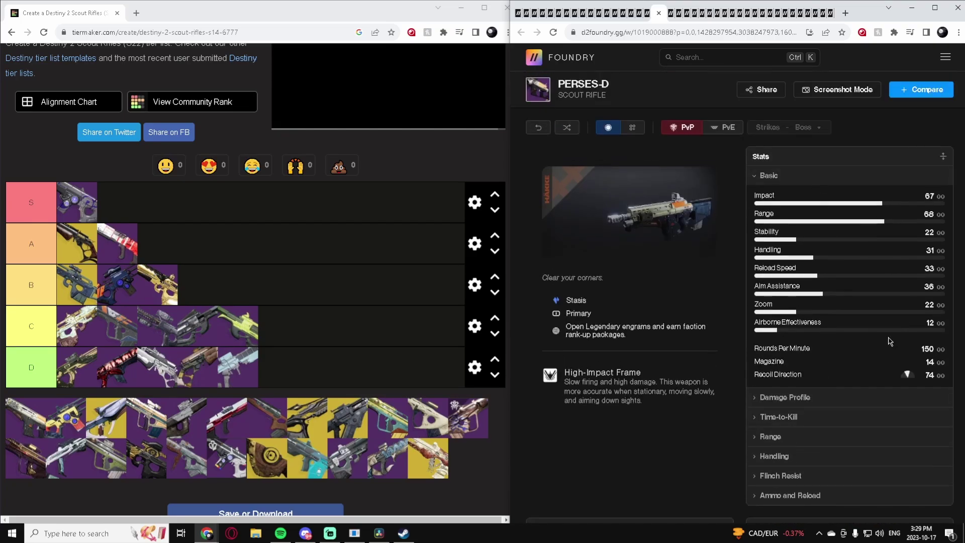
{"action": "scroll", "coordinate": [795, 308], "scroll_direction": "down", "scroll_amount": 2}
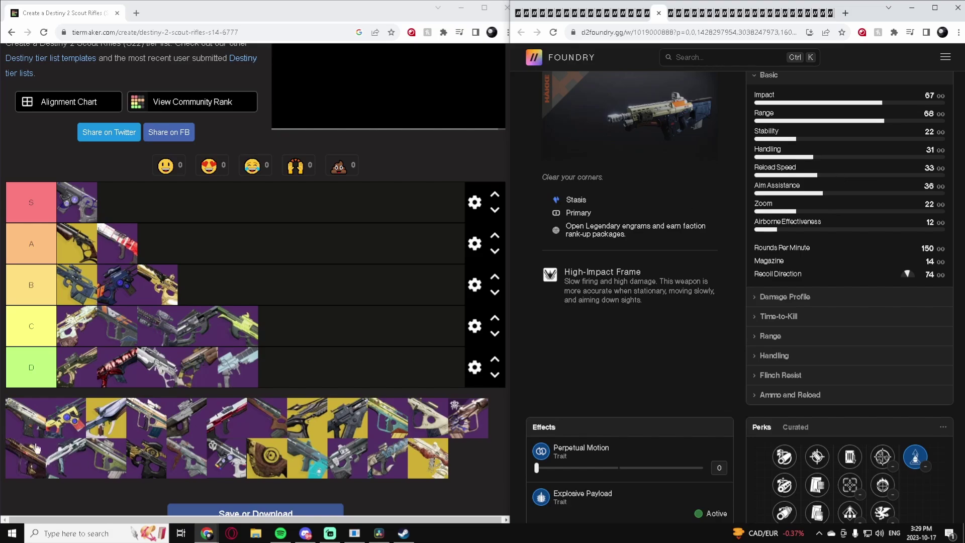
{"action": "left_click_drag", "start_coordinate": [22, 422], "coordinate": [224, 294]}
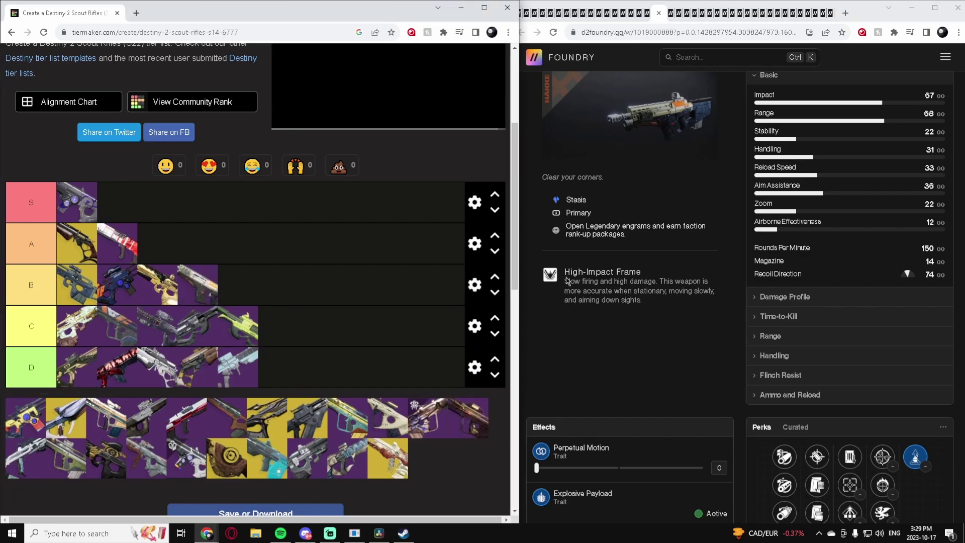
{"action": "left_click", "coordinate": [781, 322]}
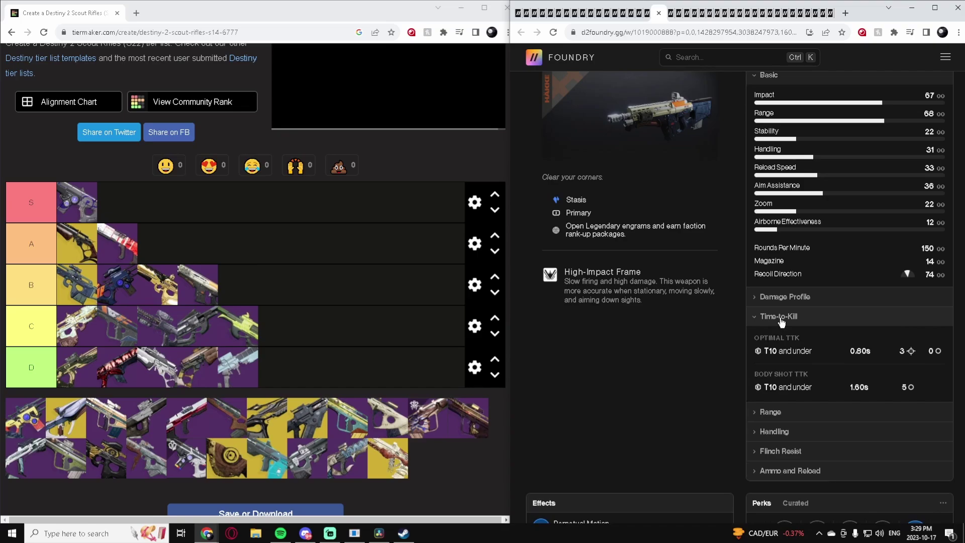
{"action": "left_click", "coordinate": [781, 415]}
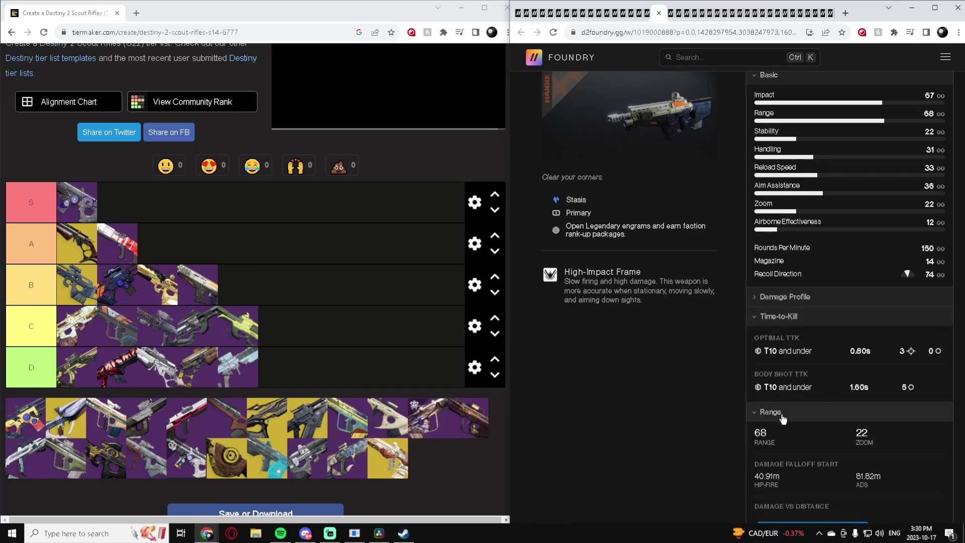
{"action": "left_click", "coordinate": [782, 415]}
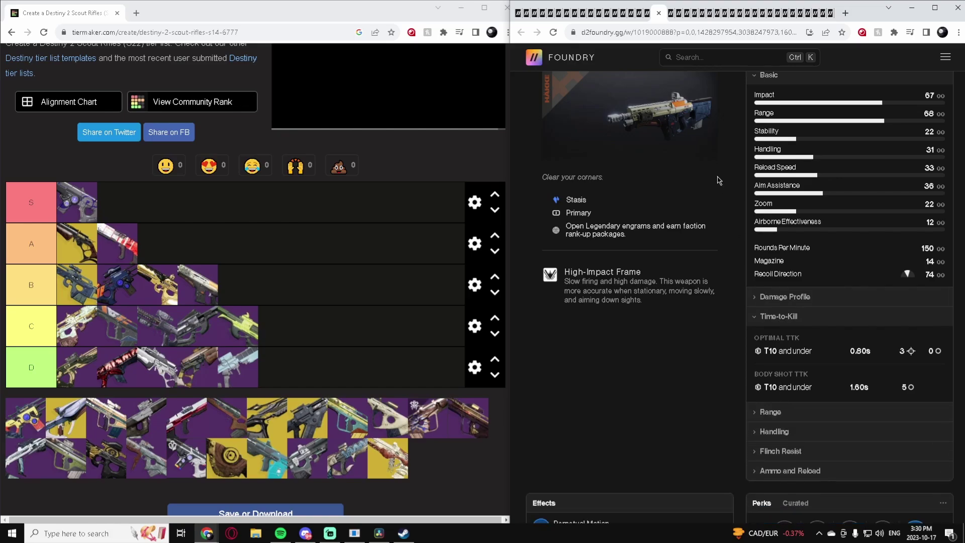
Open the Pleiades Corrector page, review its stats and perks, select Elemental Capacitor, and rank the rifle in tier D
{"action": "left_click", "coordinate": [672, 13]}
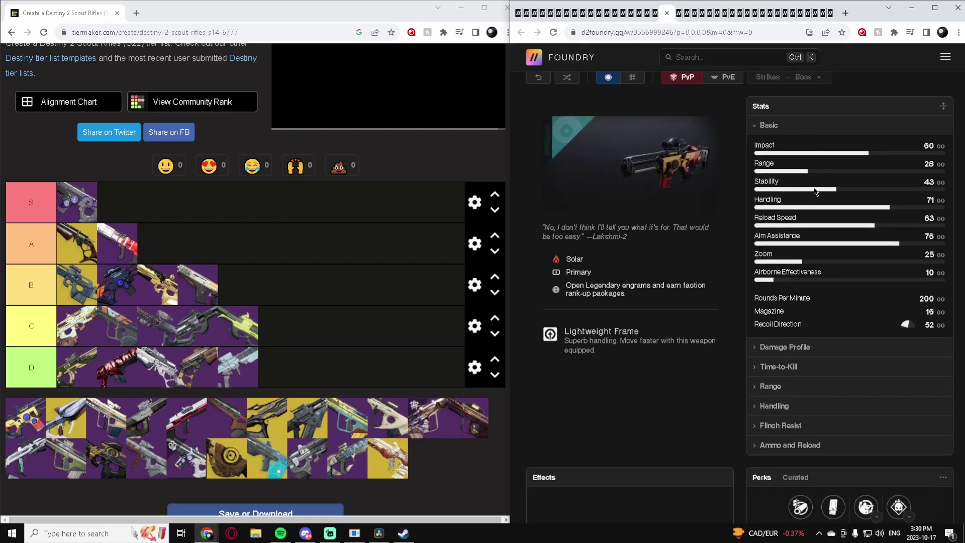
{"action": "scroll", "coordinate": [815, 191], "scroll_direction": "up", "scroll_amount": 1}
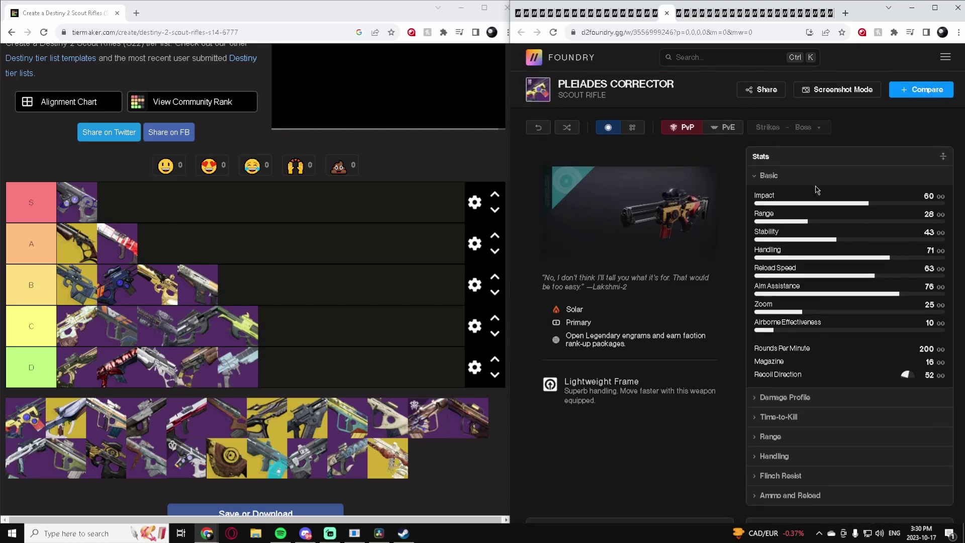
{"action": "scroll", "coordinate": [815, 190], "scroll_direction": "down", "scroll_amount": 5}
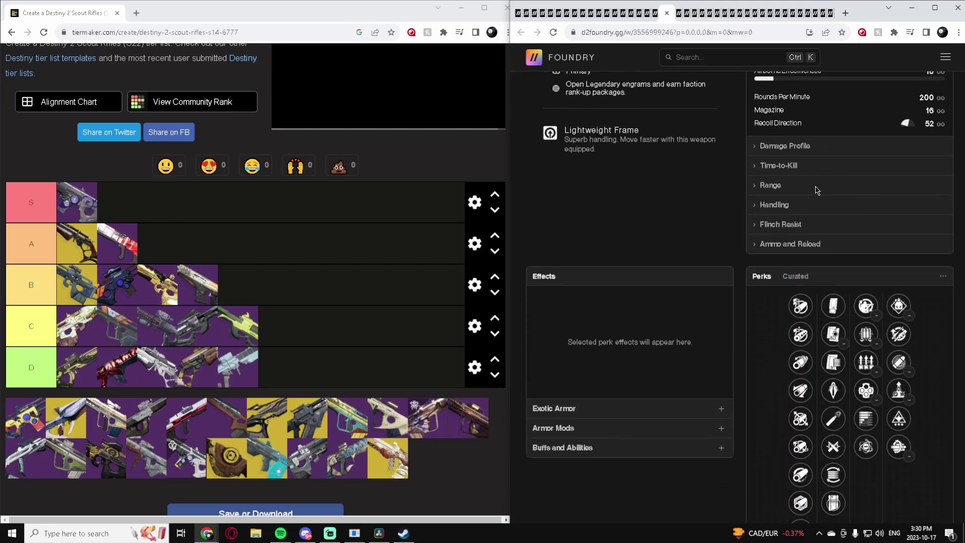
{"action": "mouse_move", "coordinate": [865, 446]}
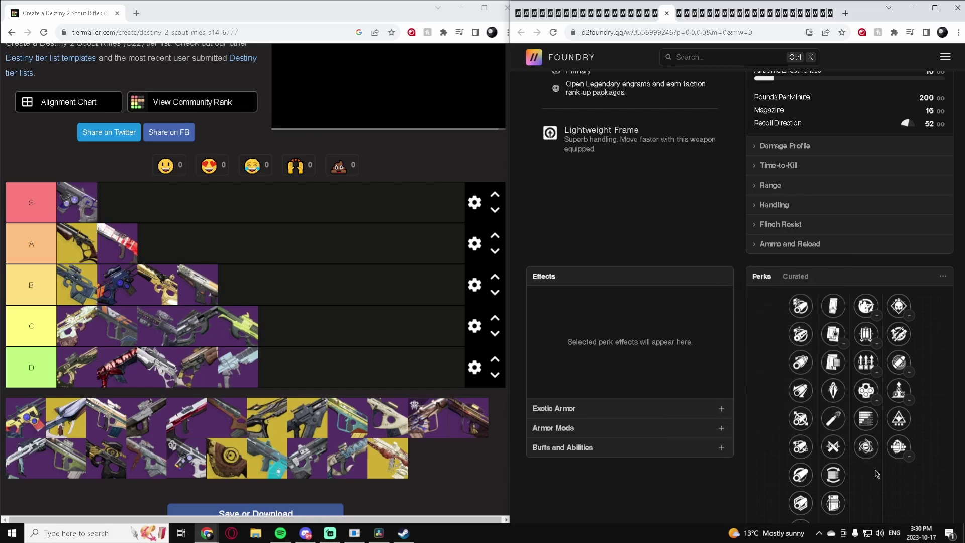
{"action": "left_click", "coordinate": [899, 365]}
{"action": "left_click", "coordinate": [898, 390]}
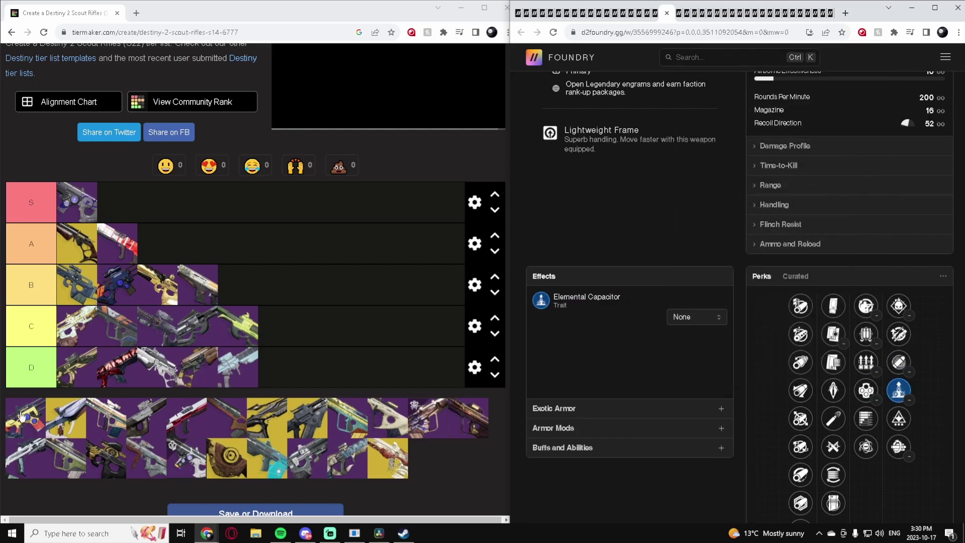
{"action": "left_click_drag", "start_coordinate": [22, 416], "coordinate": [238, 367]}
Open the Polaris Lance page, review its base stats and The Perfect Fifth trait, and rank the rifle in tier A
{"action": "left_click", "coordinate": [685, 14]}
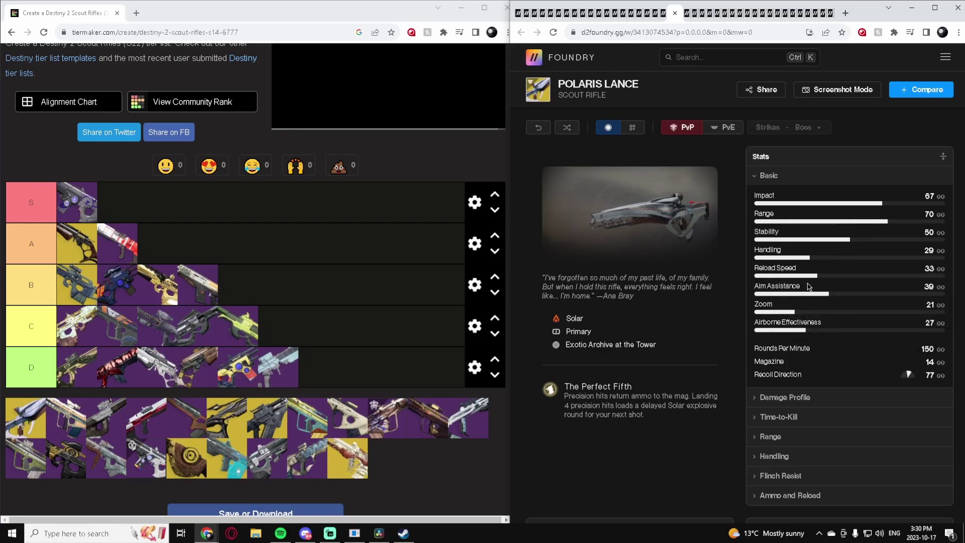
{"action": "scroll", "coordinate": [809, 287], "scroll_direction": "down", "scroll_amount": 4}
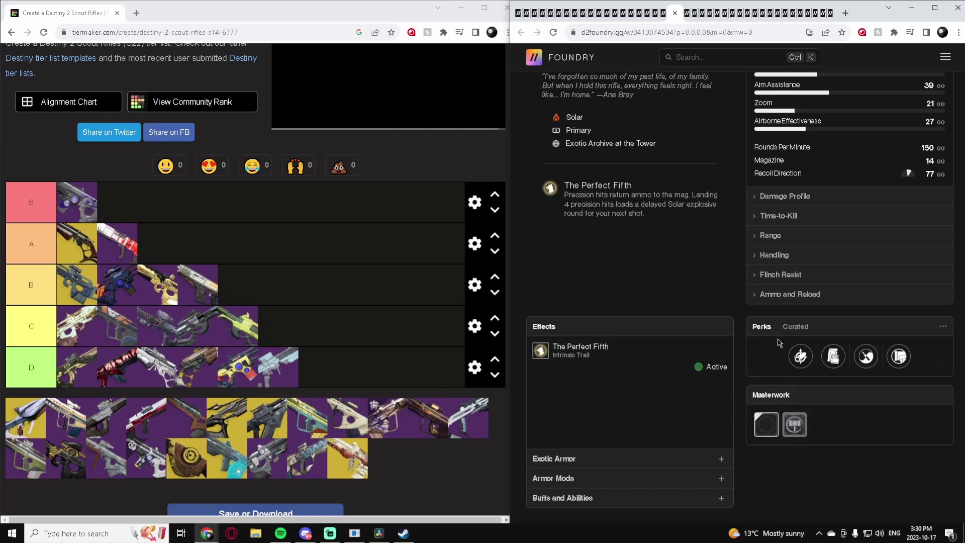
{"action": "scroll", "coordinate": [786, 351], "scroll_direction": "up", "scroll_amount": 3}
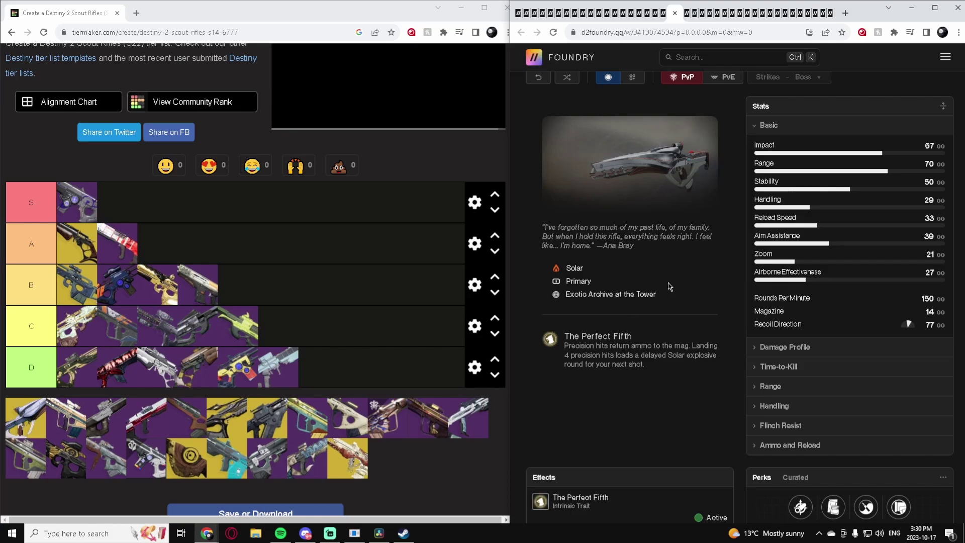
{"action": "scroll", "coordinate": [662, 280], "scroll_direction": "up", "scroll_amount": 1}
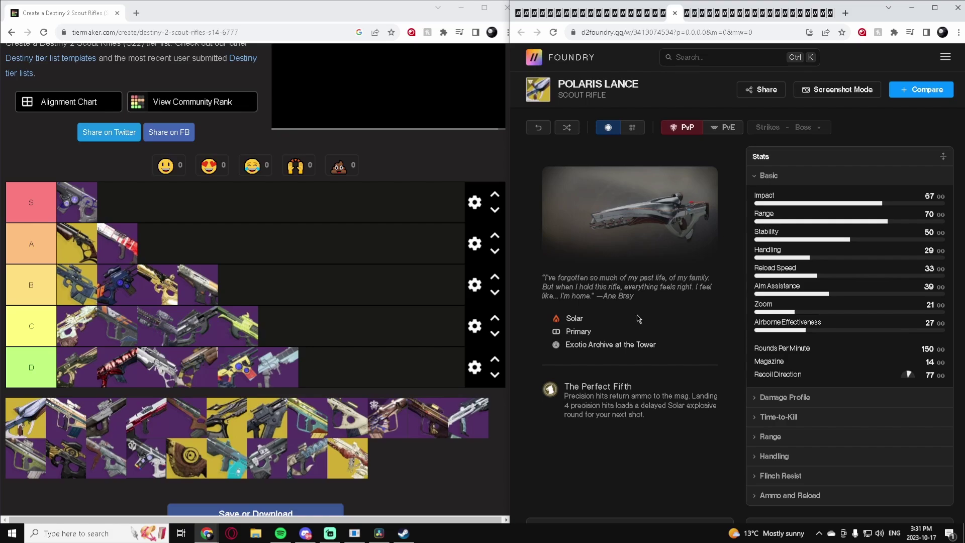
{"action": "left_click_drag", "start_coordinate": [33, 432], "coordinate": [190, 256]}
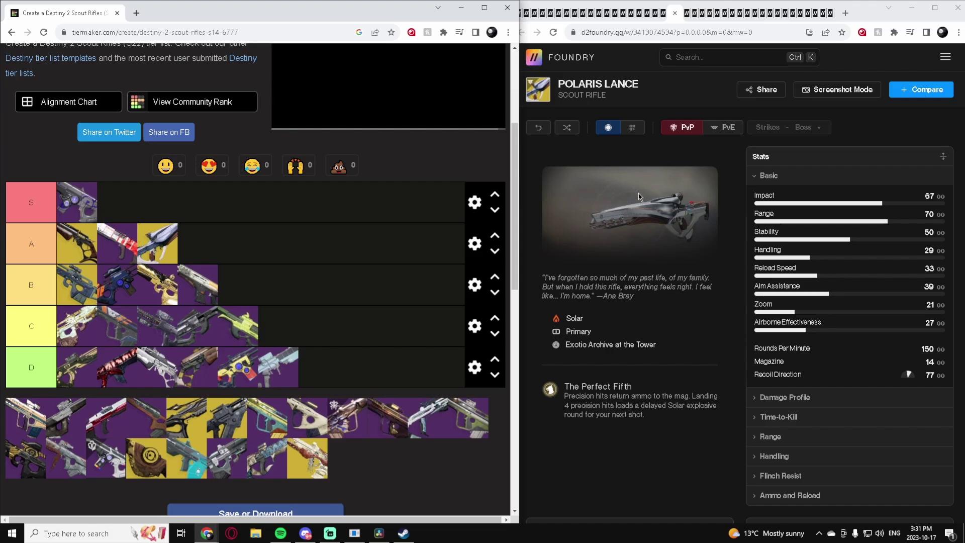
Open the Randy's Throwing Knife page, select Kill Clip with Perpetual Motion, and replace Perpetual Motion with Rapid Hit
{"action": "left_click", "coordinate": [684, 13]}
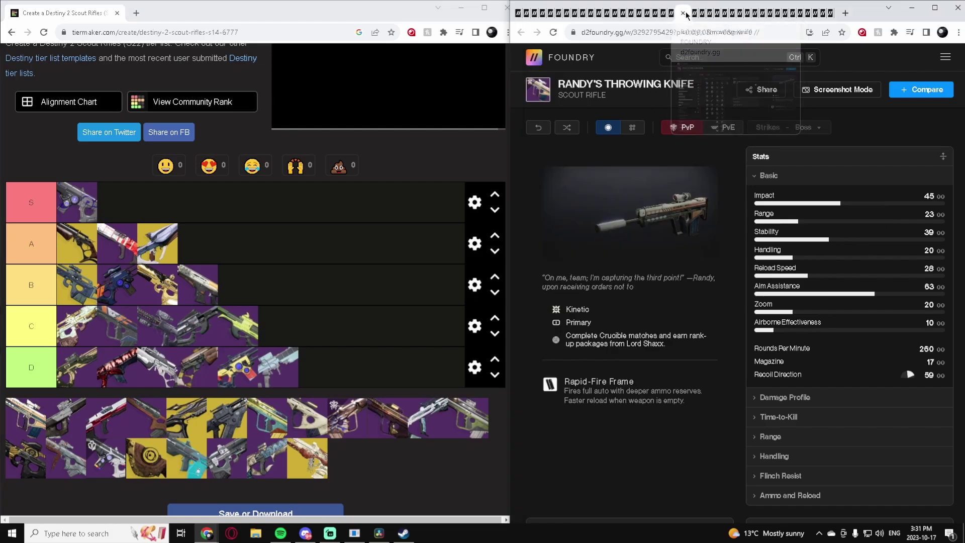
{"action": "scroll", "coordinate": [666, 258], "scroll_direction": "down", "scroll_amount": 5}
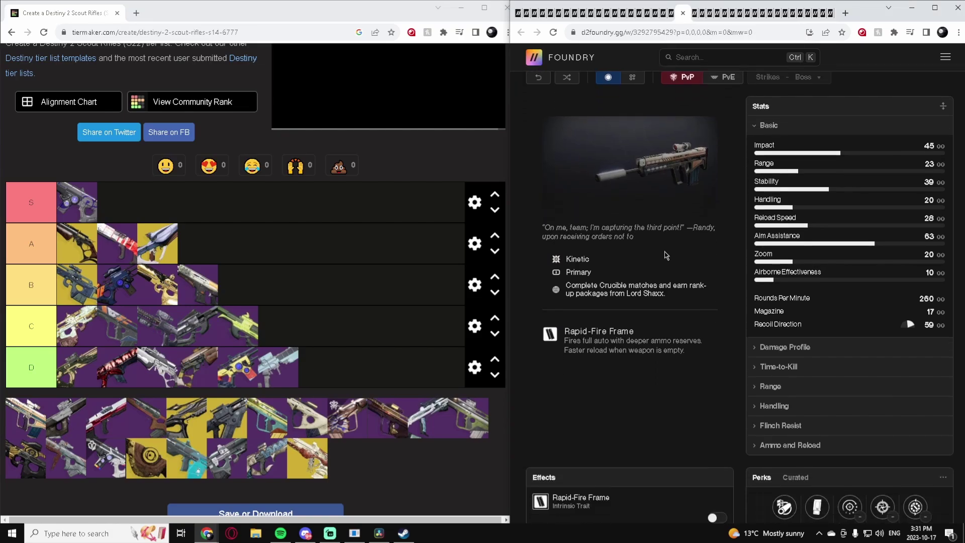
{"action": "left_click", "coordinate": [882, 338]}
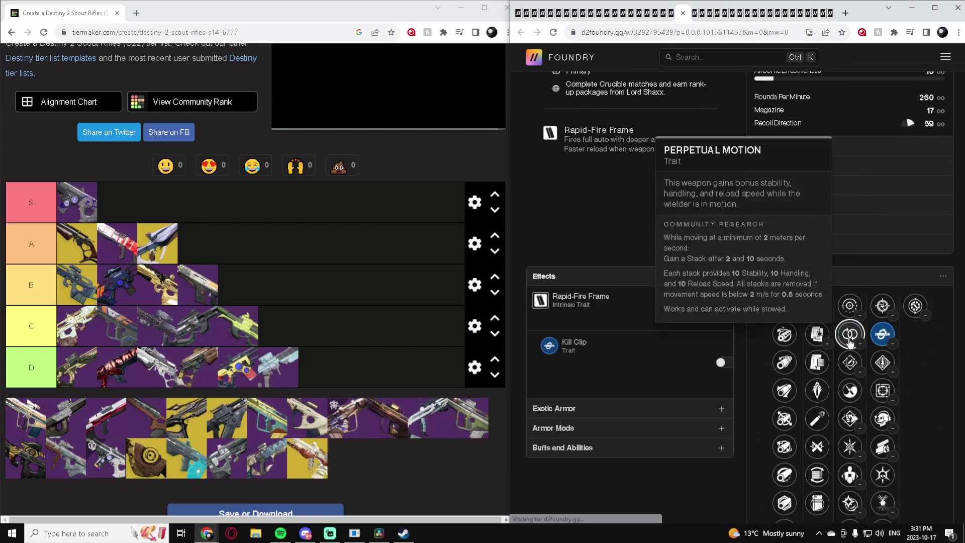
{"action": "left_click", "coordinate": [849, 334]}
{"action": "scroll", "coordinate": [849, 369], "scroll_direction": "down", "scroll_amount": 1}
{"action": "scroll", "coordinate": [849, 369], "scroll_direction": "down", "scroll_amount": 2}
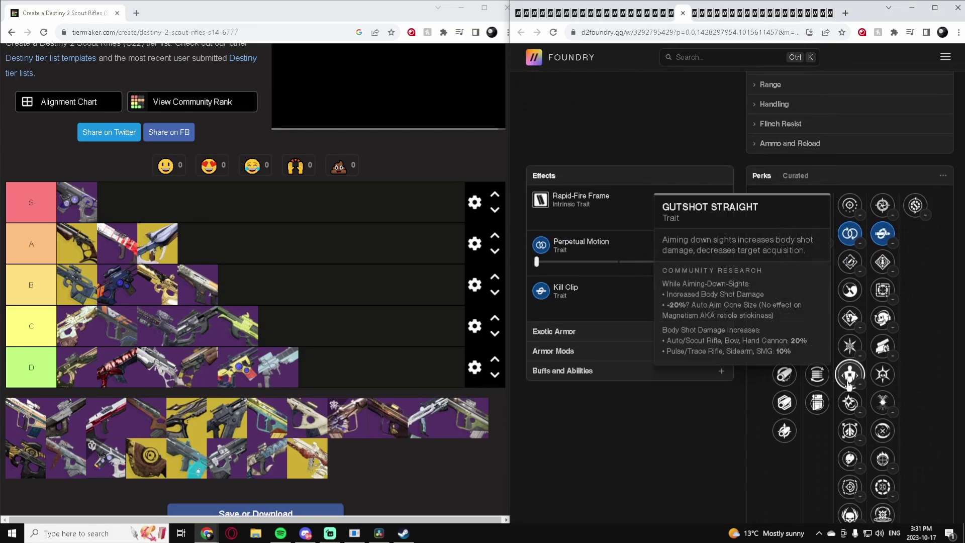
{"action": "scroll", "coordinate": [849, 382], "scroll_direction": "up", "scroll_amount": 1}
{"action": "left_click", "coordinate": [849, 261]}
{"action": "scroll", "coordinate": [928, 271], "scroll_direction": "down", "scroll_amount": 1}
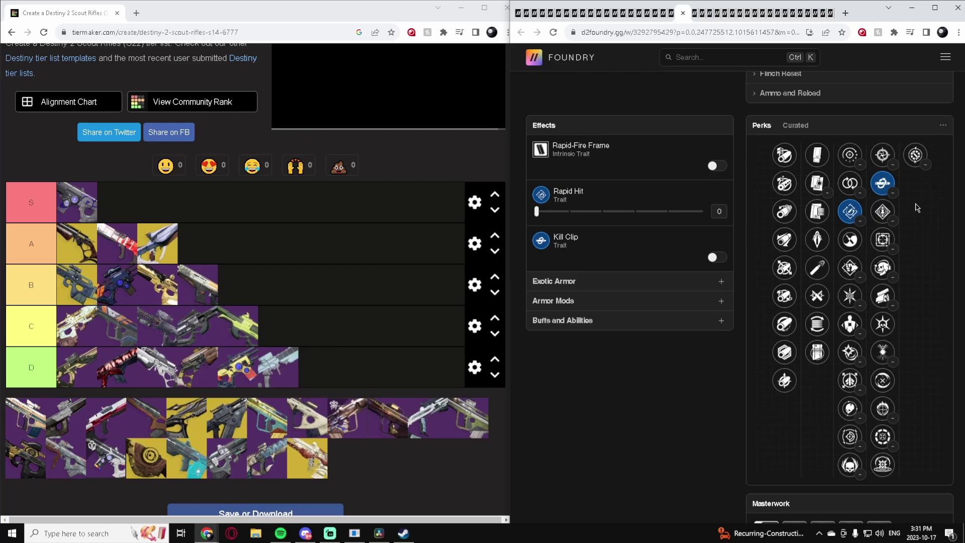
Compare Randy's Throwing Knife's time-to-kill with Kill Clip active and inactive, and rank the rifle in tier C
{"action": "scroll", "coordinate": [784, 237], "scroll_direction": "up", "scroll_amount": 3}
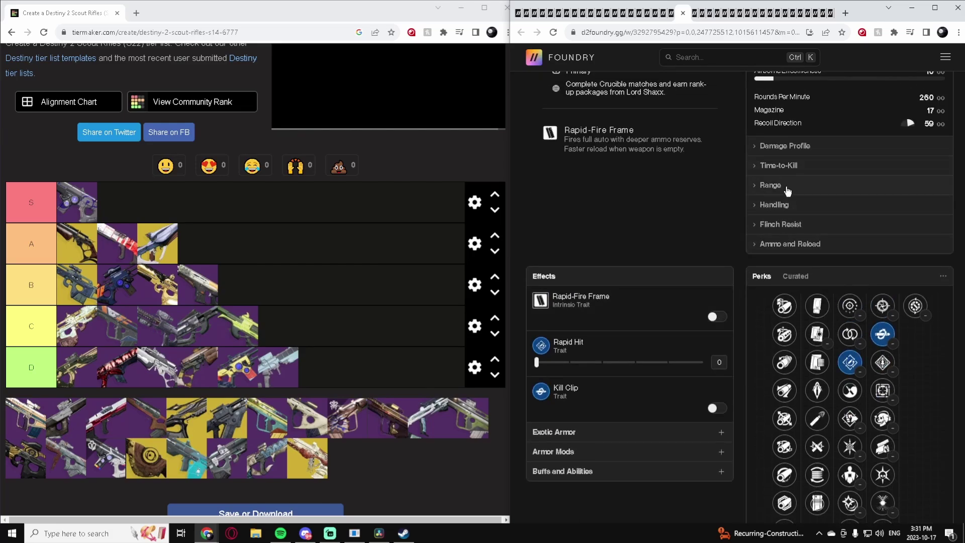
{"action": "left_click", "coordinate": [791, 167]}
{"action": "left_click", "coordinate": [722, 496]}
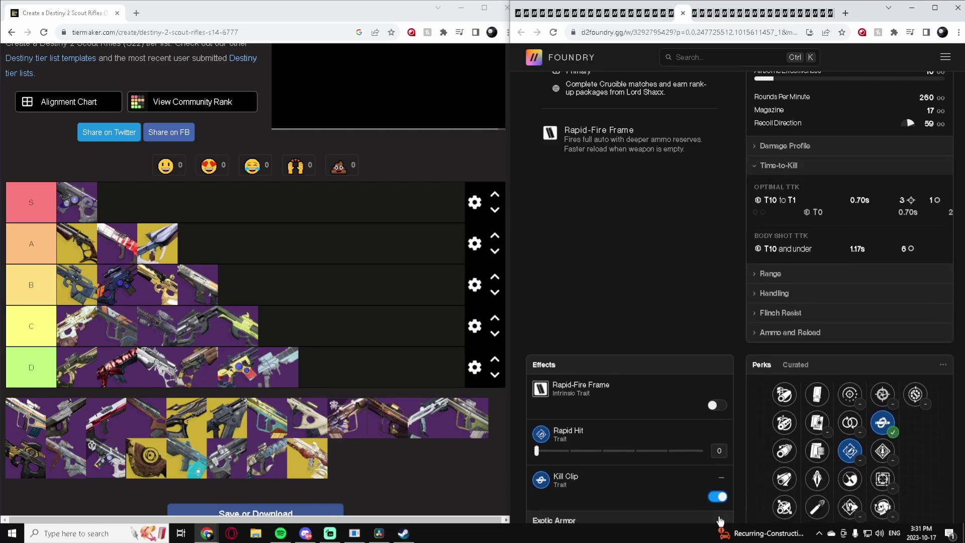
{"action": "left_click", "coordinate": [722, 496]}
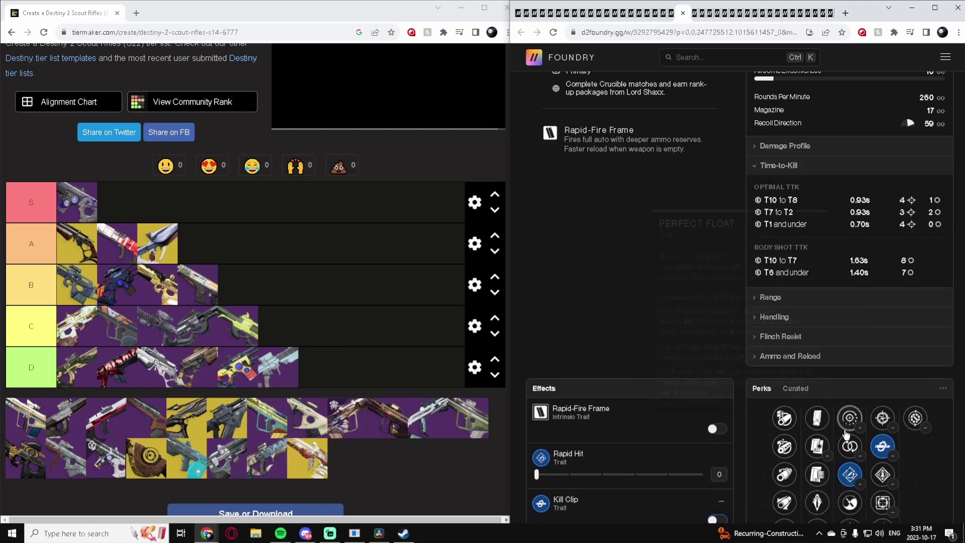
{"action": "scroll", "coordinate": [836, 426], "scroll_direction": "down", "scroll_amount": 1}
{"action": "scroll", "coordinate": [837, 426], "scroll_direction": "down", "scroll_amount": 2}
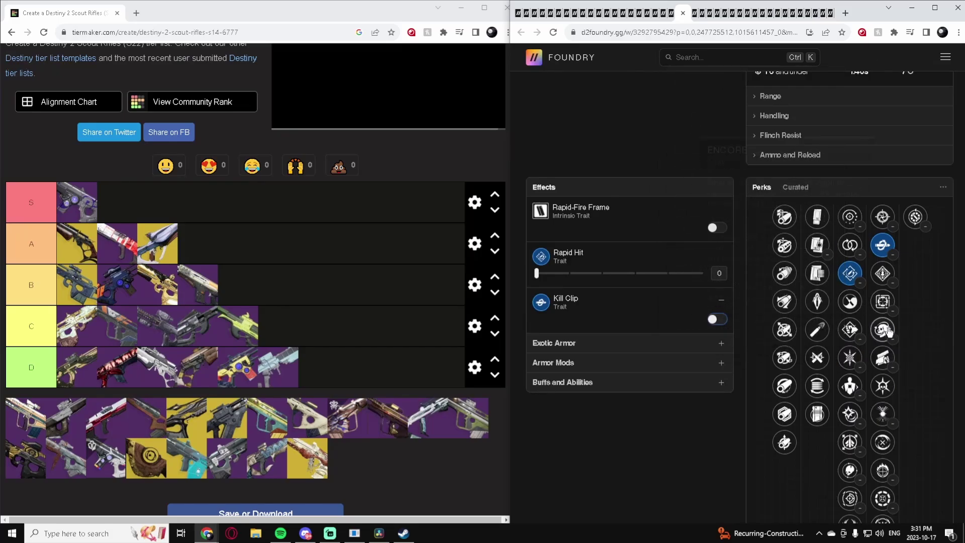
{"action": "scroll", "coordinate": [835, 315], "scroll_direction": "up", "scroll_amount": 7}
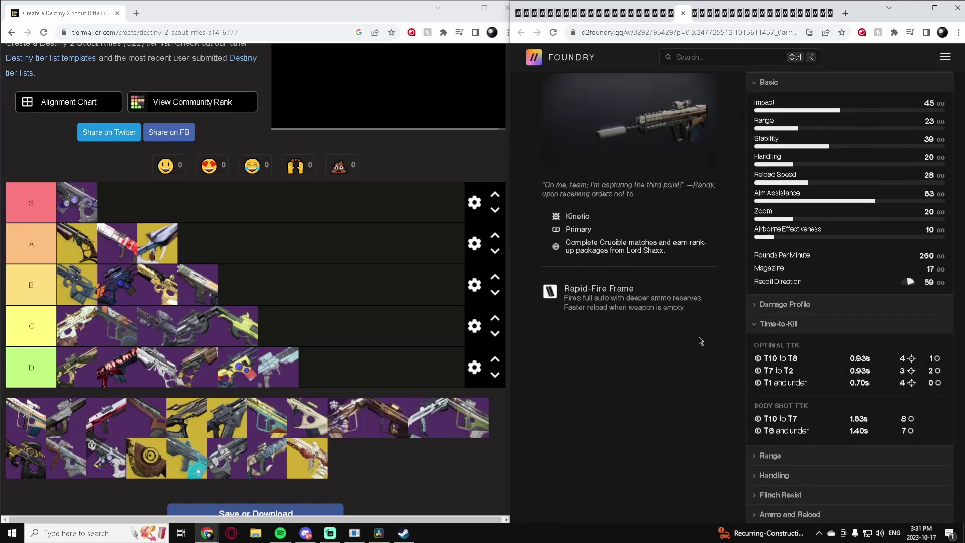
{"action": "left_click_drag", "start_coordinate": [31, 419], "coordinate": [278, 326]}
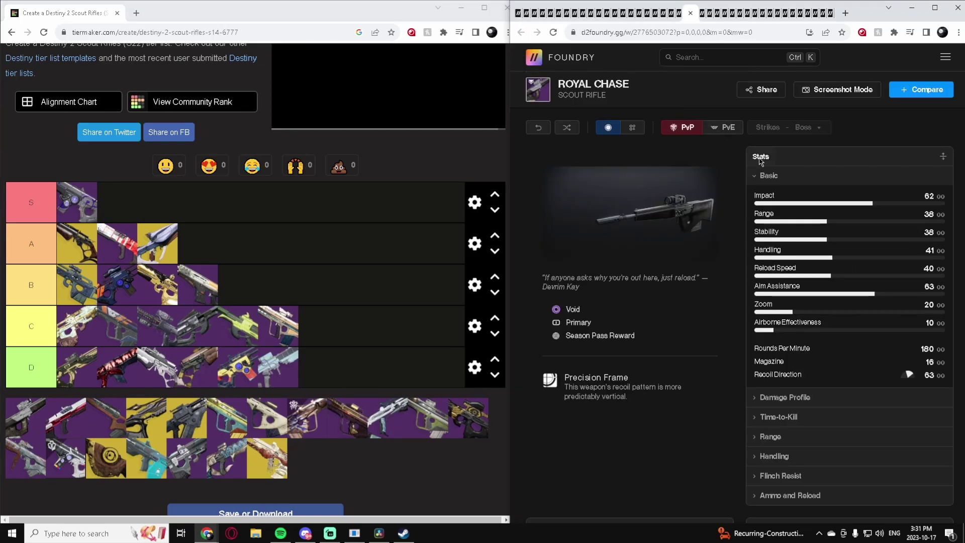
On Royal Chase, select No Distractions, compare Dragonfly with Quickdraw, and rank the rifle in tier D
{"action": "scroll", "coordinate": [761, 161], "scroll_direction": "down", "scroll_amount": 5}
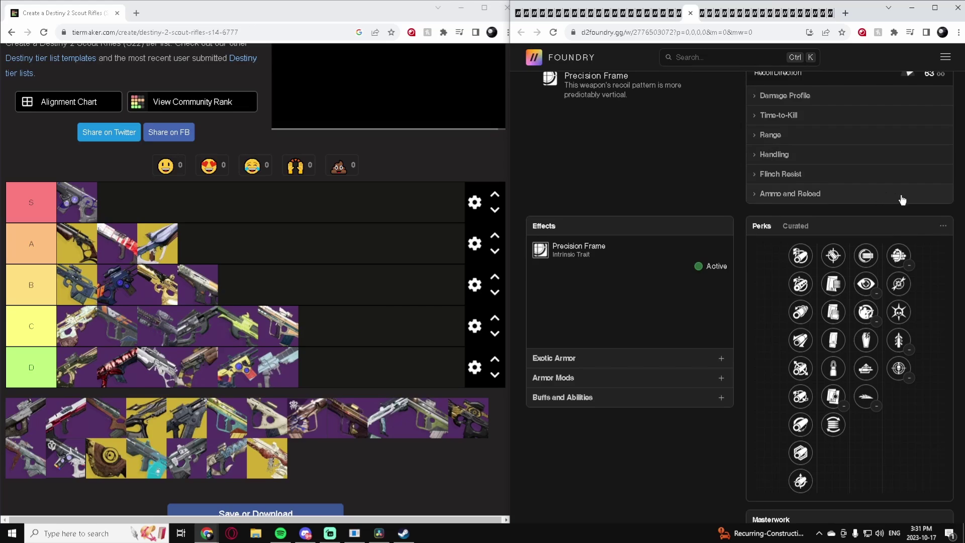
{"action": "left_click", "coordinate": [873, 294]}
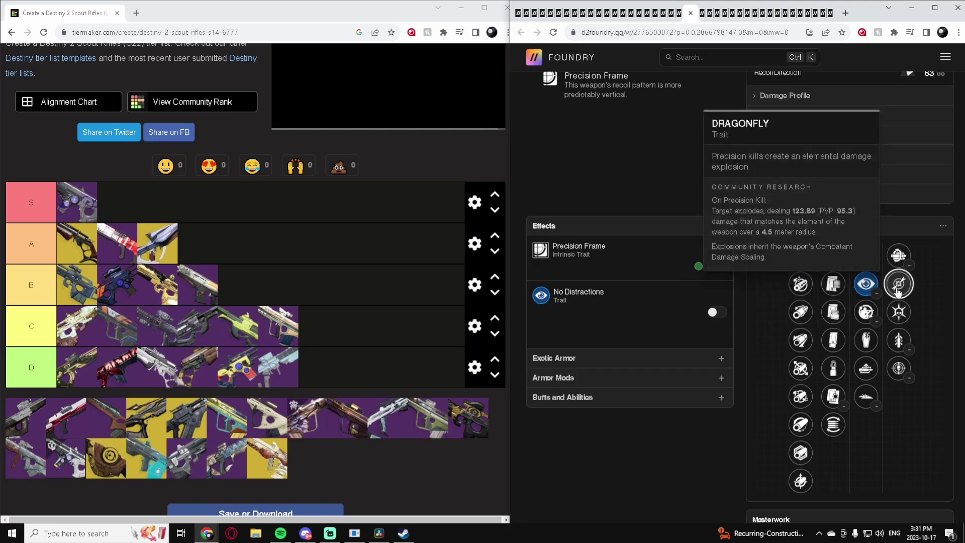
{"action": "left_click", "coordinate": [898, 311]}
{"action": "left_click", "coordinate": [899, 284]}
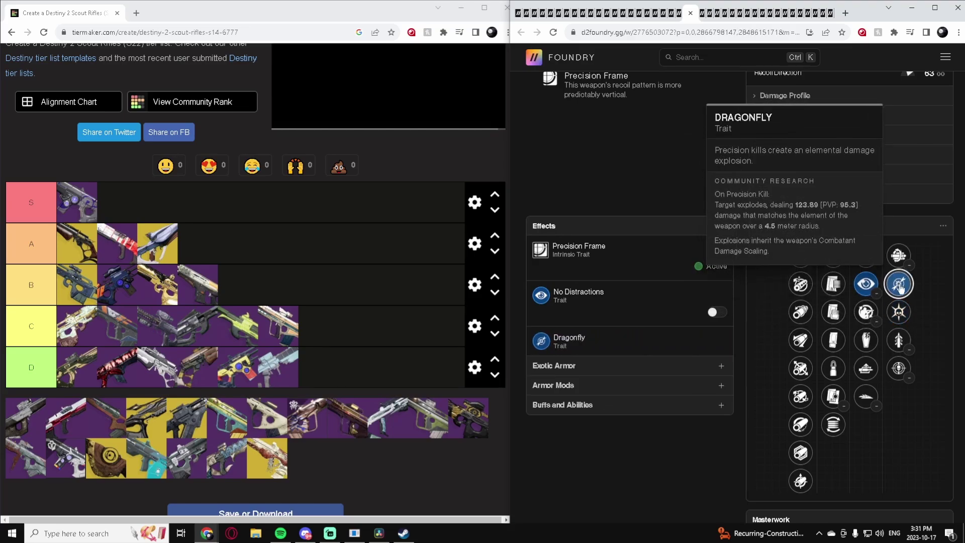
{"action": "left_click", "coordinate": [899, 347]}
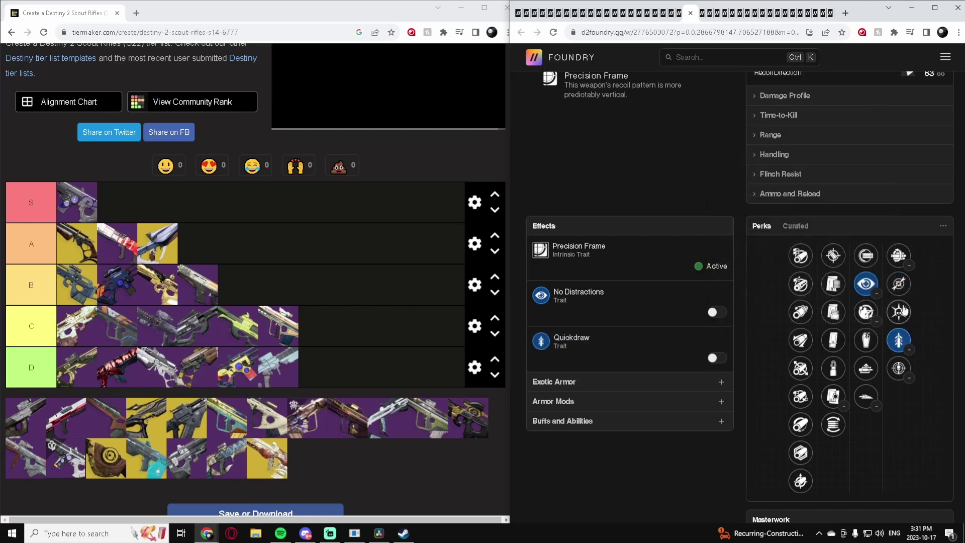
{"action": "left_click_drag", "start_coordinate": [25, 418], "coordinate": [332, 367]}
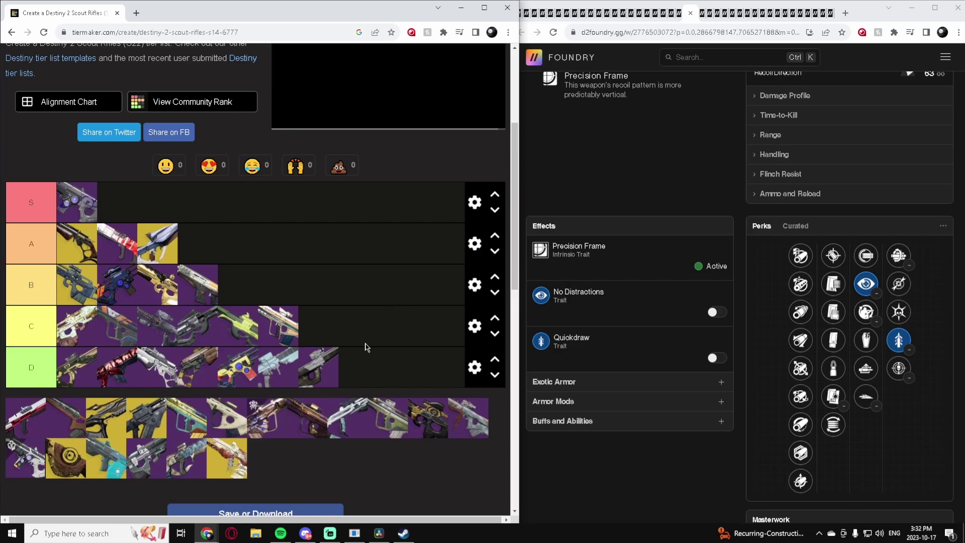
On the Staccato-46 page, select Explosive Payload and Suros Synergy, and rank the rifle in tier C
{"action": "left_click", "coordinate": [717, 316]}
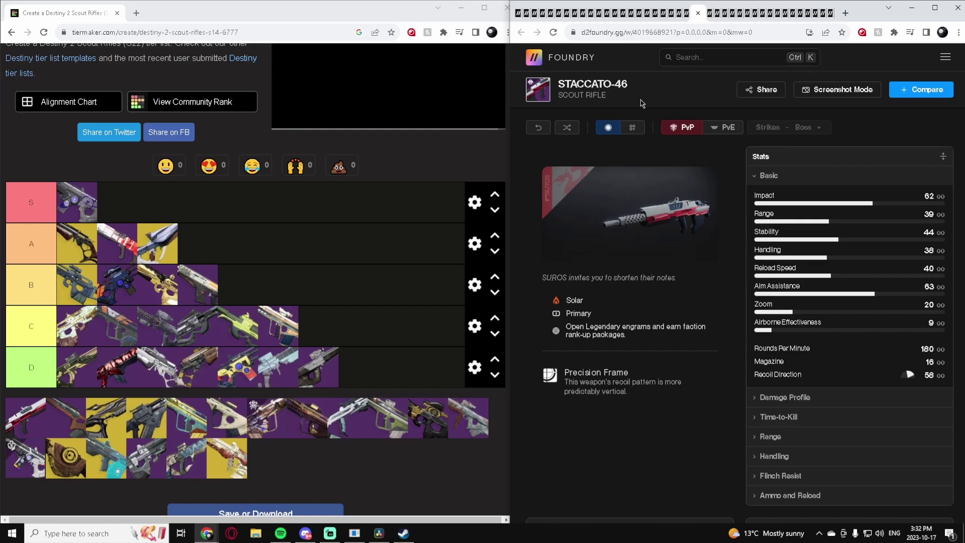
{"action": "scroll", "coordinate": [711, 148], "scroll_direction": "down", "scroll_amount": 4}
{"action": "scroll", "coordinate": [714, 152], "scroll_direction": "down", "scroll_amount": 1}
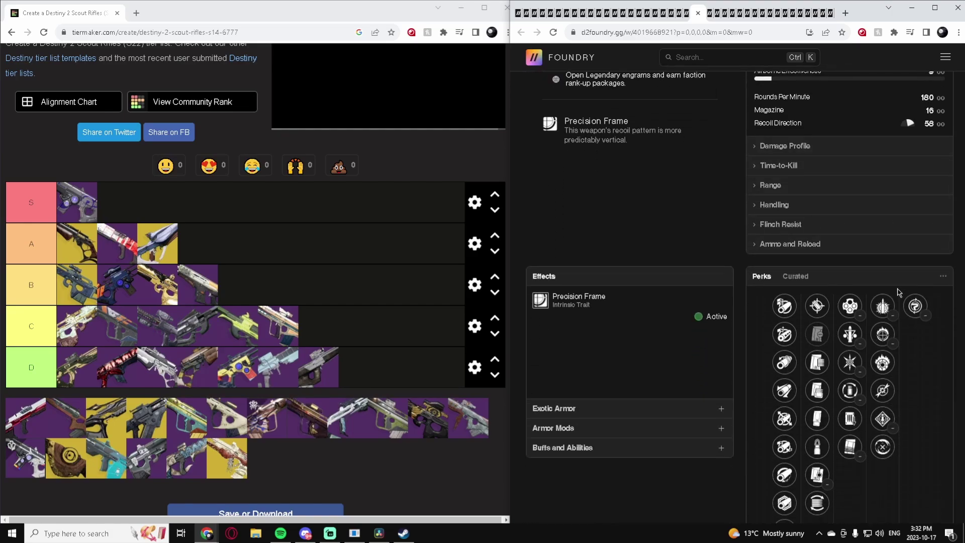
{"action": "left_click", "coordinate": [883, 305]}
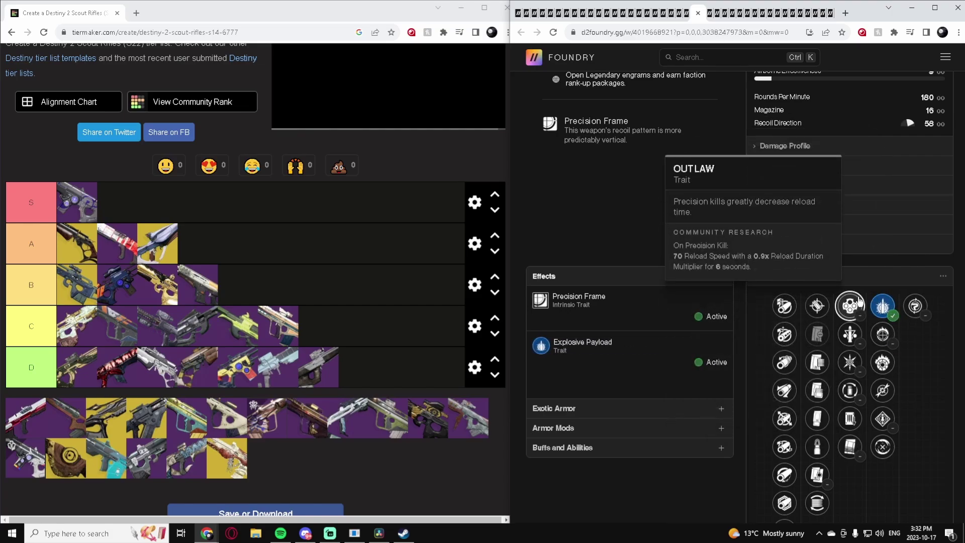
{"action": "left_click", "coordinate": [914, 305]}
{"action": "scroll", "coordinate": [909, 408], "scroll_direction": "up", "scroll_amount": 1}
{"action": "scroll", "coordinate": [909, 408], "scroll_direction": "up", "scroll_amount": 2}
{"action": "scroll", "coordinate": [907, 408], "scroll_direction": "down", "scroll_amount": 3}
{"action": "scroll", "coordinate": [903, 402], "scroll_direction": "down", "scroll_amount": 1}
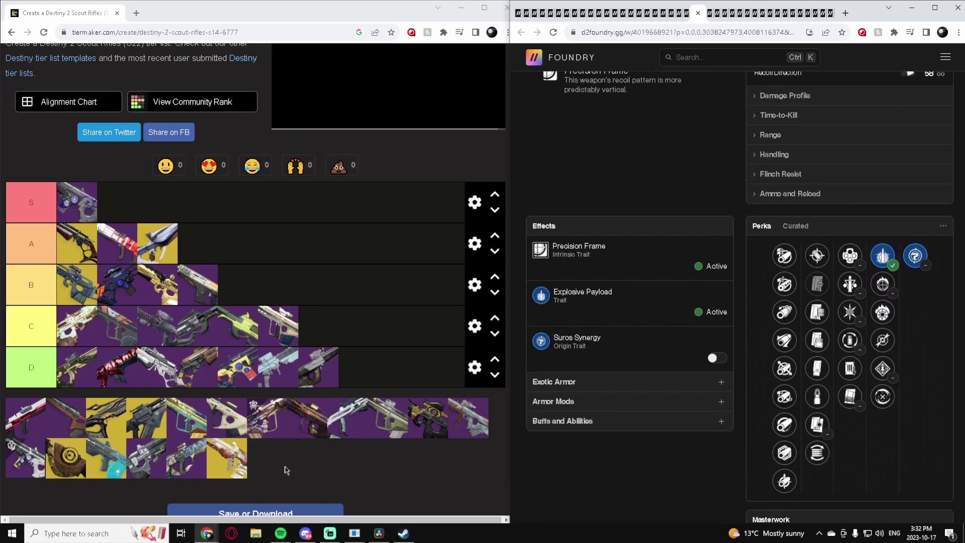
{"action": "left_click_drag", "start_coordinate": [32, 420], "coordinate": [337, 334]}
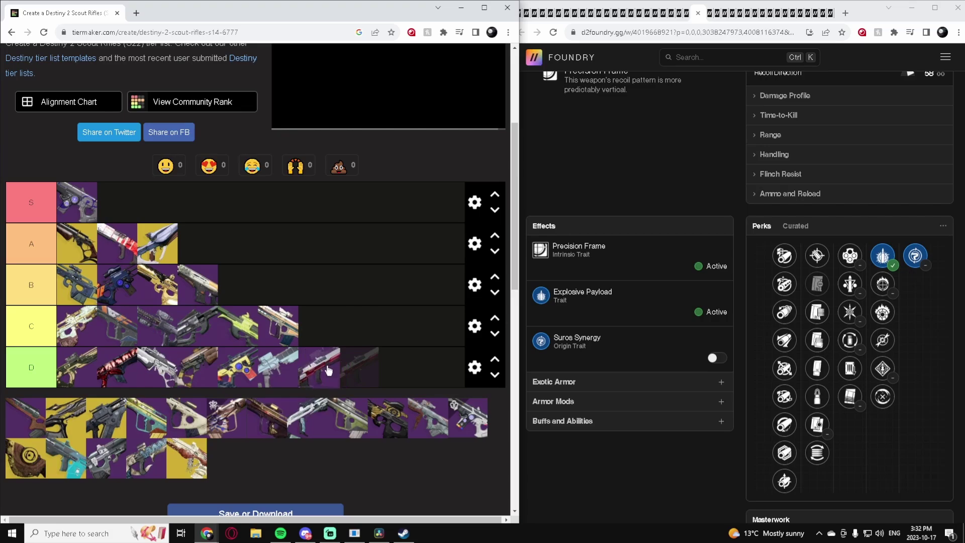
Open the Servant Leader page, select Kill Clip, and compare Killing Wind, Heating Up and Tunnel Vision as its partner trait
{"action": "left_click", "coordinate": [709, 21]}
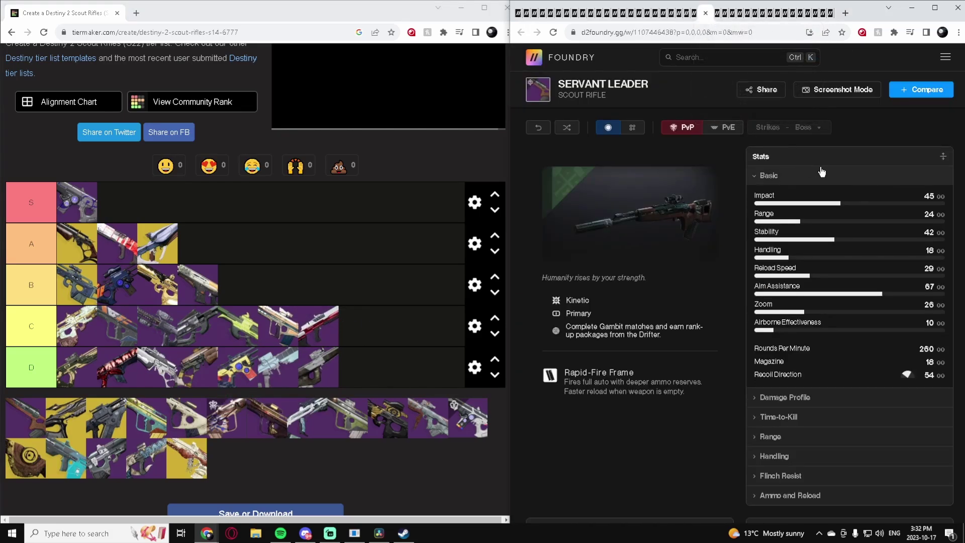
{"action": "scroll", "coordinate": [822, 172], "scroll_direction": "down", "scroll_amount": 2}
{"action": "scroll", "coordinate": [821, 173], "scroll_direction": "down", "scroll_amount": 3}
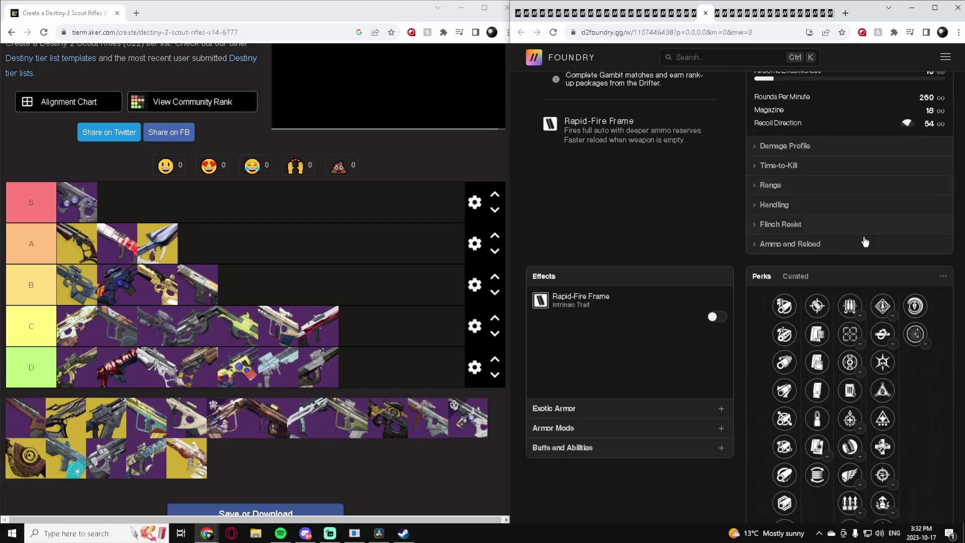
{"action": "left_click", "coordinate": [875, 341]}
{"action": "scroll", "coordinate": [875, 342], "scroll_direction": "down", "scroll_amount": 1}
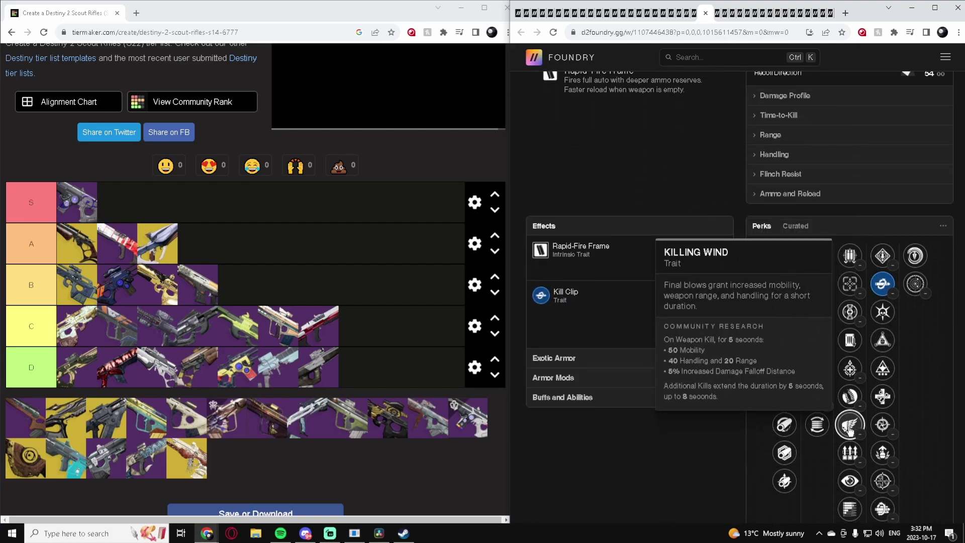
{"action": "left_click", "coordinate": [849, 425]}
{"action": "left_click", "coordinate": [845, 319]}
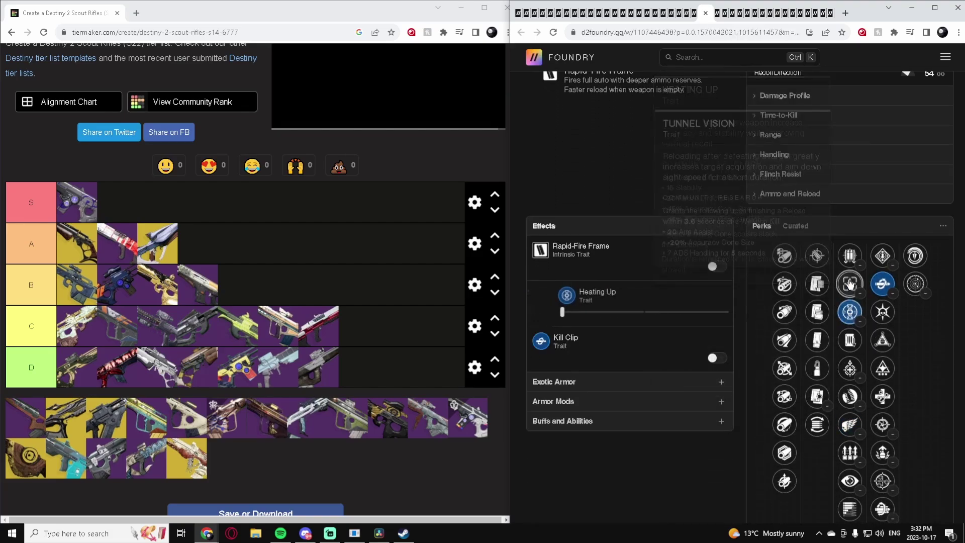
{"action": "left_click", "coordinate": [849, 284]}
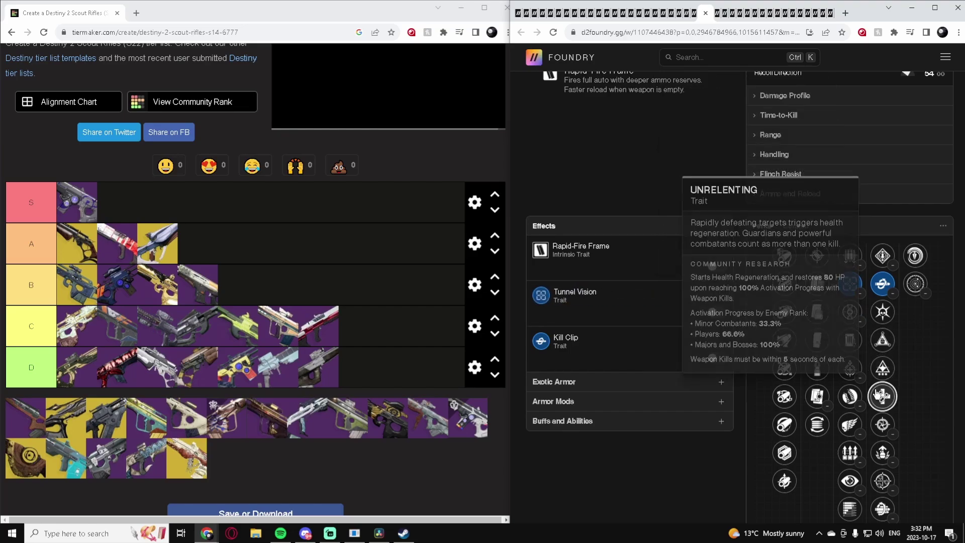
Pair Servant Leader's Kill Clip with Rapid Hit and the Field-Tested origin trait, and rank the rifle in tier C
{"action": "scroll", "coordinate": [875, 402], "scroll_direction": "down", "scroll_amount": 2}
{"action": "left_click", "coordinate": [849, 465]}
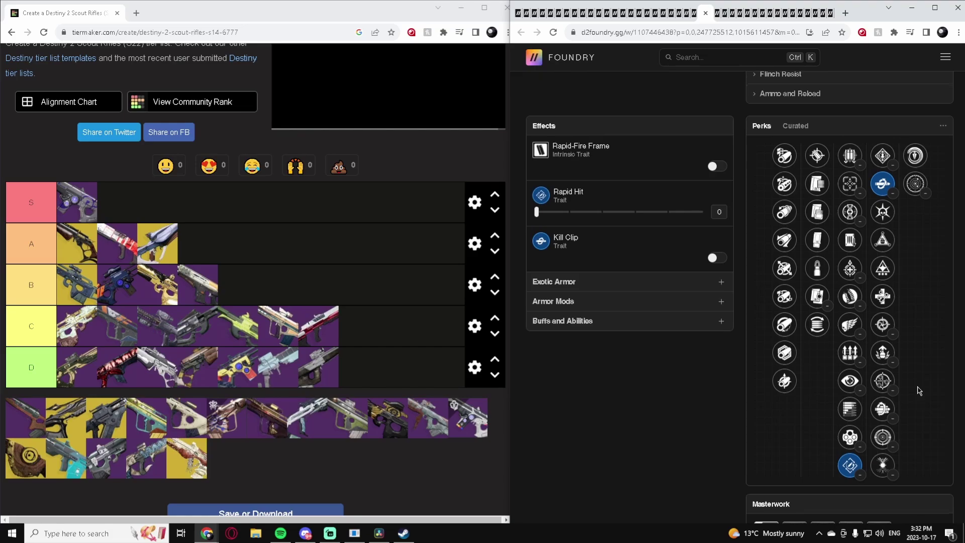
{"action": "scroll", "coordinate": [919, 390], "scroll_direction": "up", "scroll_amount": 1}
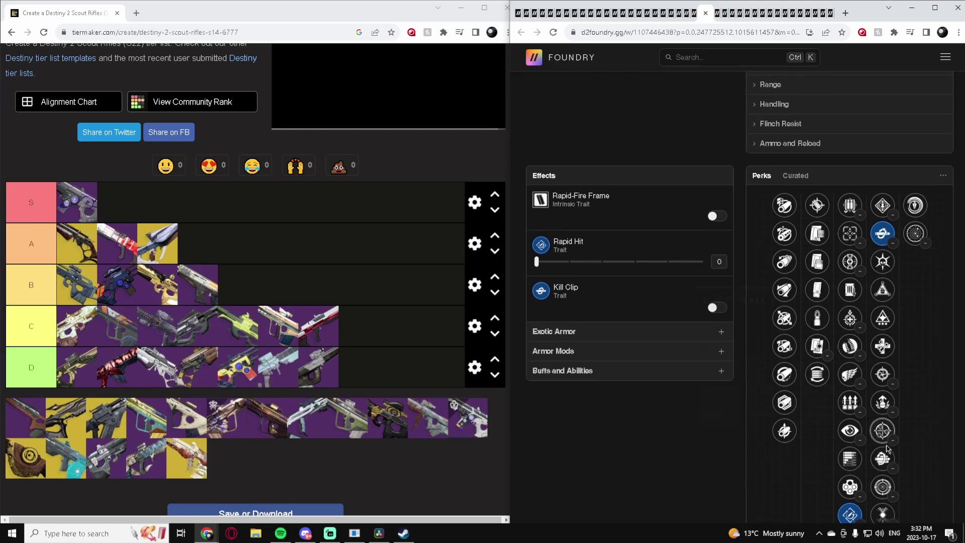
{"action": "left_click", "coordinate": [916, 235]}
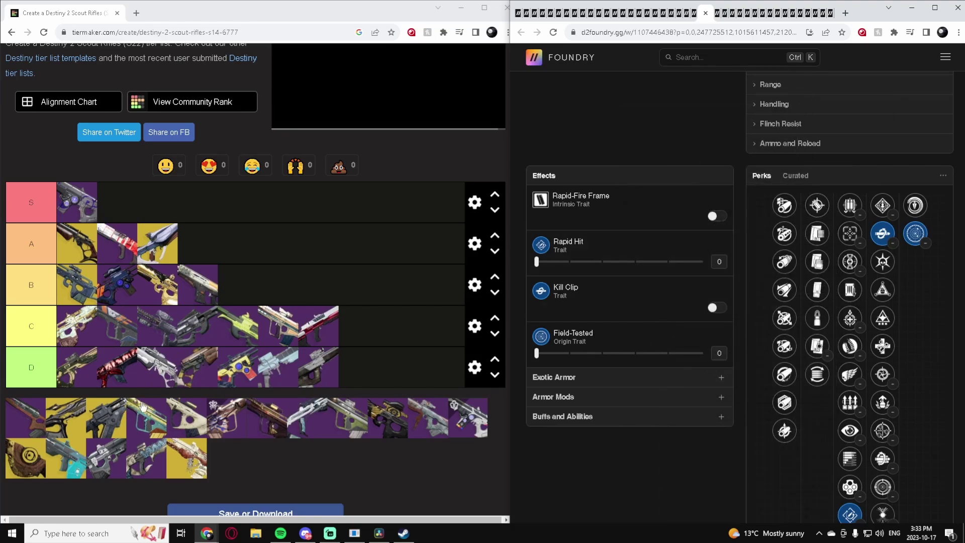
{"action": "mouse_move", "coordinate": [882, 235]}
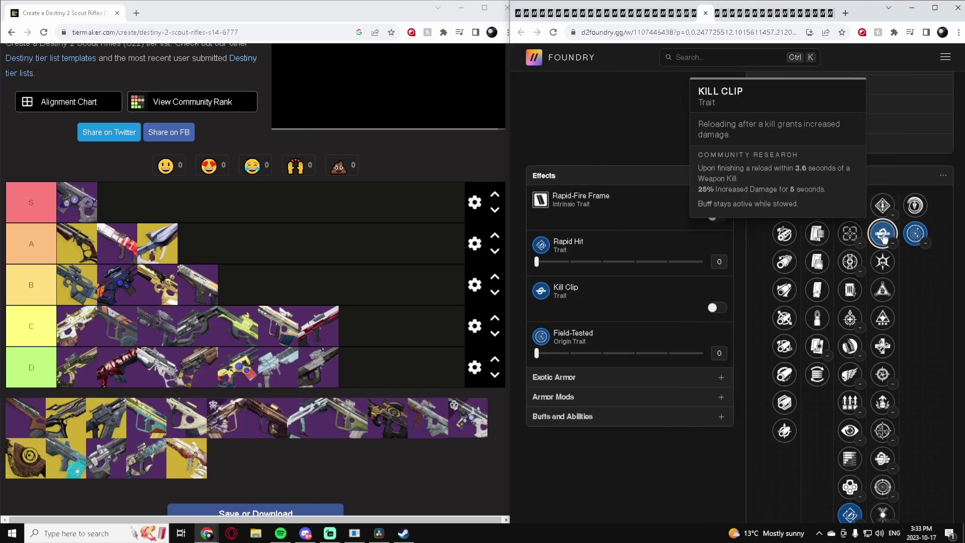
{"action": "scroll", "coordinate": [883, 235], "scroll_direction": "down", "scroll_amount": 1}
{"action": "scroll", "coordinate": [883, 265], "scroll_direction": "up", "scroll_amount": 1}
{"action": "scroll", "coordinate": [864, 352], "scroll_direction": "down", "scroll_amount": 1}
{"action": "mouse_move", "coordinate": [849, 470]}
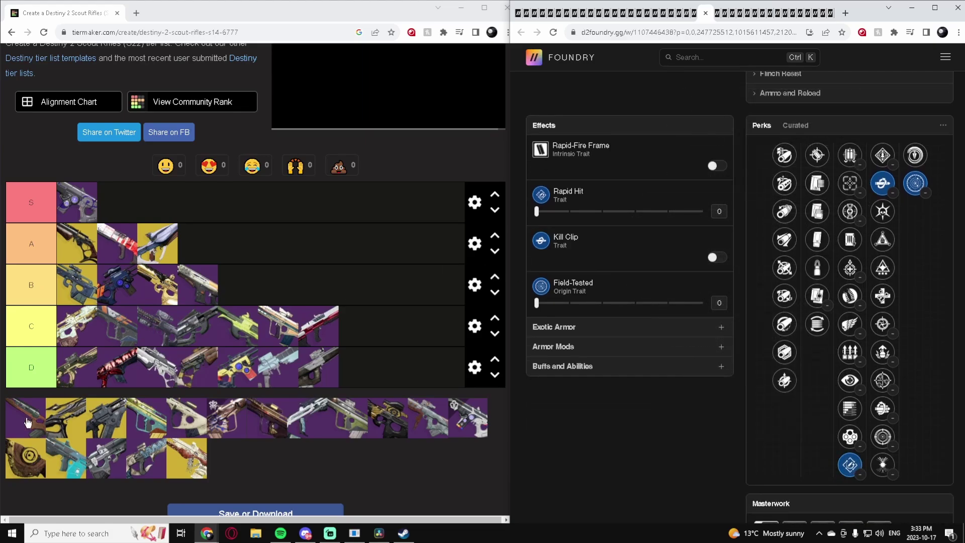
{"action": "left_click_drag", "start_coordinate": [26, 422], "coordinate": [76, 317]}
Open the Symmetry page, review its base stats and Revolution trait, and rank the rifle in tier B
{"action": "left_click", "coordinate": [737, 115]}
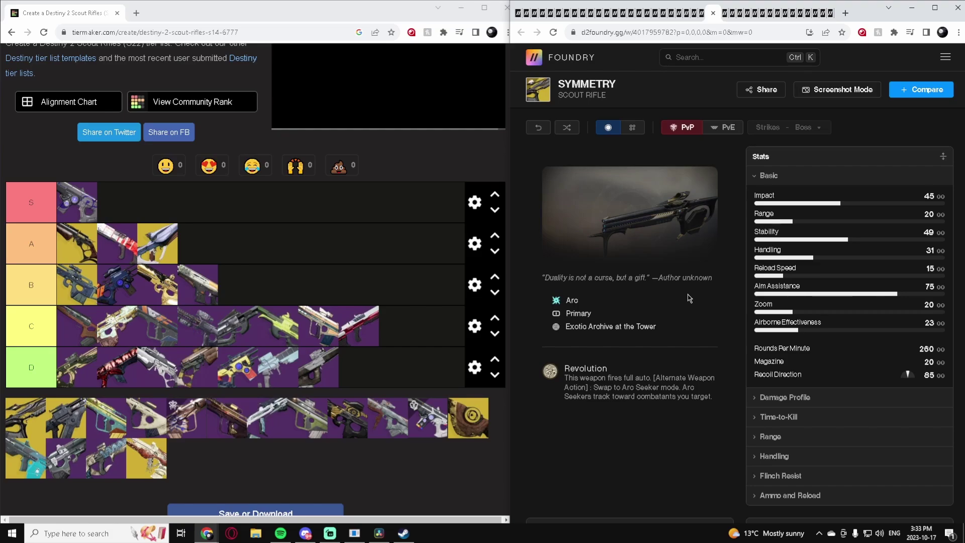
{"action": "scroll", "coordinate": [587, 288], "scroll_direction": "down", "scroll_amount": 1}
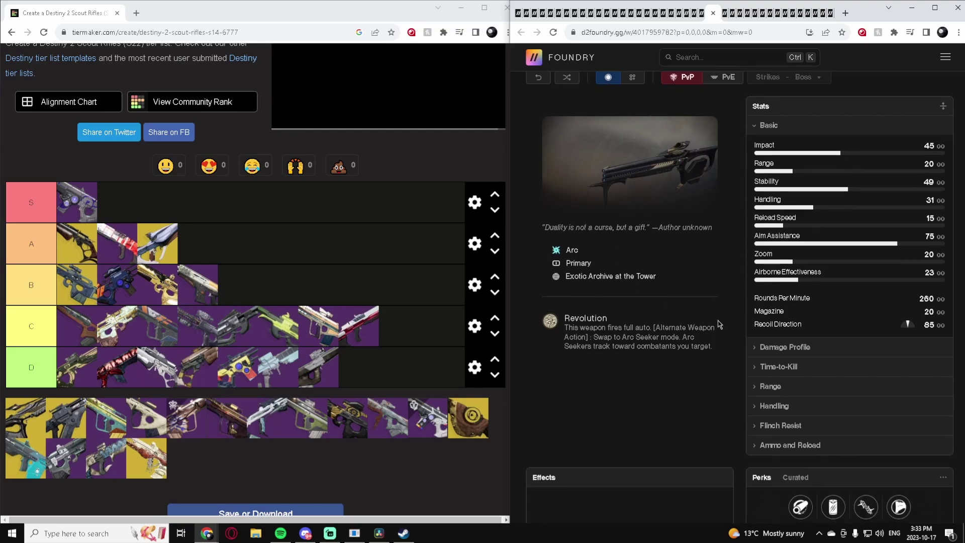
{"action": "left_click", "coordinate": [774, 352]}
{"action": "left_click", "coordinate": [778, 387]}
{"action": "left_click", "coordinate": [777, 387]}
{"action": "left_click_drag", "start_coordinate": [14, 423], "coordinate": [72, 282]}
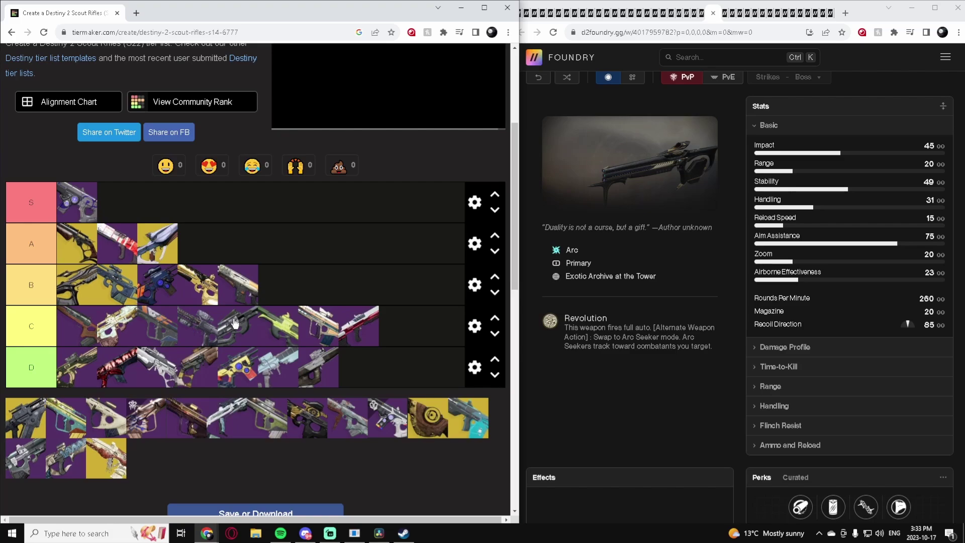
Open the Skyburner's Oath page, review its base stats and Slug Rifle trait, and rank the rifle in tier A
{"action": "left_click", "coordinate": [727, 15]}
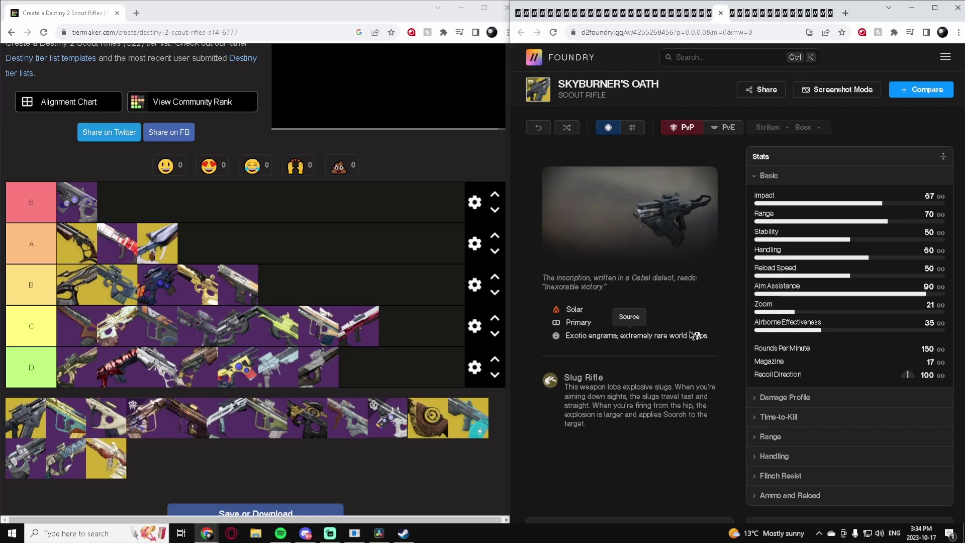
{"action": "scroll", "coordinate": [782, 333], "scroll_direction": "down", "scroll_amount": 4}
{"action": "scroll", "coordinate": [781, 333], "scroll_direction": "up", "scroll_amount": 4}
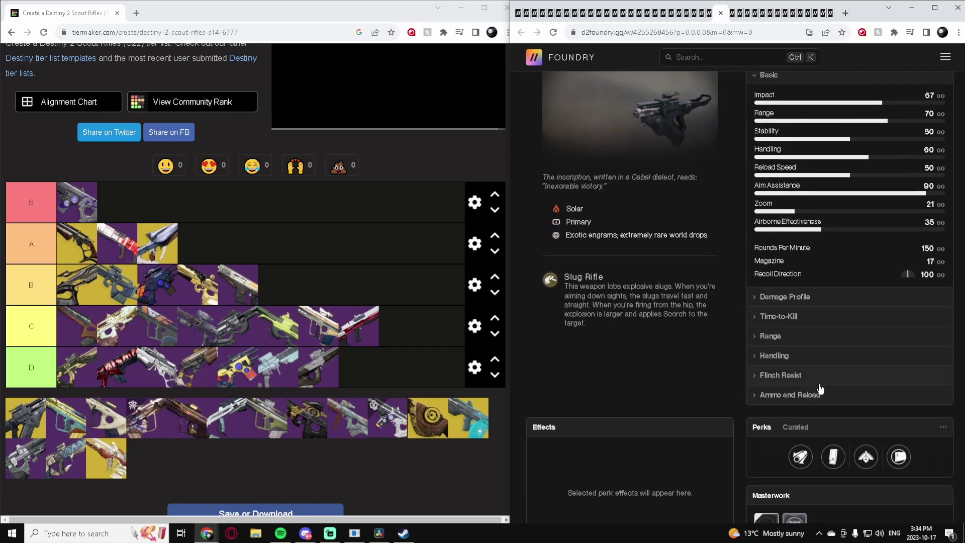
{"action": "mouse_move", "coordinate": [804, 374]}
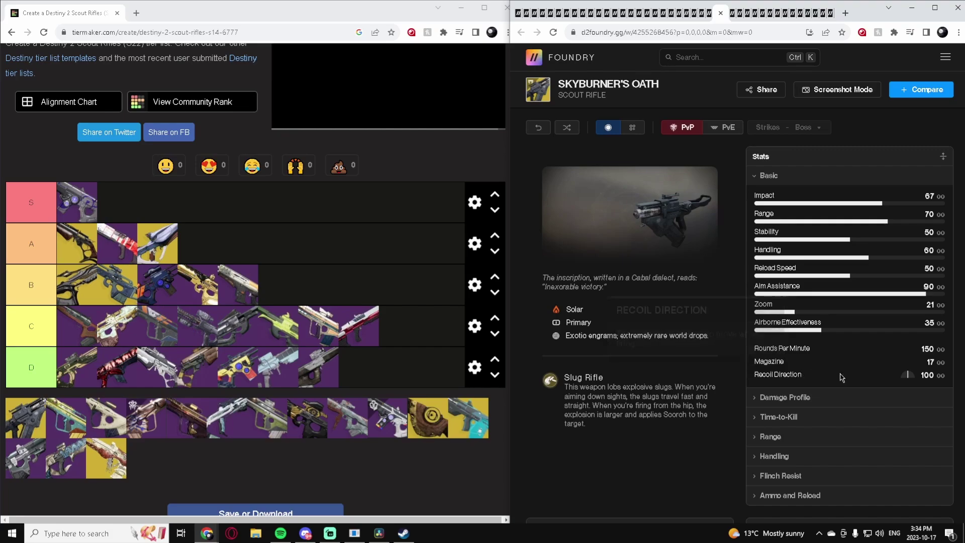
{"action": "left_click_drag", "start_coordinate": [38, 424], "coordinate": [198, 244]}
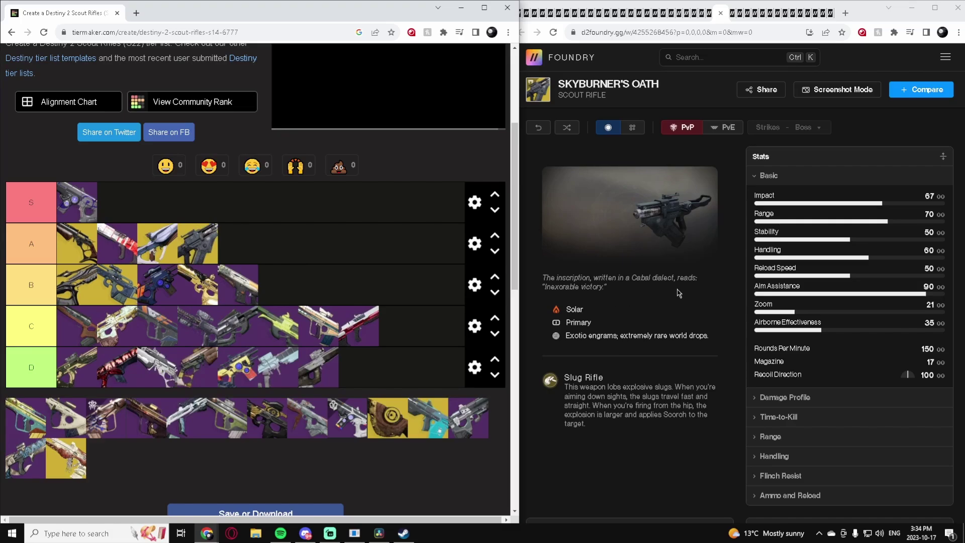
Open The Guiding Sight page and review its base stats and time-to-kill
{"action": "left_click", "coordinate": [692, 292]}
{"action": "key", "text": "alt+Left"}
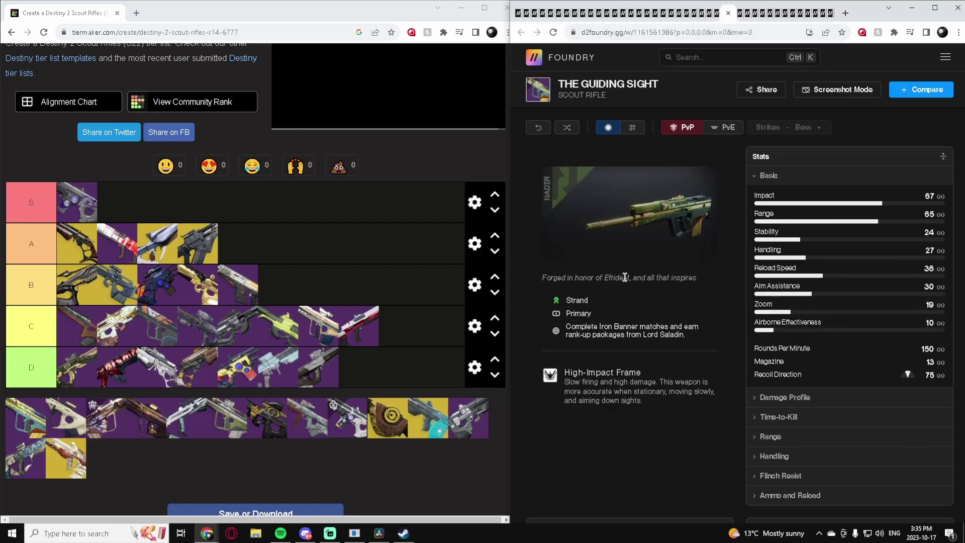
{"action": "scroll", "coordinate": [626, 279], "scroll_direction": "down", "scroll_amount": 1}
{"action": "scroll", "coordinate": [630, 280], "scroll_direction": "down", "scroll_amount": 2}
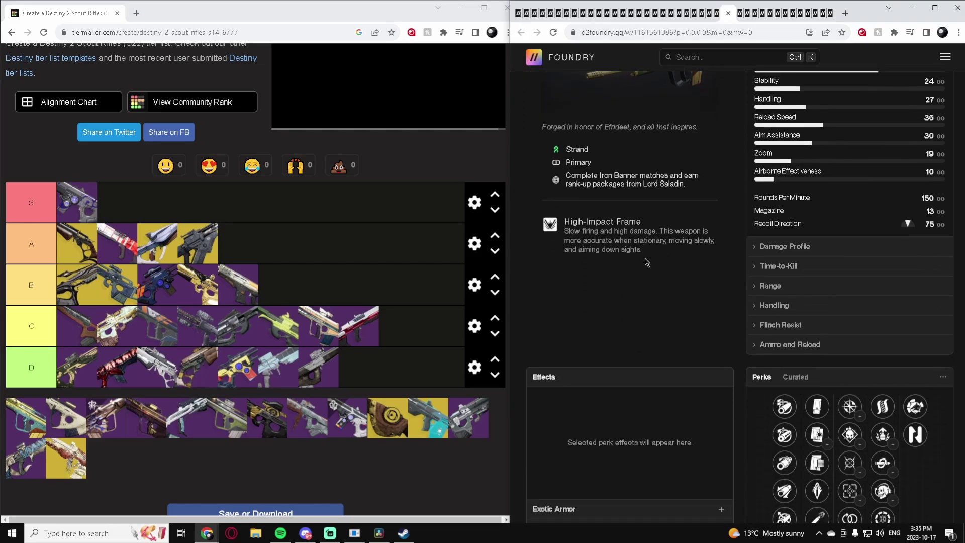
{"action": "left_click", "coordinate": [789, 268]}
{"action": "scroll", "coordinate": [784, 269], "scroll_direction": "down", "scroll_amount": 1}
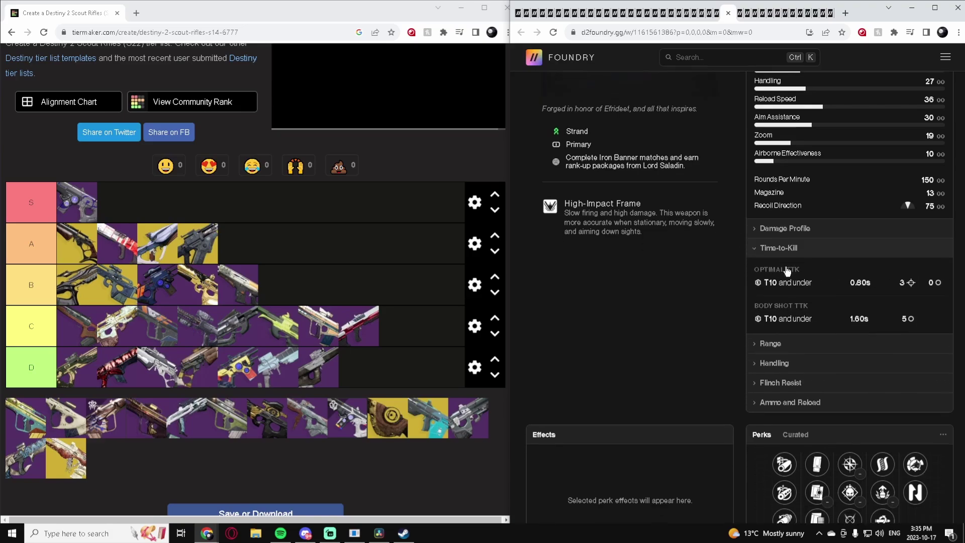
{"action": "scroll", "coordinate": [773, 281], "scroll_direction": "down", "scroll_amount": 4}
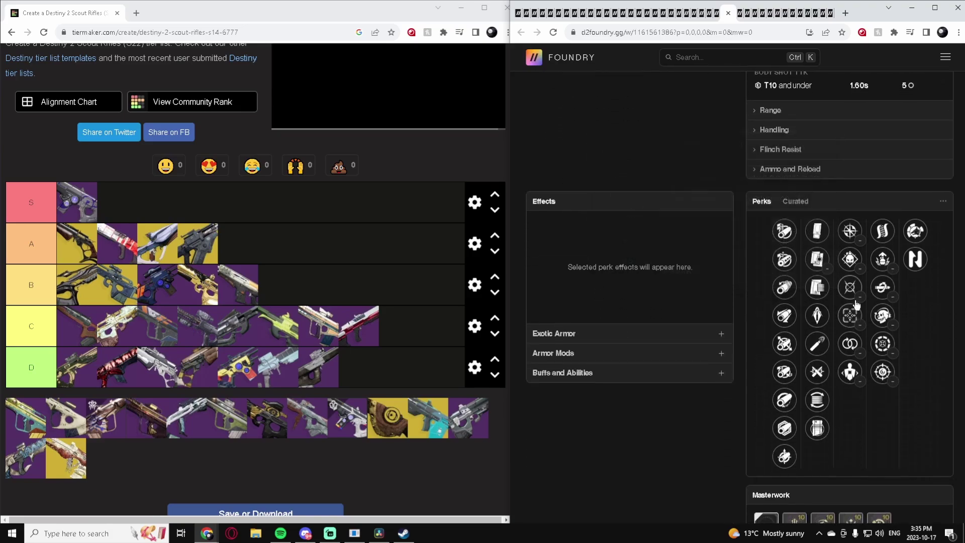
Select Perpetual Motion and Kill Clip on The Guiding Sight, and activate Kill Clip to check its effect on time-to-kill
{"action": "left_click", "coordinate": [850, 286]}
{"action": "left_click", "coordinate": [849, 344]}
{"action": "scroll", "coordinate": [904, 394], "scroll_direction": "up", "scroll_amount": 2}
{"action": "left_click", "coordinate": [882, 387]}
{"action": "left_click", "coordinate": [717, 390]}
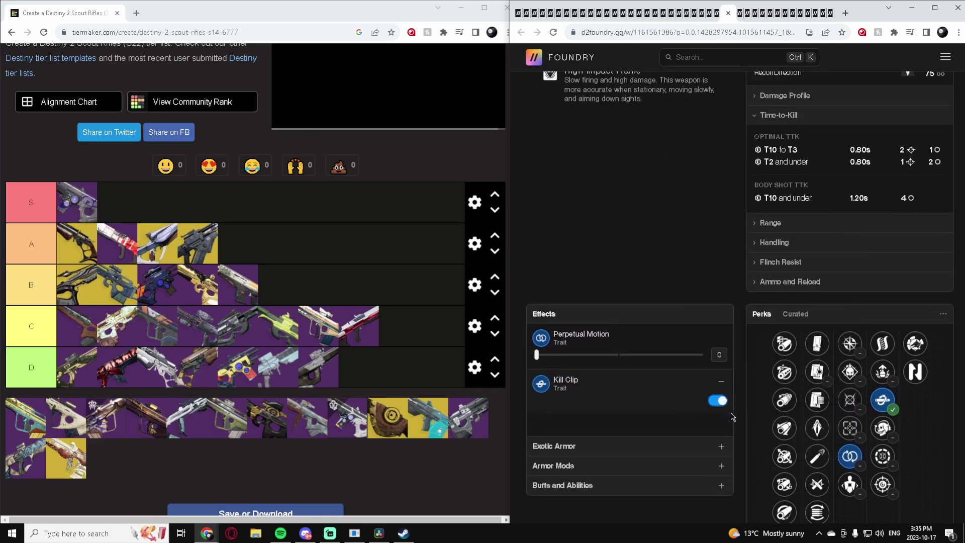
{"action": "scroll", "coordinate": [819, 397], "scroll_direction": "down", "scroll_amount": 1}
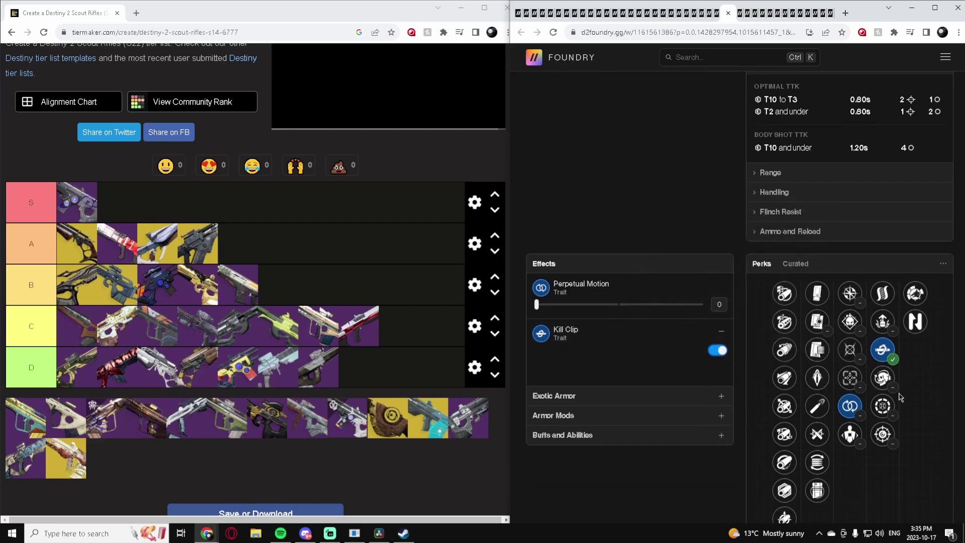
Replace Kill Clip with Cascade Point, compare its active and inactive effect, read the remaining traits, and rank The Guiding Sight in tier C
{"action": "left_click", "coordinate": [888, 406]}
{"action": "left_click", "coordinate": [719, 338]}
{"action": "left_click", "coordinate": [719, 339]}
{"action": "left_click", "coordinate": [720, 339]}
{"action": "left_click", "coordinate": [720, 338]}
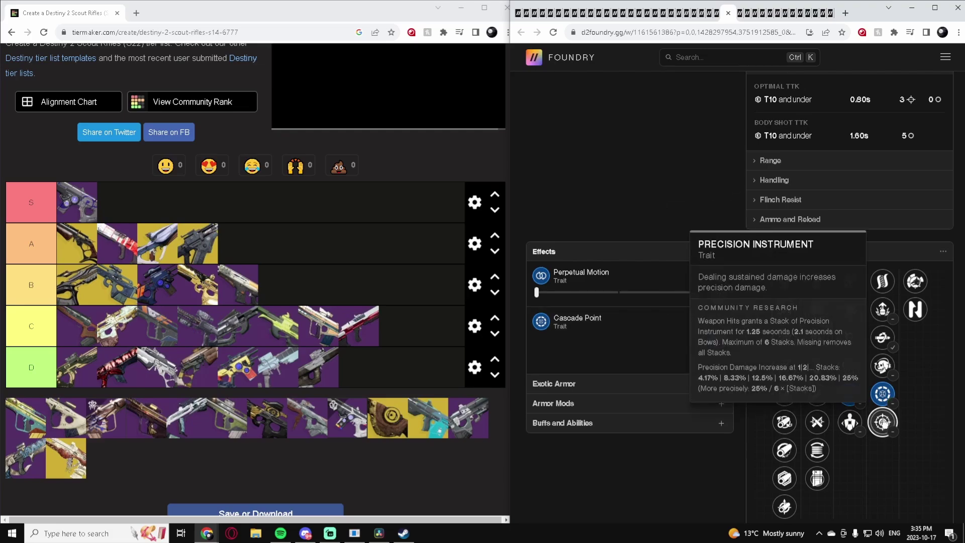
{"action": "mouse_move", "coordinate": [887, 306]}
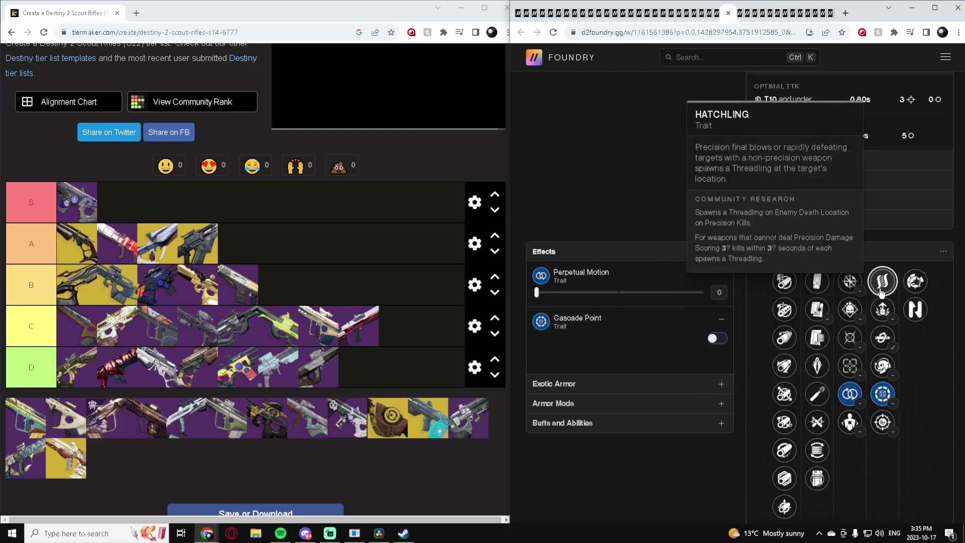
{"action": "mouse_move", "coordinate": [918, 303]}
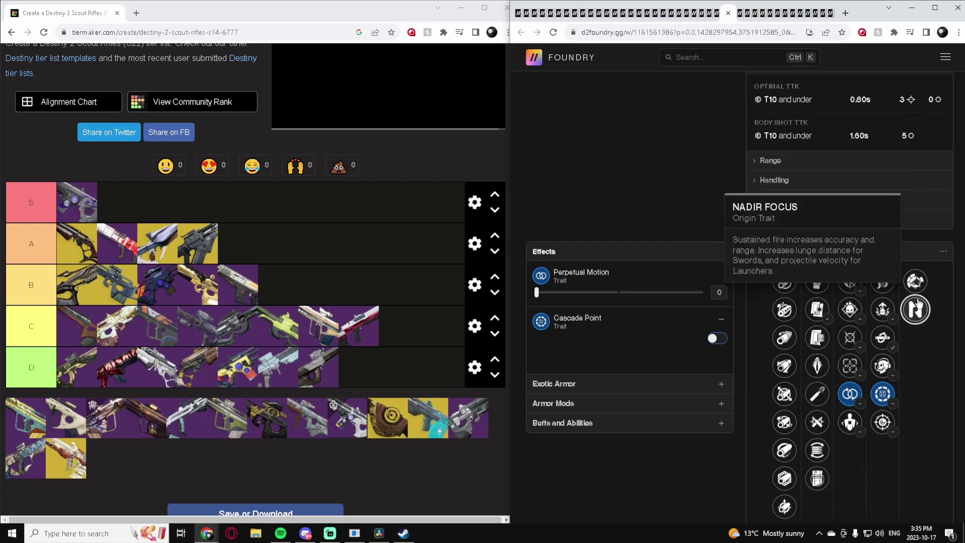
{"action": "left_click", "coordinate": [28, 416]}
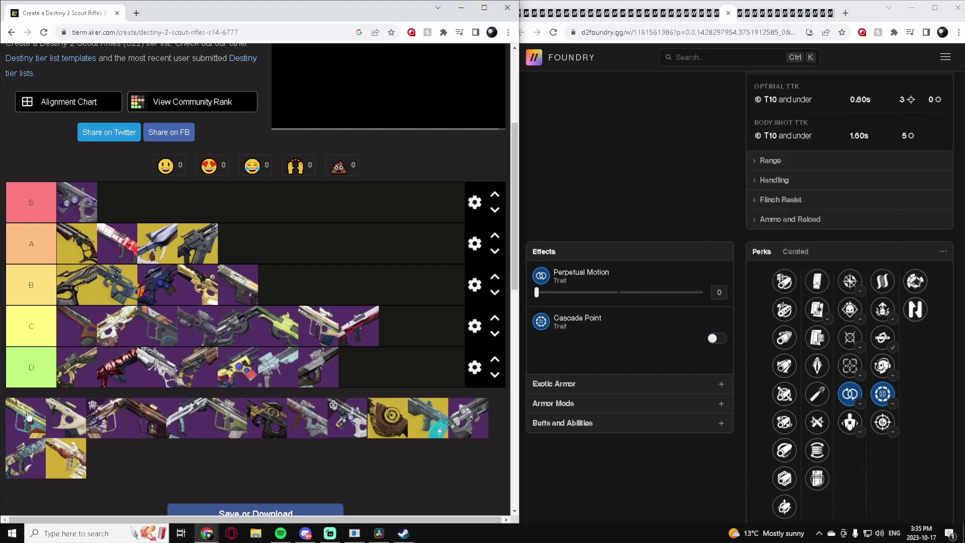
{"action": "left_click_drag", "start_coordinate": [29, 416], "coordinate": [81, 326]}
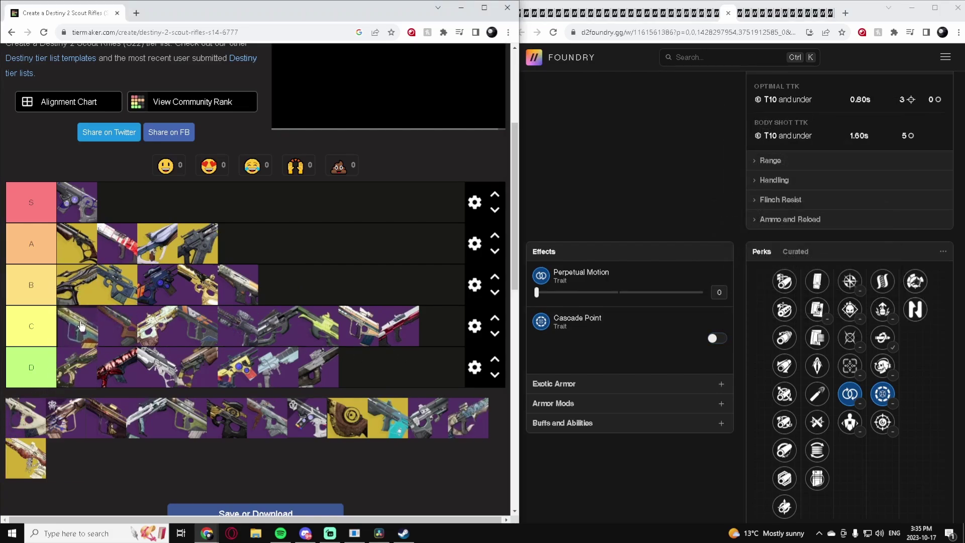
Open the Transfiguration page, review its base stats, and select the Keep Away and Explosive Payload traits
{"action": "left_click", "coordinate": [667, 94]}
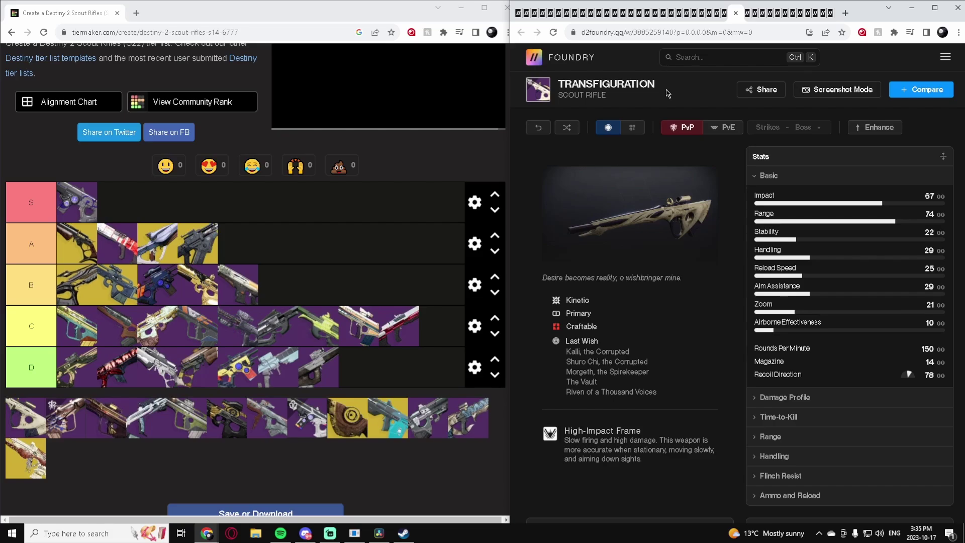
{"action": "scroll", "coordinate": [722, 251], "scroll_direction": "down", "scroll_amount": 4}
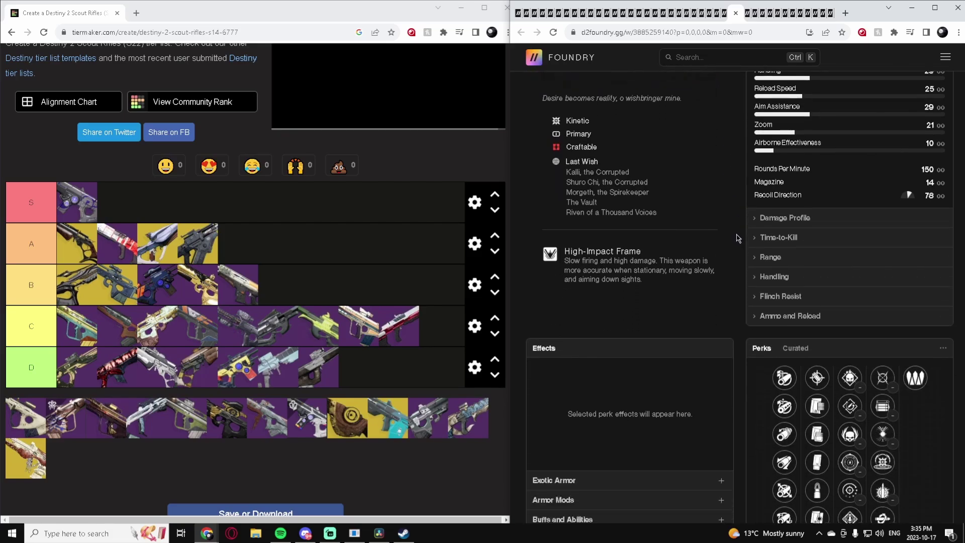
{"action": "scroll", "coordinate": [737, 216], "scroll_direction": "down", "scroll_amount": 2}
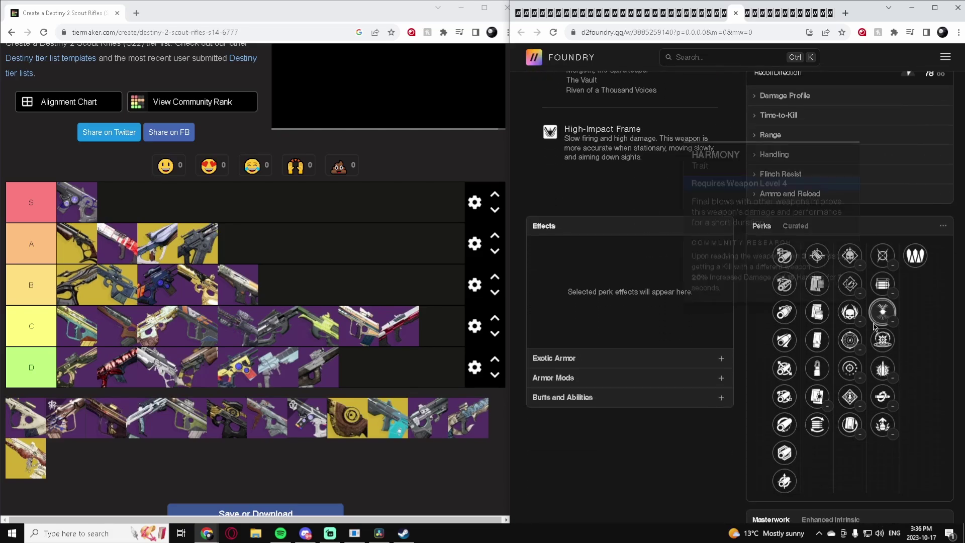
{"action": "left_click", "coordinate": [849, 340]}
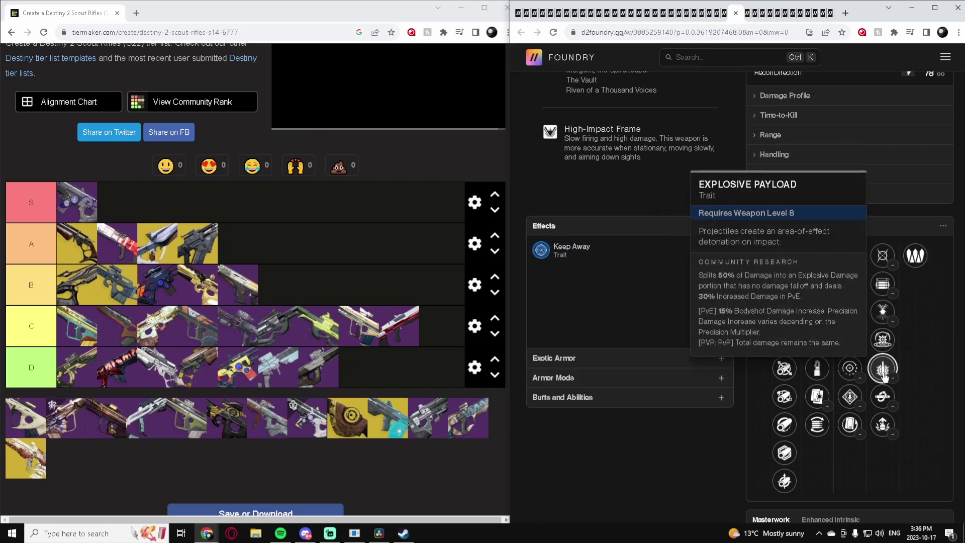
{"action": "left_click", "coordinate": [883, 372]}
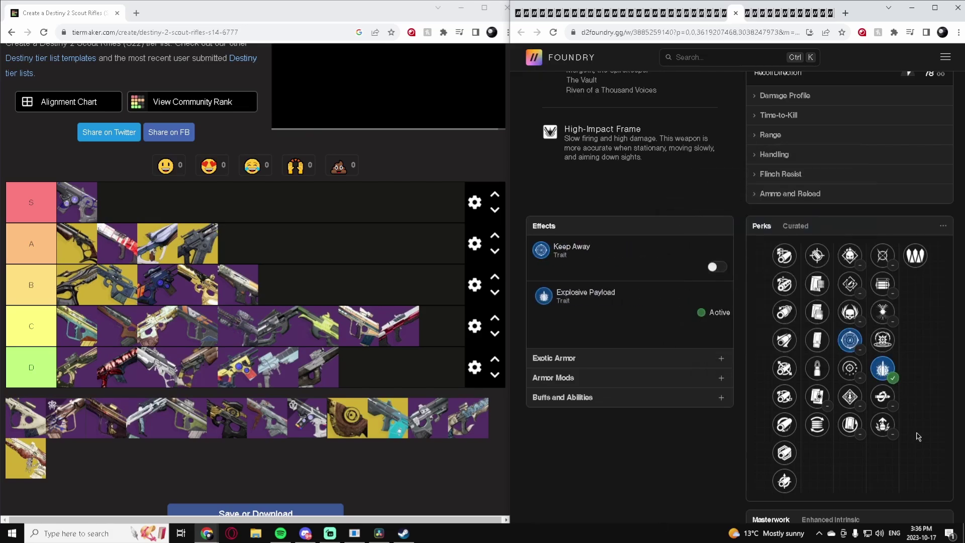
Select Rampage and Kill Clip on Transfiguration, activate Kill Clip with one Rampage stack, and check the resulting time-to-kill
{"action": "left_click", "coordinate": [883, 256]}
{"action": "left_click", "coordinate": [850, 397]}
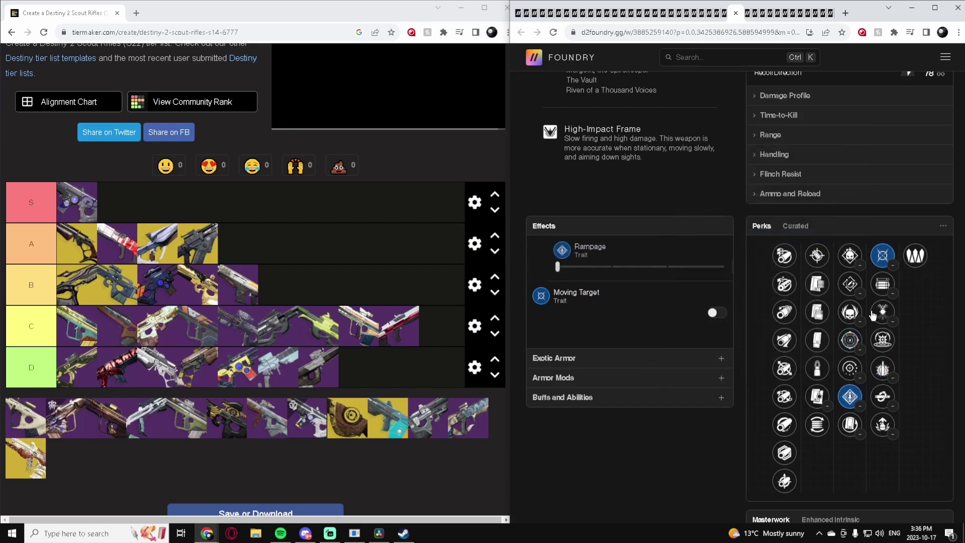
{"action": "left_click", "coordinate": [883, 397]}
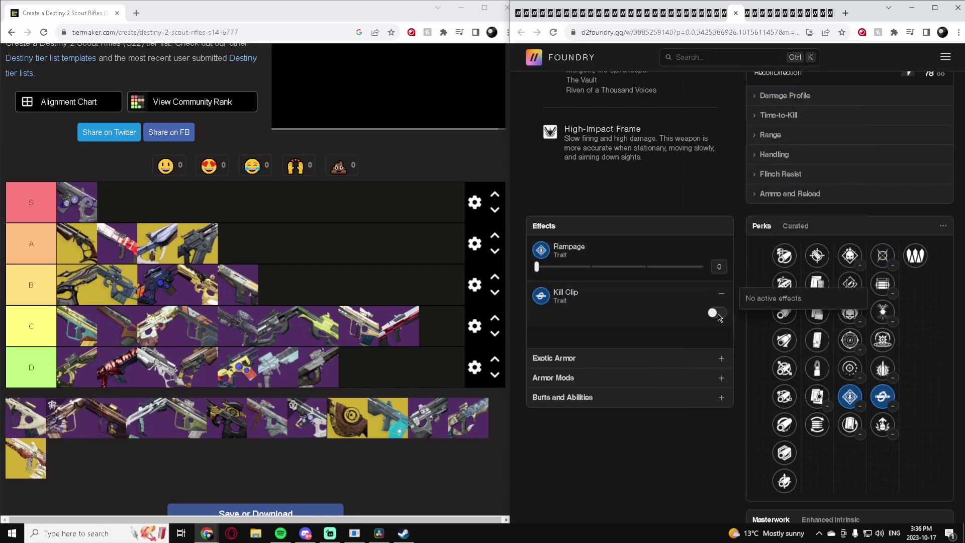
{"action": "left_click", "coordinate": [715, 313]}
{"action": "left_click", "coordinate": [591, 266]}
{"action": "scroll", "coordinate": [794, 225], "scroll_direction": "up", "scroll_amount": 2}
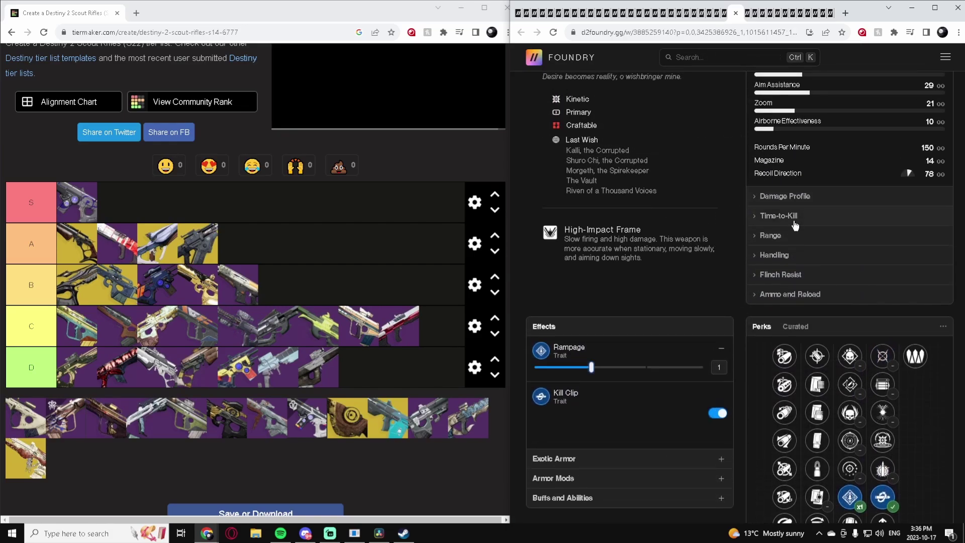
{"action": "left_click", "coordinate": [793, 221]}
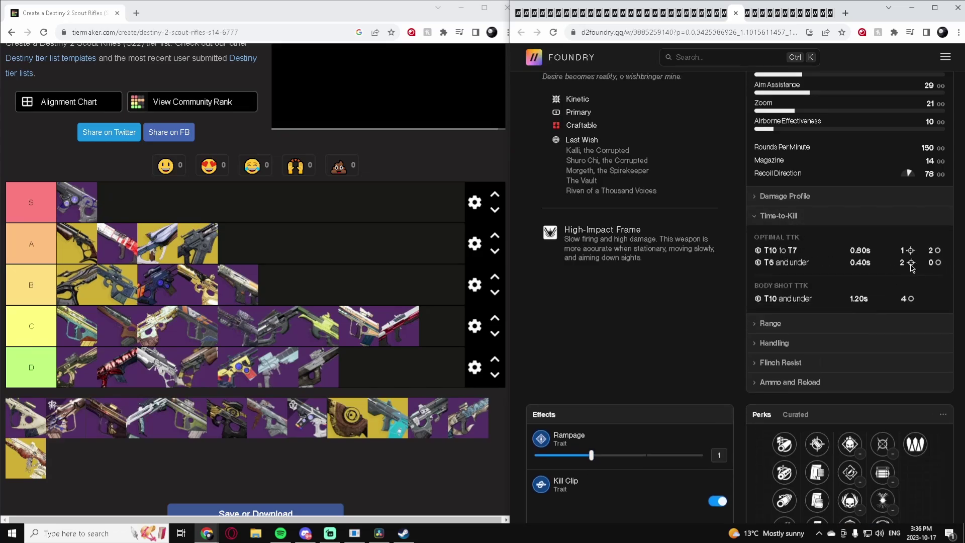
{"action": "scroll", "coordinate": [914, 279], "scroll_direction": "down", "scroll_amount": 1}
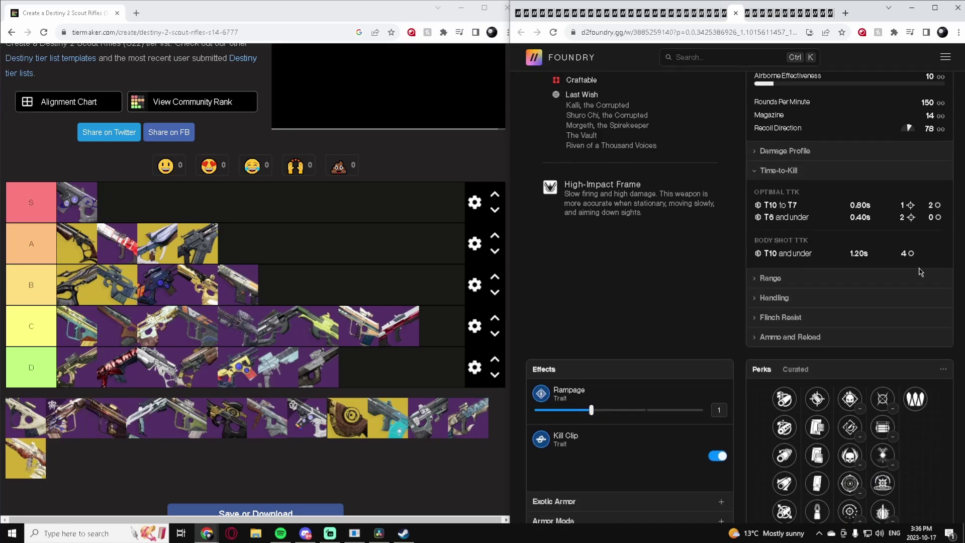
{"action": "scroll", "coordinate": [586, 443], "scroll_direction": "down", "scroll_amount": 1}
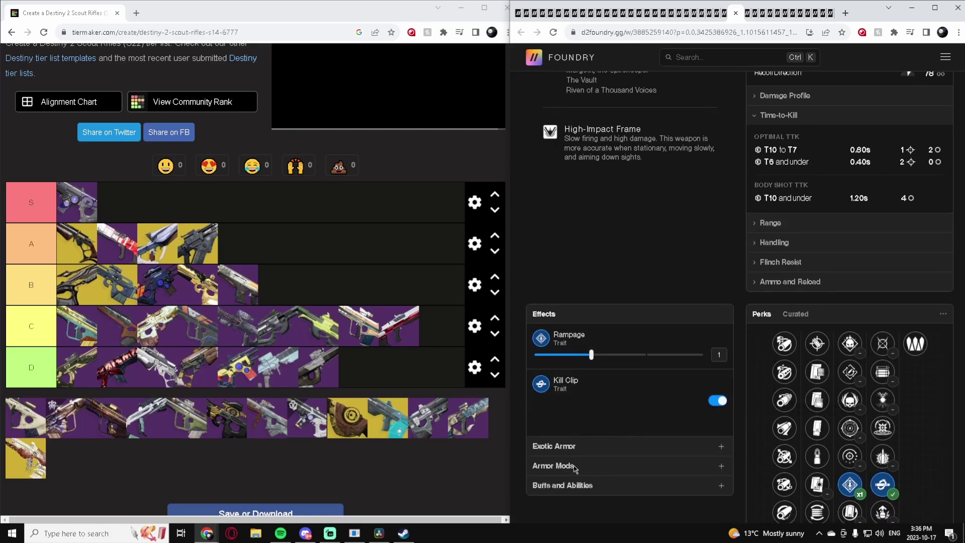
Add the Weapon Surge armor mod to Transfiguration, set it to 2, and check its effect on time-to-kill
{"action": "left_click", "coordinate": [721, 466]}
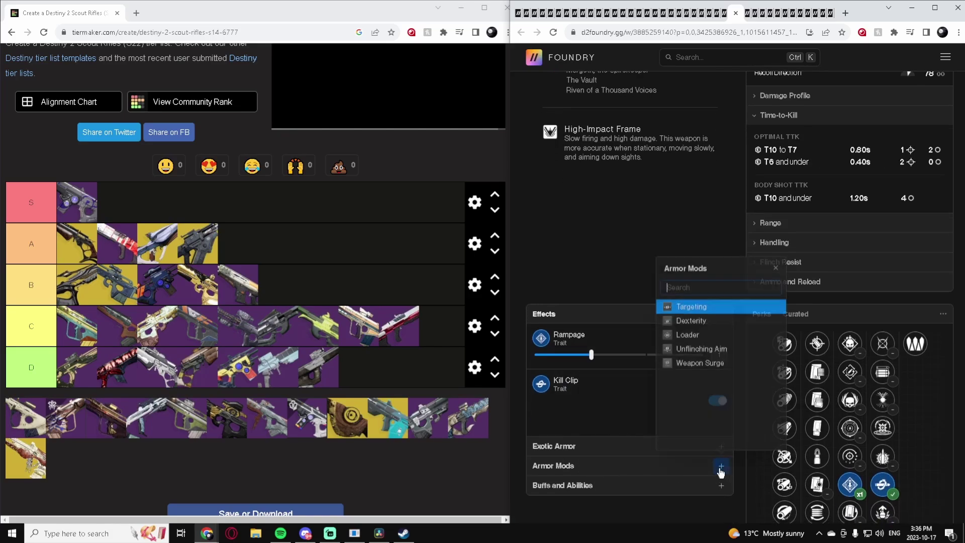
{"action": "left_click", "coordinate": [704, 364]}
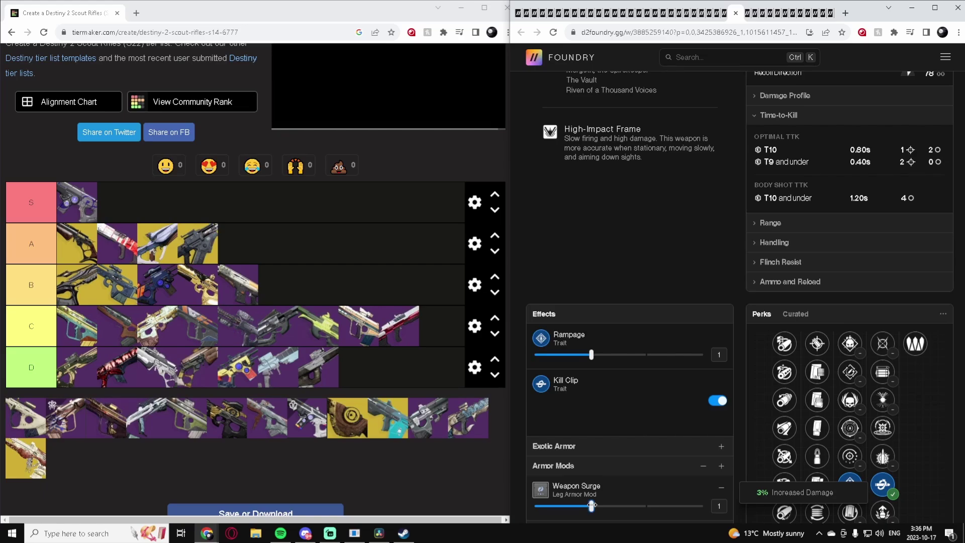
{"action": "left_click_drag", "start_coordinate": [615, 509], "coordinate": [648, 510]}
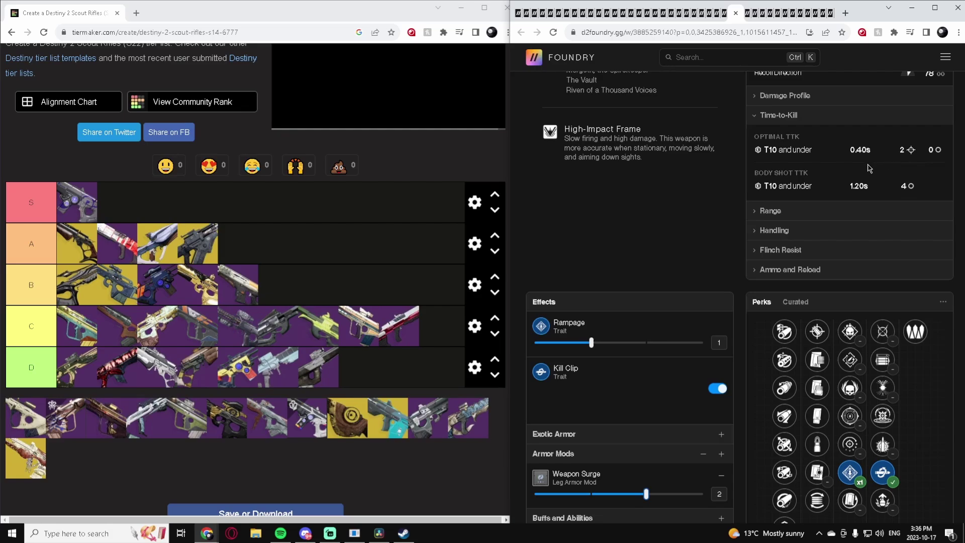
{"action": "scroll", "coordinate": [755, 287], "scroll_direction": "up", "scroll_amount": 6}
{"action": "scroll", "coordinate": [762, 395], "scroll_direction": "down", "scroll_amount": 3}
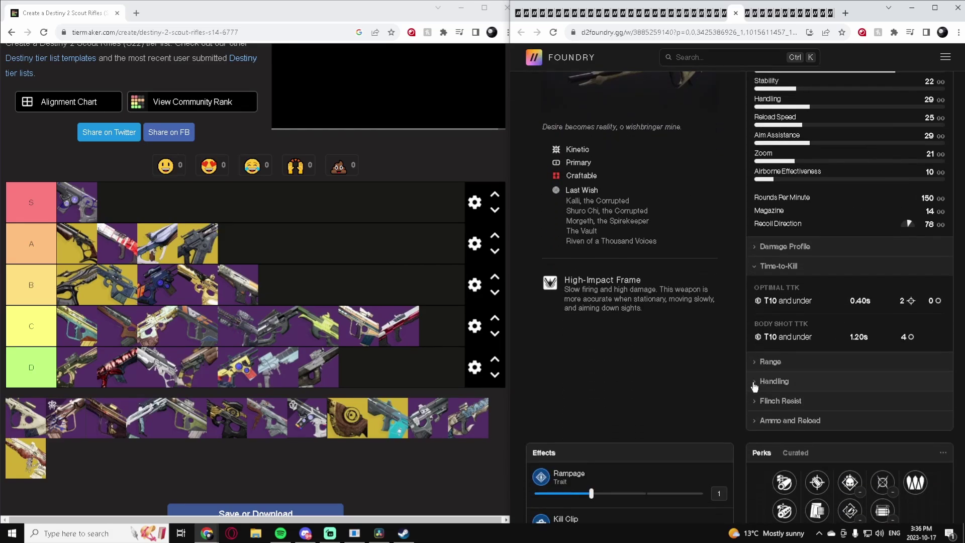
{"action": "scroll", "coordinate": [754, 386], "scroll_direction": "down", "scroll_amount": 2}
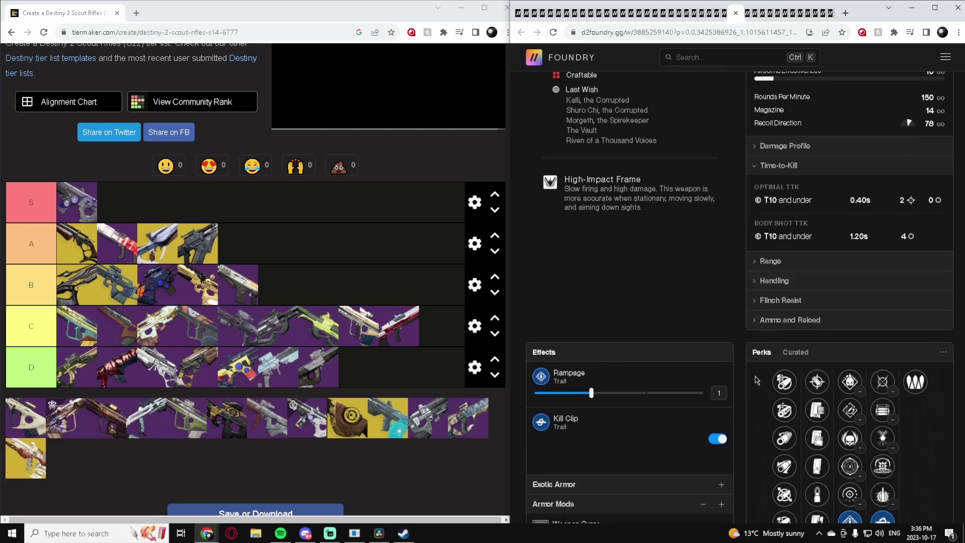
{"action": "scroll", "coordinate": [757, 379], "scroll_direction": "down", "scroll_amount": 2}
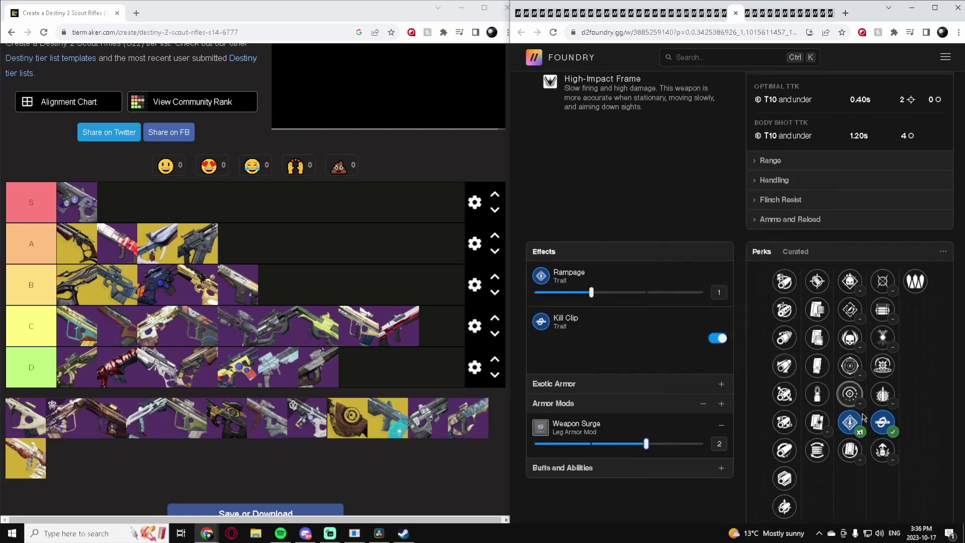
Select Keep Away on Transfiguration, try Explosive Payload before switching to Moving Target, and rank the rifle in tier B
{"action": "mouse_move", "coordinate": [860, 427]}
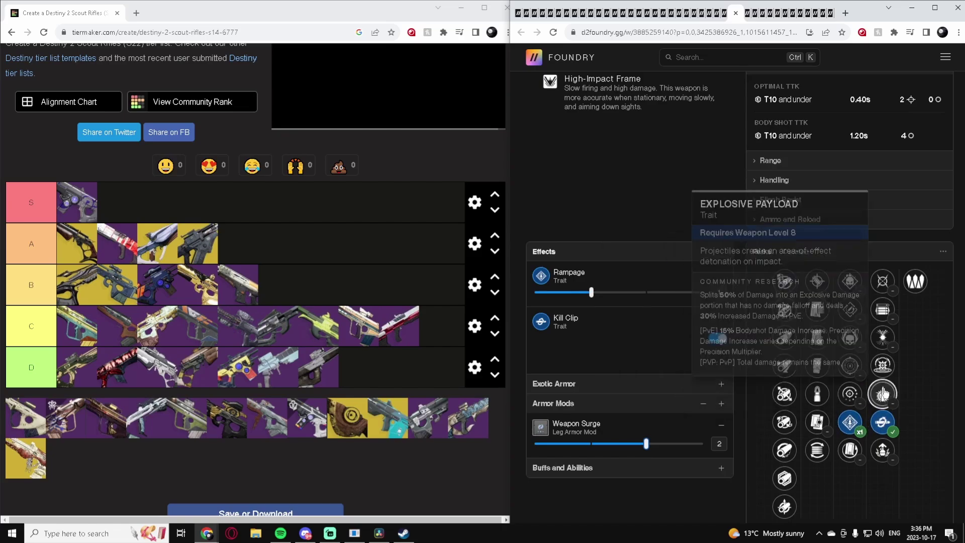
{"action": "mouse_move", "coordinate": [850, 365]}
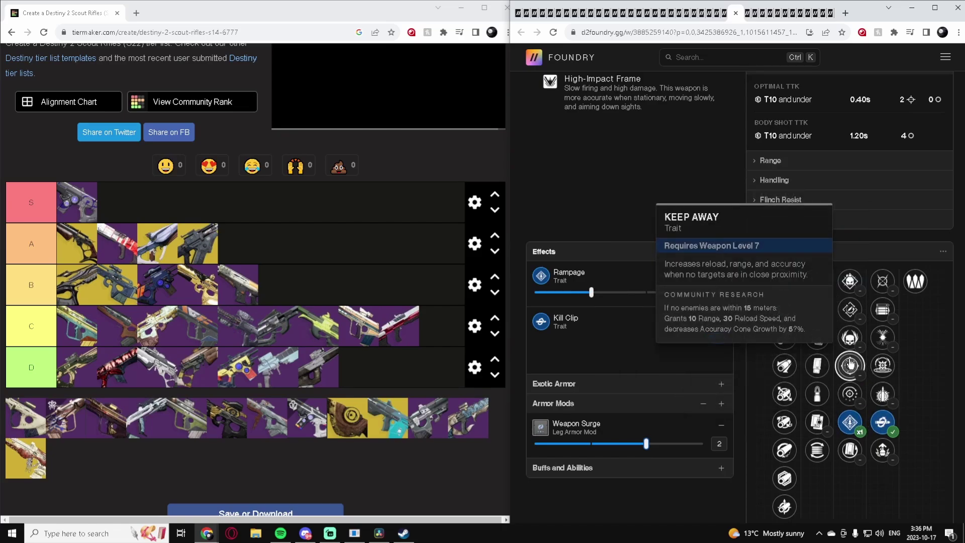
{"action": "left_click", "coordinate": [849, 365]}
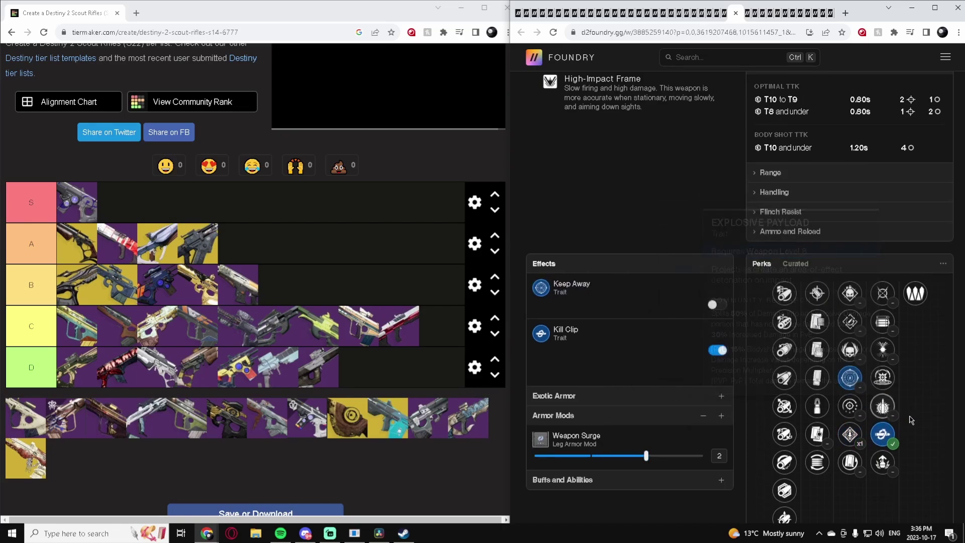
{"action": "left_click", "coordinate": [882, 405]}
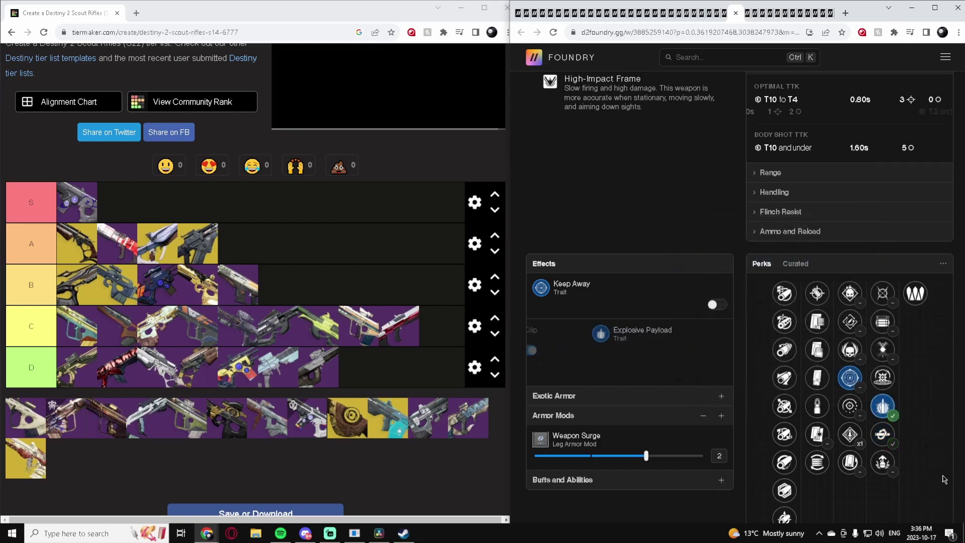
{"action": "left_click", "coordinate": [892, 300]}
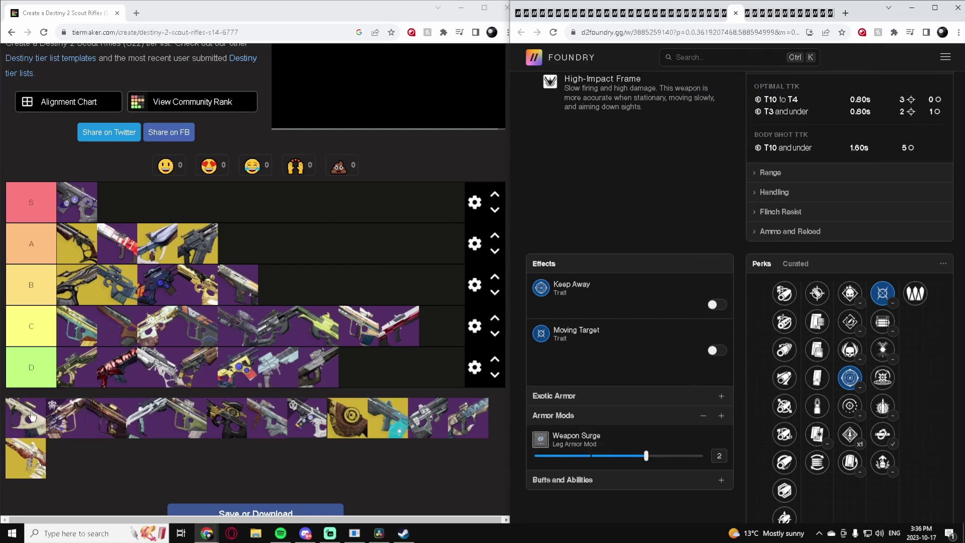
{"action": "left_click_drag", "start_coordinate": [25, 425], "coordinate": [76, 284]}
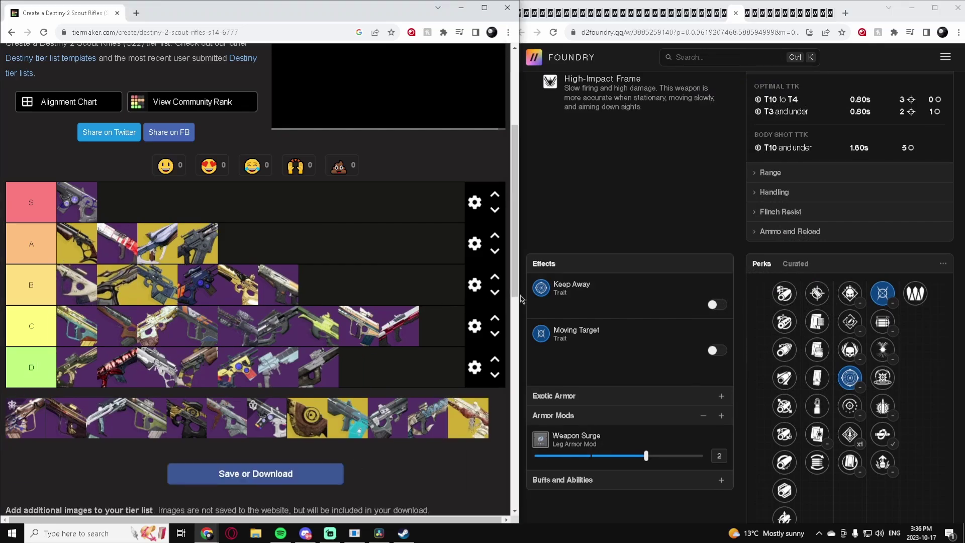
{"action": "scroll", "coordinate": [814, 315], "scroll_direction": "up", "scroll_amount": 1}
{"action": "scroll", "coordinate": [822, 318], "scroll_direction": "up", "scroll_amount": 4}
{"action": "scroll", "coordinate": [822, 316], "scroll_direction": "down", "scroll_amount": 5}
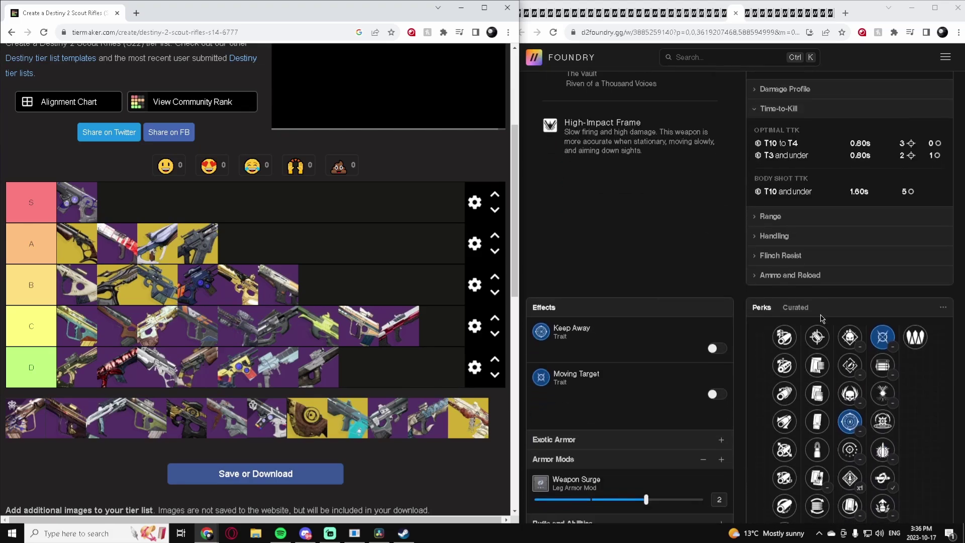
{"action": "scroll", "coordinate": [821, 307], "scroll_direction": "up", "scroll_amount": 5}
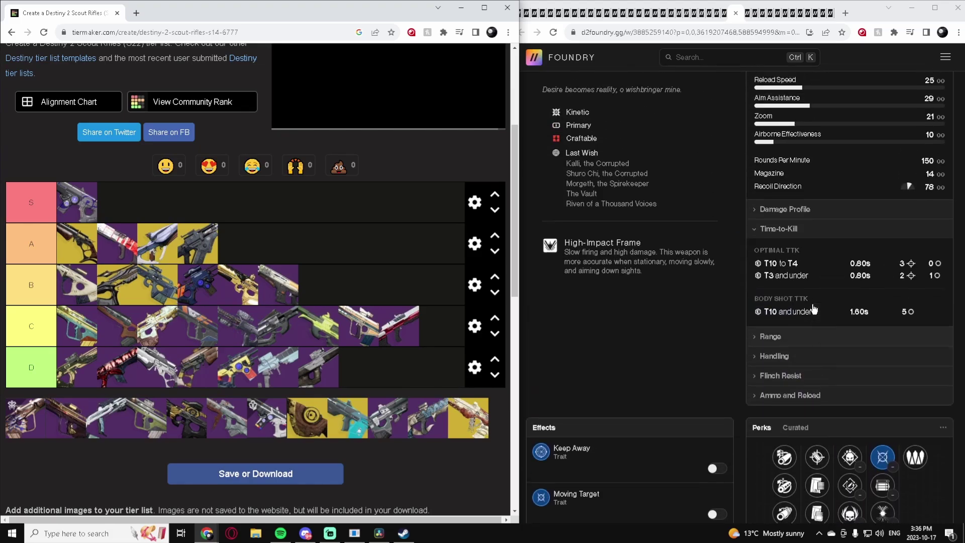
Open the Tarnished Mettle page, review its base stats, and select Moving Target and Explosive Payload
{"action": "key", "text": "alt+Left"}
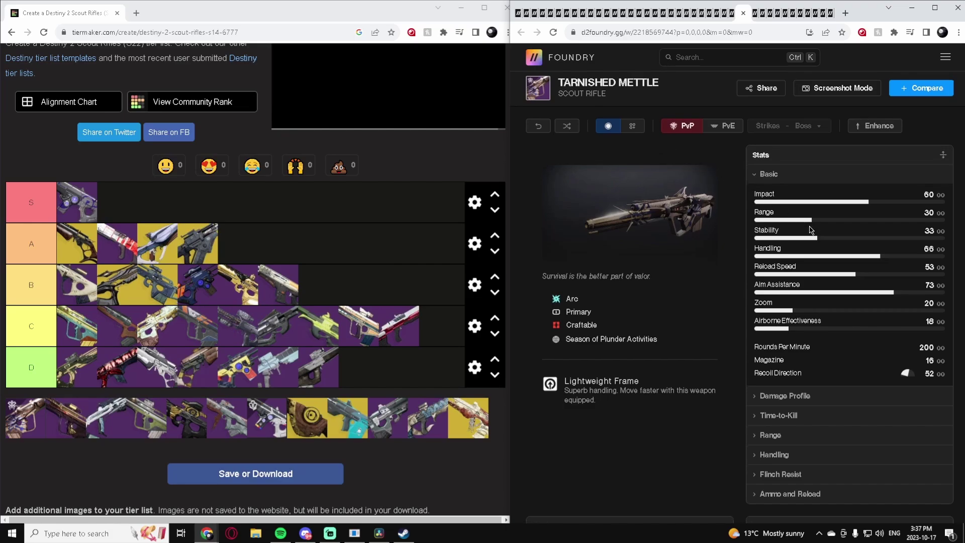
{"action": "scroll", "coordinate": [811, 230], "scroll_direction": "down", "scroll_amount": 5}
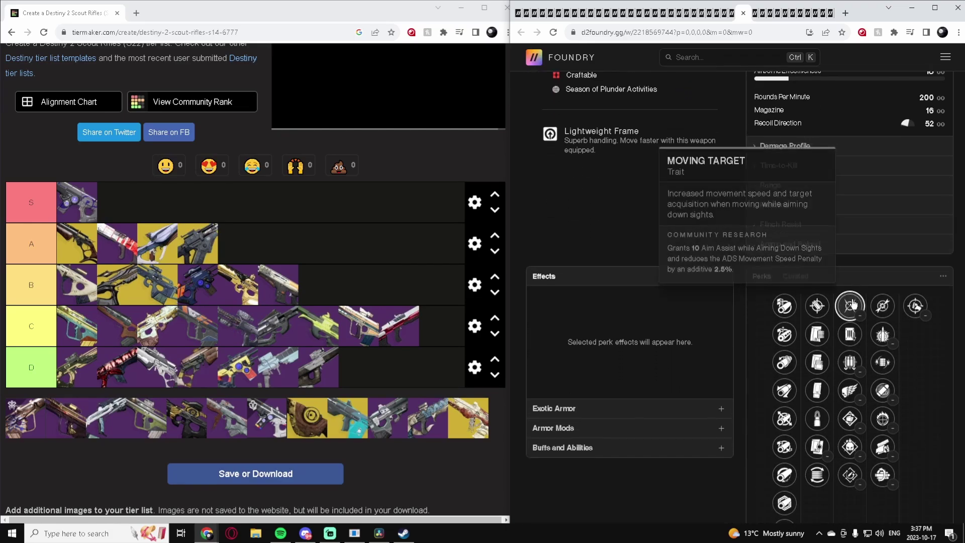
{"action": "left_click", "coordinate": [850, 304]}
{"action": "left_click", "coordinate": [883, 334]}
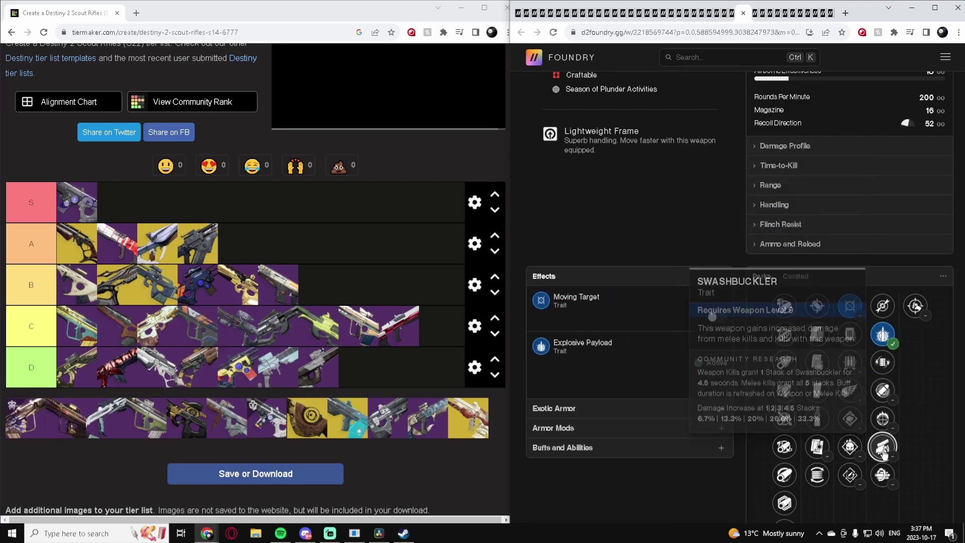
Replace Moving Target with Rapid Hit, select the Right Hook origin trait, and rank Tarnished Mettle in tier B
{"action": "mouse_move", "coordinate": [849, 312]}
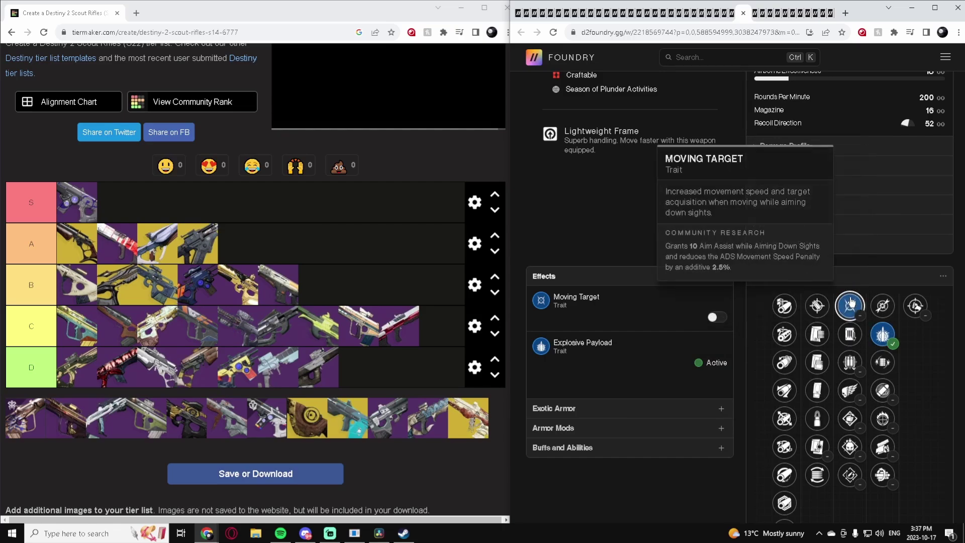
{"action": "left_click", "coordinate": [849, 474]}
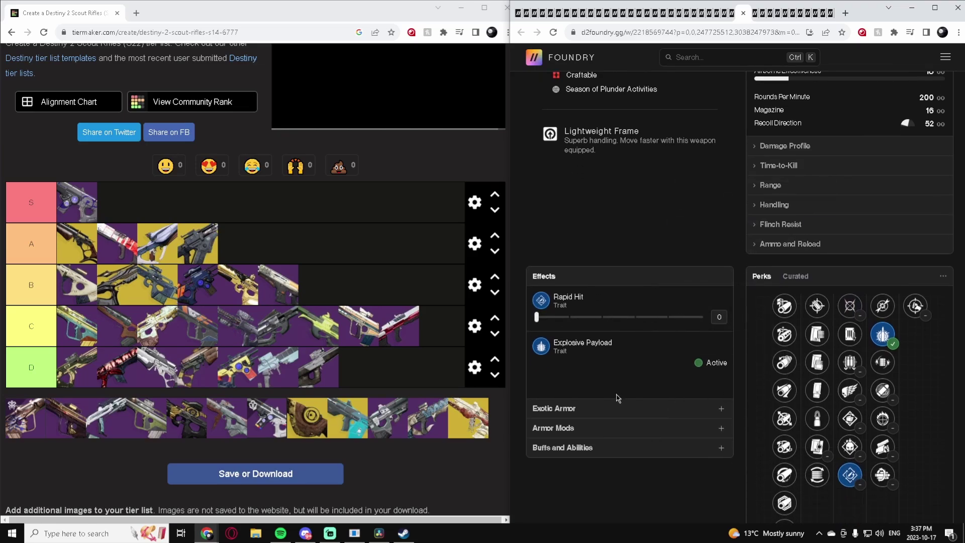
{"action": "left_click", "coordinate": [916, 306]}
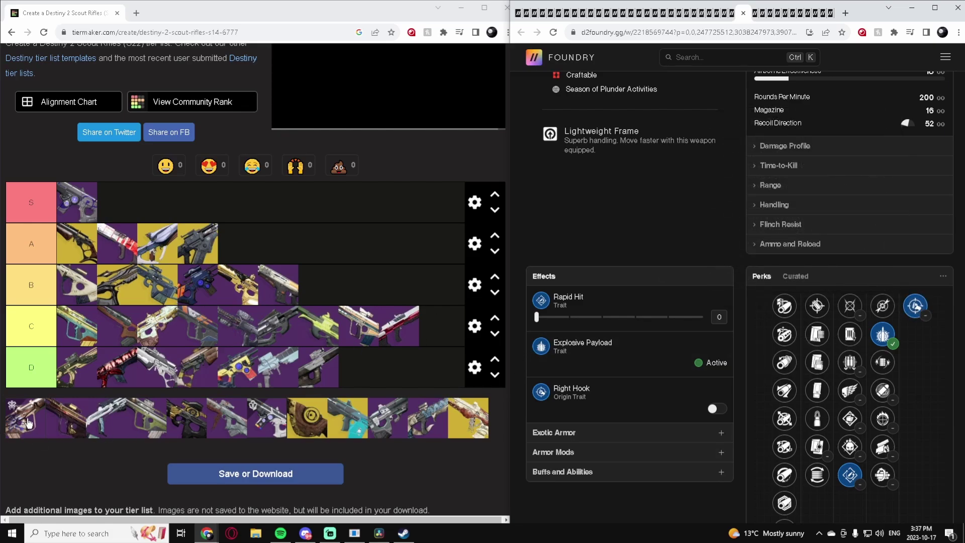
{"action": "left_click_drag", "start_coordinate": [28, 424], "coordinate": [330, 294]}
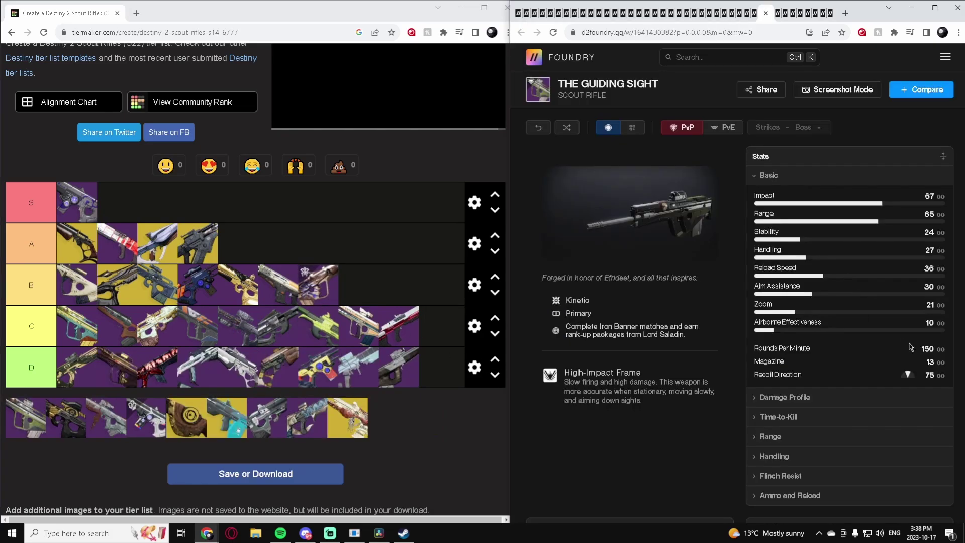
Select Slideshot and the trait above Iron Gaze on the Iron Banner rifle The Guiding Sight, and review the changes to its stats
{"action": "scroll", "coordinate": [910, 347], "scroll_direction": "down", "scroll_amount": 5}
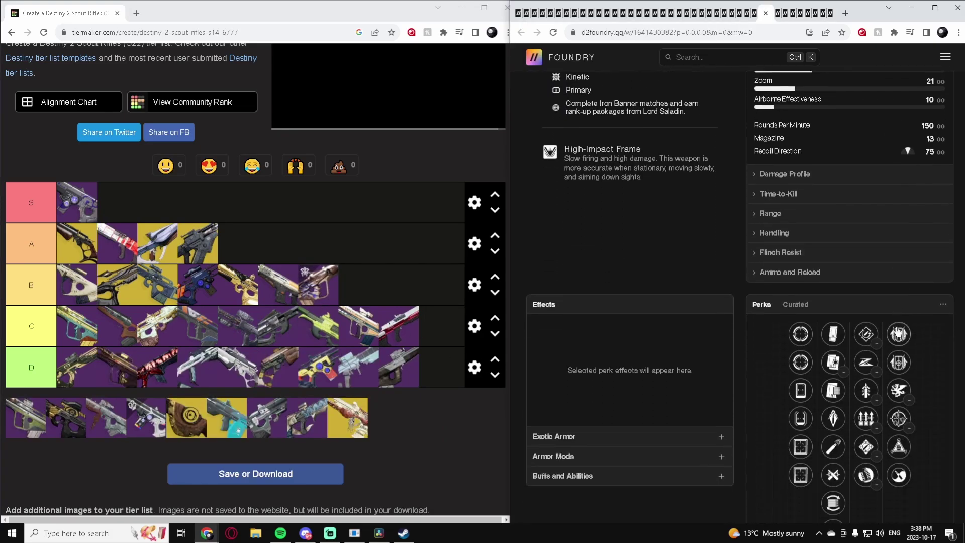
{"action": "left_click", "coordinate": [865, 333]}
{"action": "mouse_move", "coordinate": [901, 337]}
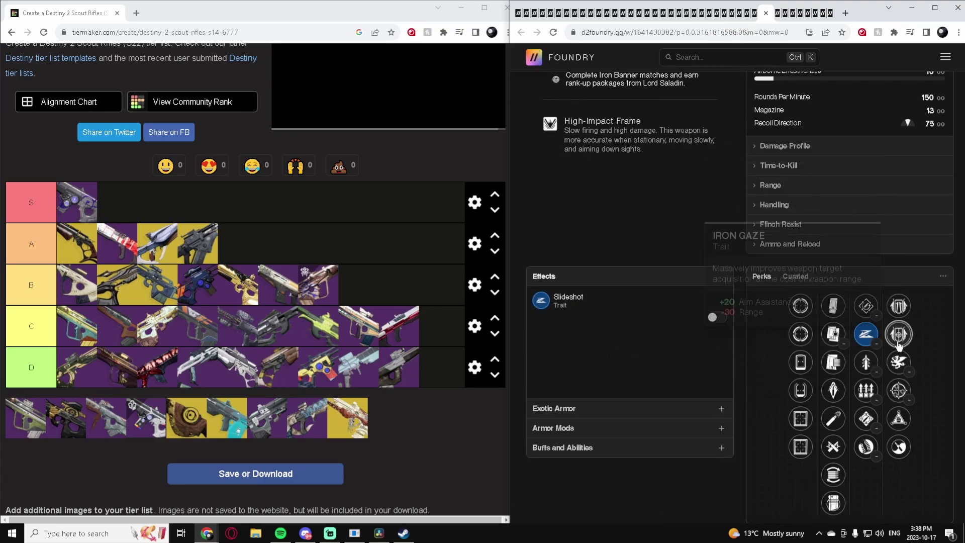
{"action": "left_click", "coordinate": [899, 306]}
{"action": "scroll", "coordinate": [839, 327], "scroll_direction": "up", "scroll_amount": 4}
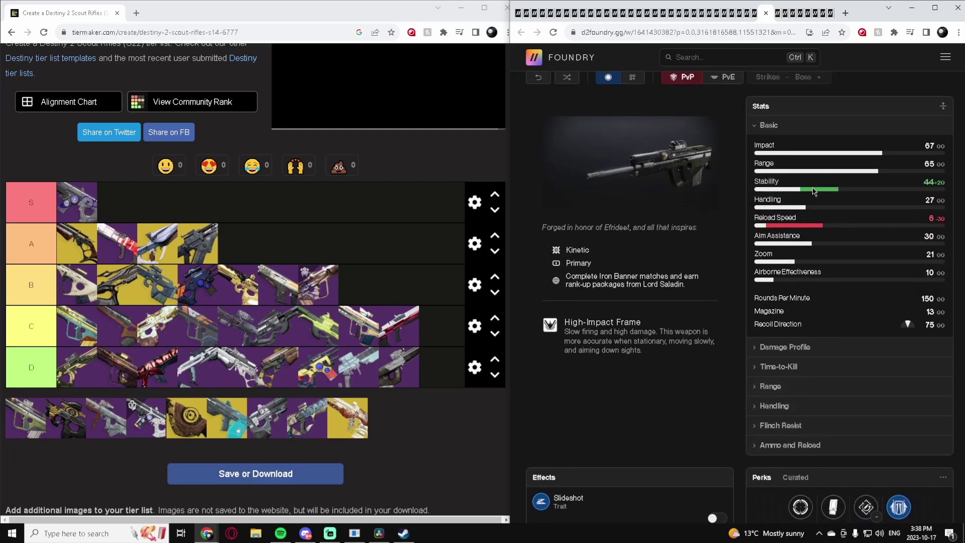
Replace Iron Grip with Zen Moment on The Guiding Sight, try Rapid Hit before restoring Slideshot, and rank the rifle in tier A
{"action": "scroll", "coordinate": [848, 203], "scroll_direction": "down", "scroll_amount": 5}
{"action": "mouse_move", "coordinate": [899, 257]}
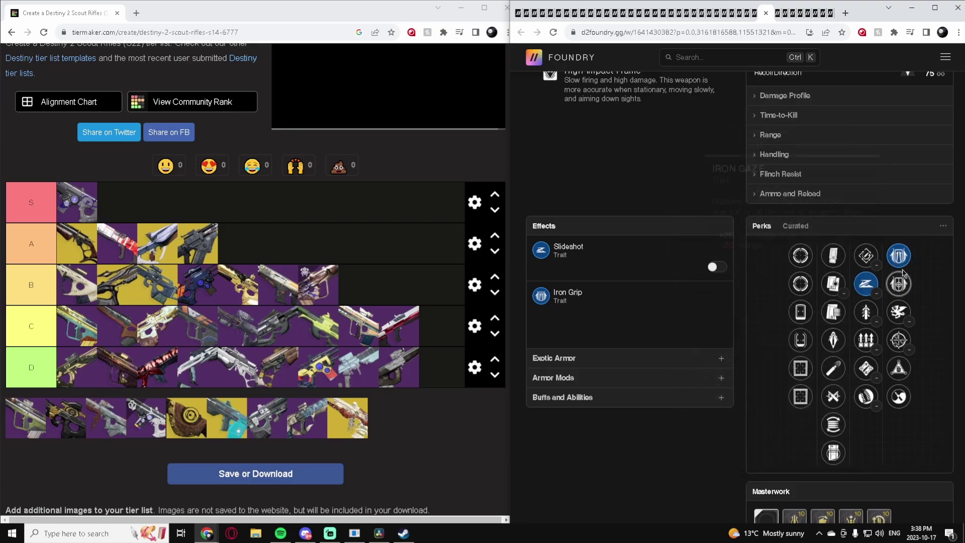
{"action": "scroll", "coordinate": [899, 352], "scroll_direction": "down", "scroll_amount": 1}
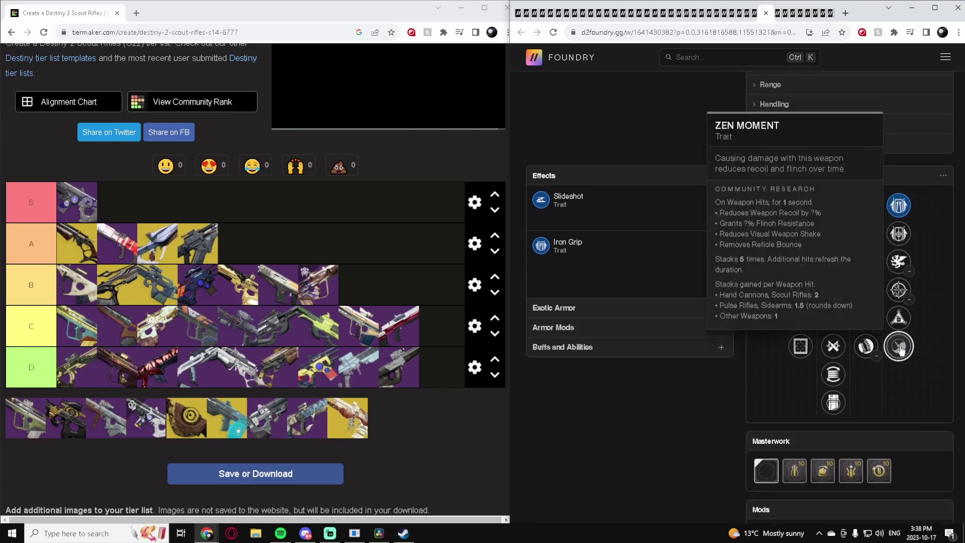
{"action": "left_click", "coordinate": [900, 347]}
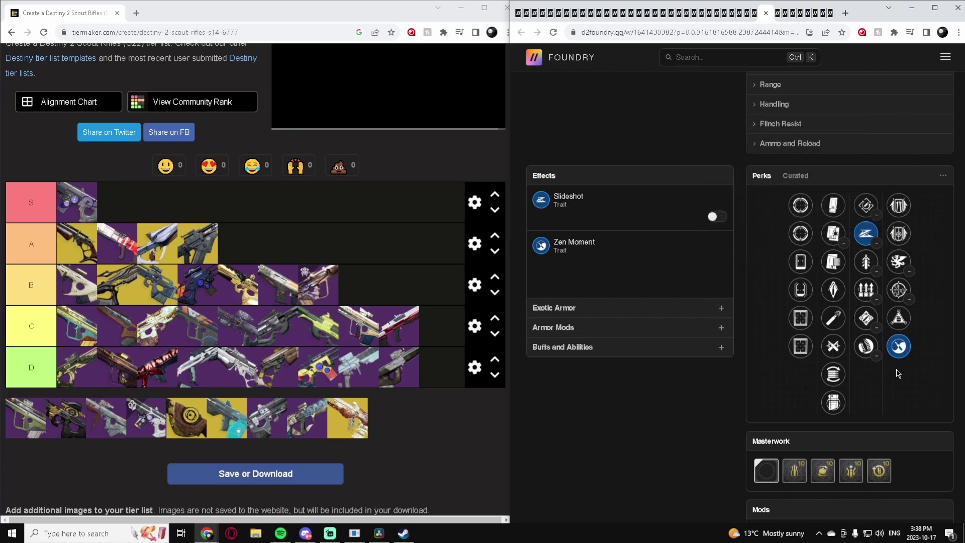
{"action": "left_click", "coordinate": [866, 205]}
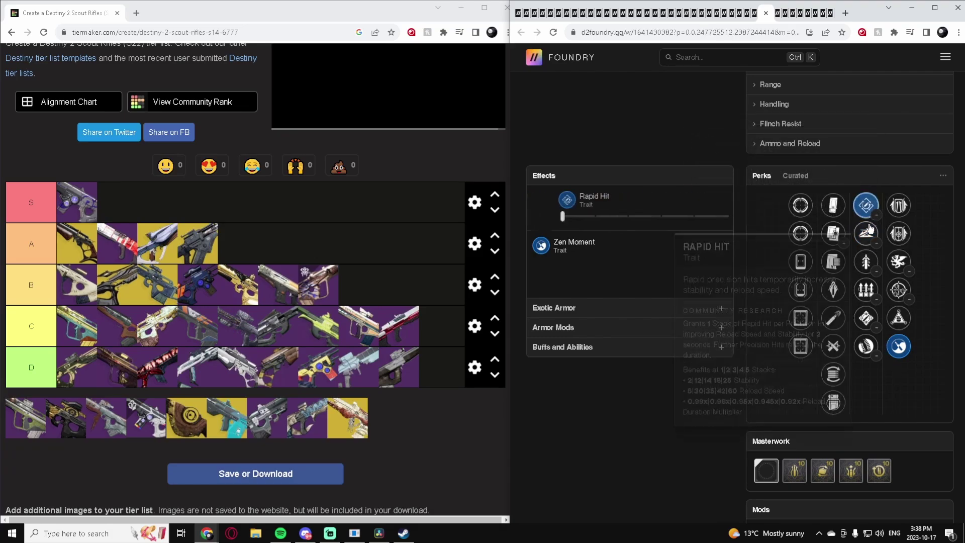
{"action": "left_click", "coordinate": [864, 234]}
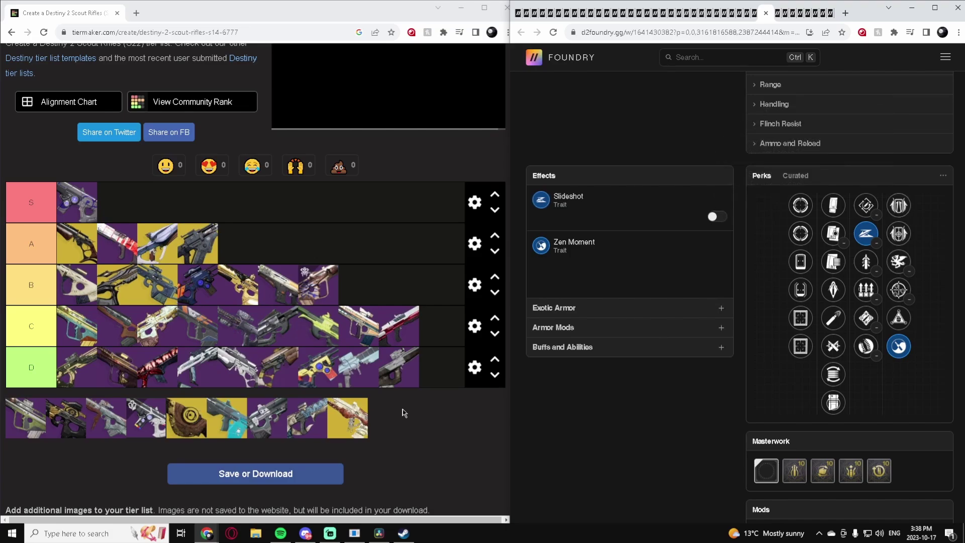
{"action": "scroll", "coordinate": [661, 379], "scroll_direction": "up", "scroll_amount": 2}
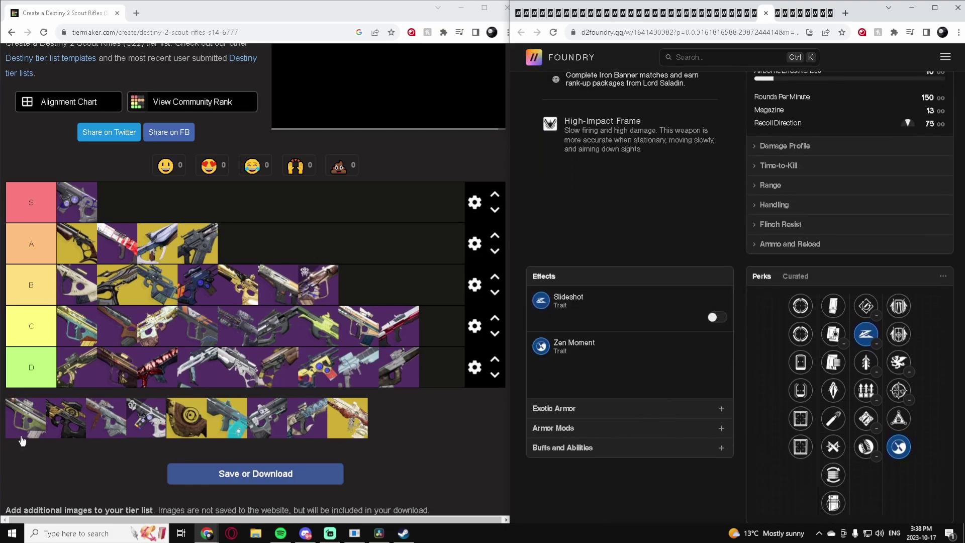
{"action": "left_click_drag", "start_coordinate": [22, 426], "coordinate": [258, 247]}
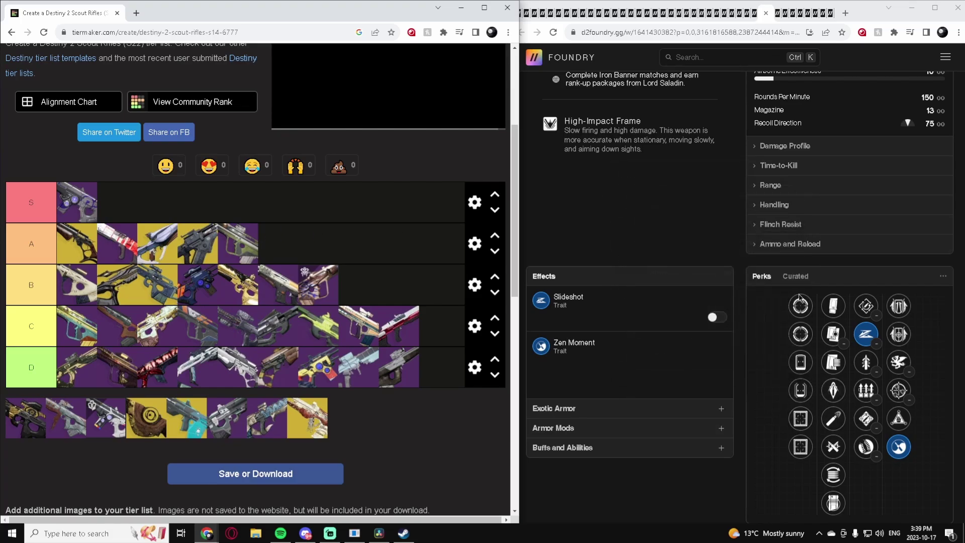
Open The Scholar (Adept) page, review its base stats and available perks, and select the Opening Shot trait
{"action": "scroll", "coordinate": [796, 372], "scroll_direction": "up", "scroll_amount": 1}
{"action": "scroll", "coordinate": [796, 372], "scroll_direction": "up", "scroll_amount": 1}
{"action": "scroll", "coordinate": [797, 372], "scroll_direction": "up", "scroll_amount": 3}
{"action": "scroll", "coordinate": [704, 90], "scroll_direction": "up", "scroll_amount": 1}
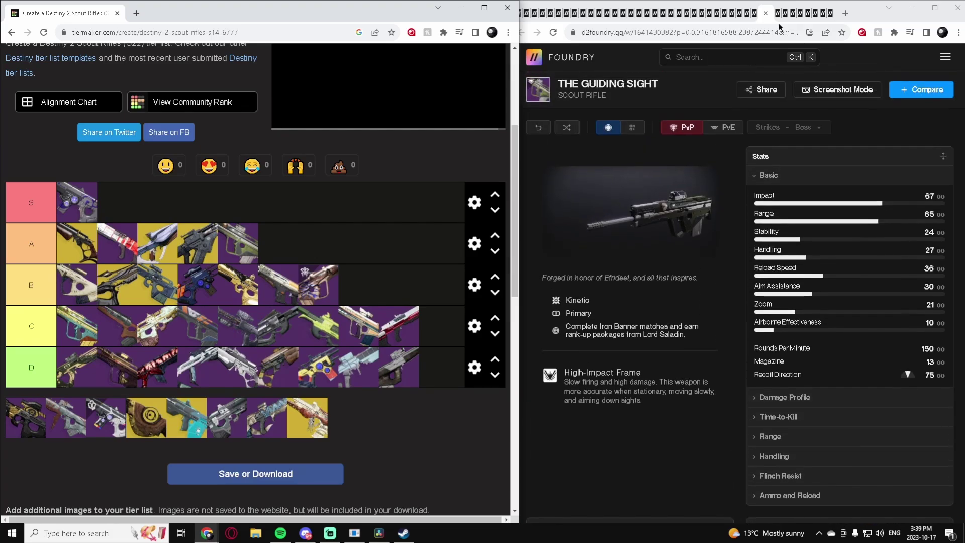
{"action": "left_click", "coordinate": [782, 14]}
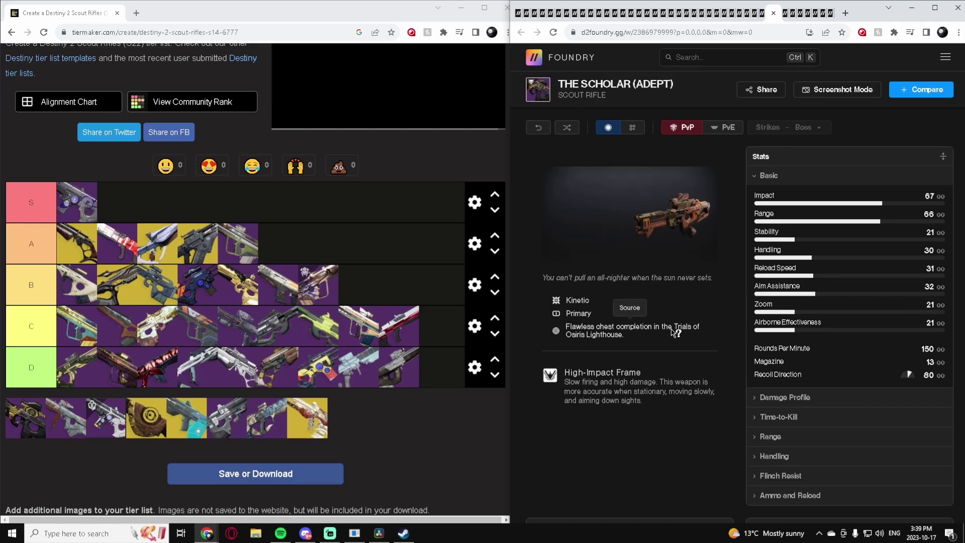
{"action": "scroll", "coordinate": [722, 325], "scroll_direction": "down", "scroll_amount": 4}
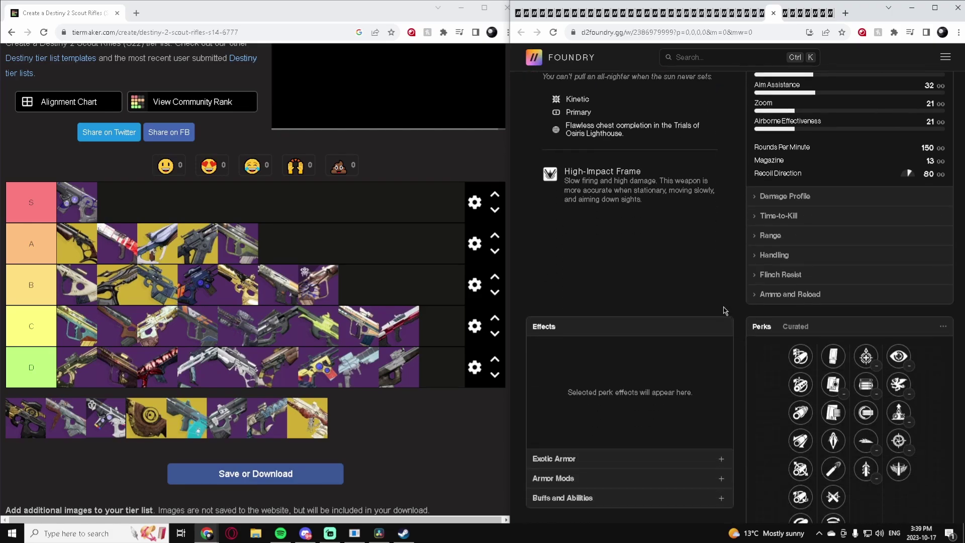
{"action": "scroll", "coordinate": [725, 310], "scroll_direction": "down", "scroll_amount": 2}
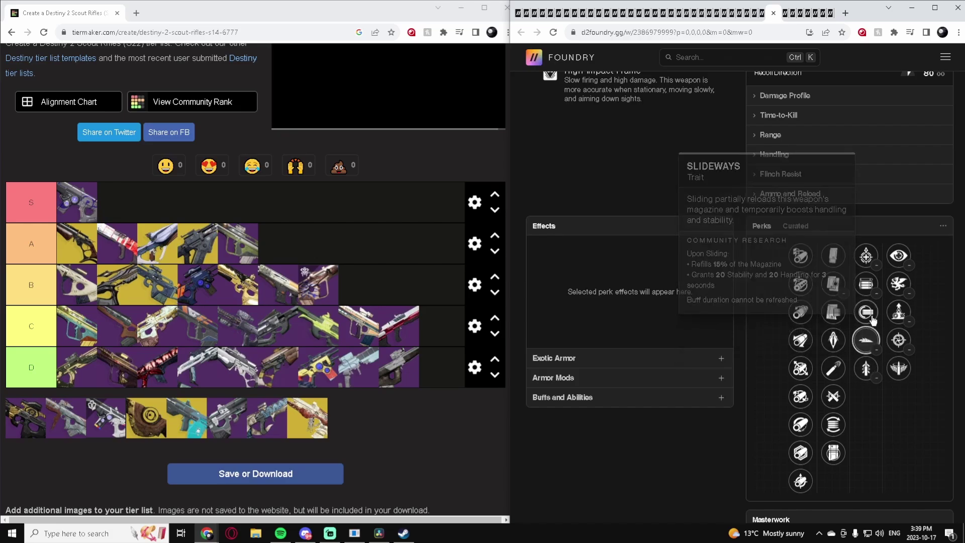
{"action": "mouse_move", "coordinate": [838, 251]}
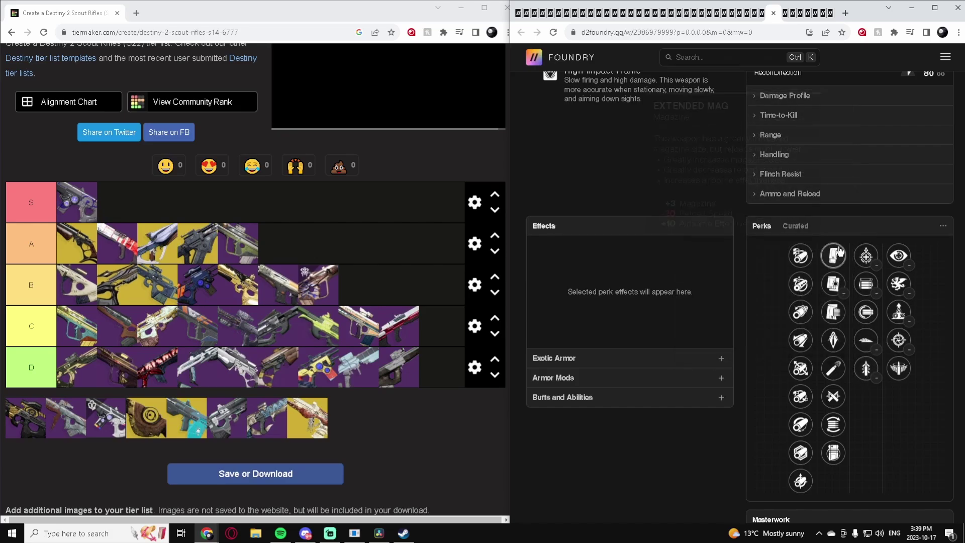
{"action": "left_click", "coordinate": [865, 368]}
{"action": "left_click", "coordinate": [868, 291]}
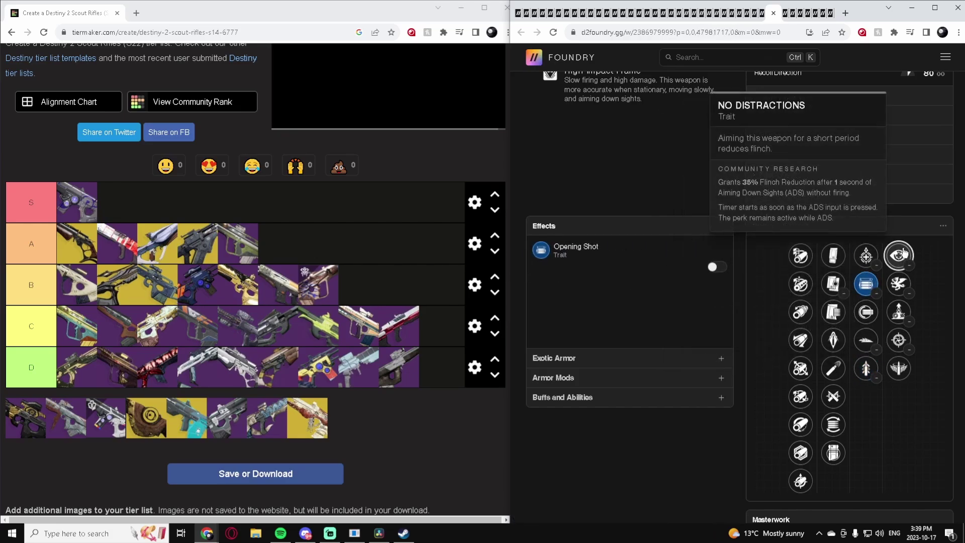
Try No Distractions, Elemental Capacitor and Celerity alongside Opening Shot, and review Celerity's effect on the stats
{"action": "left_click", "coordinate": [903, 253]}
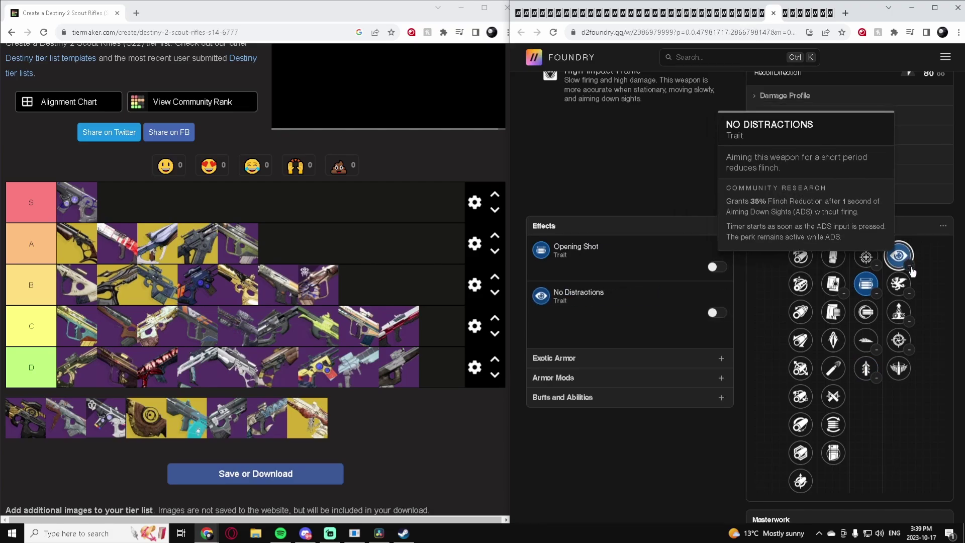
{"action": "left_click", "coordinate": [903, 317]}
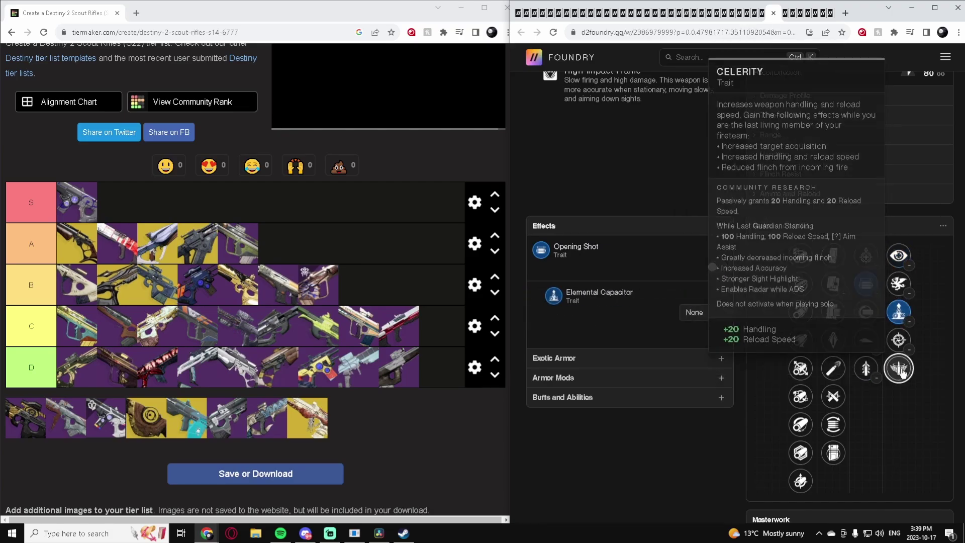
{"action": "left_click", "coordinate": [901, 370]}
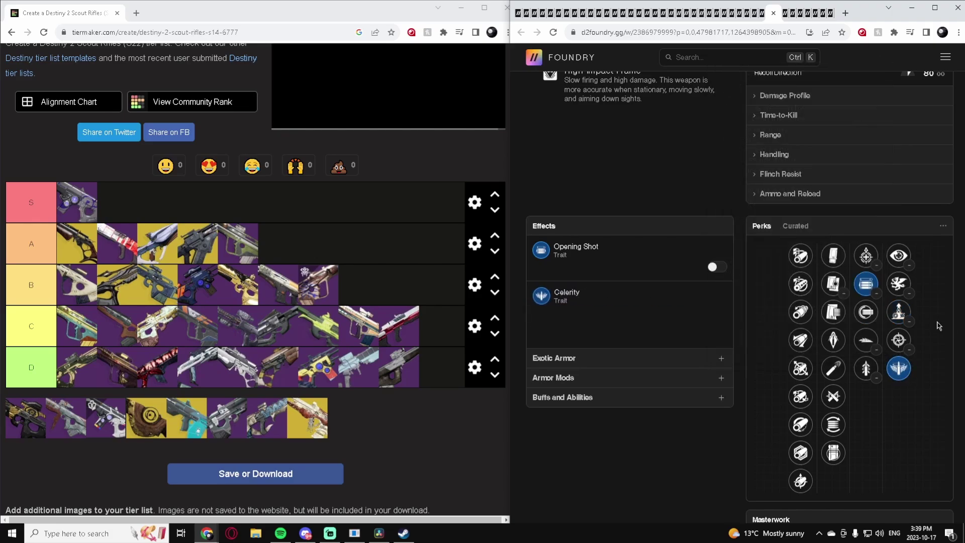
{"action": "scroll", "coordinate": [902, 347], "scroll_direction": "up", "scroll_amount": 5}
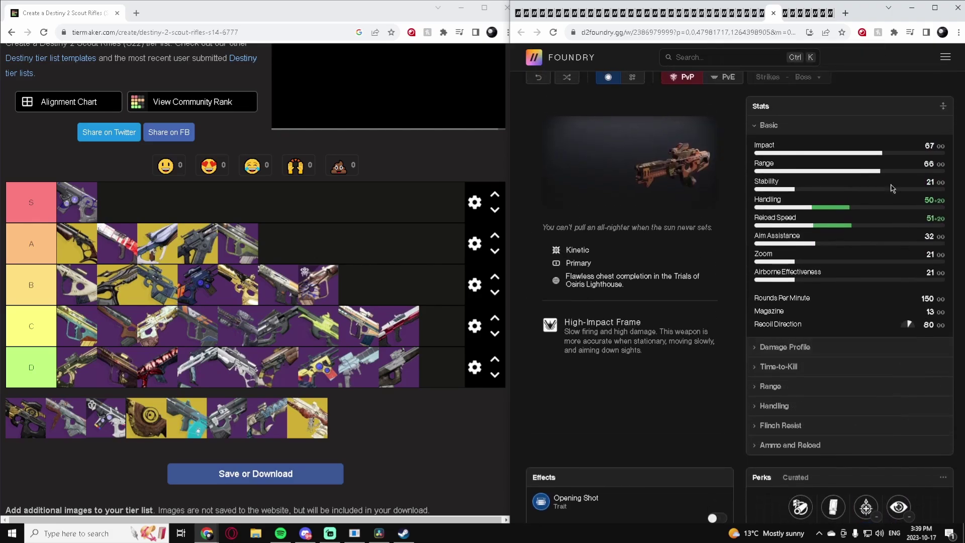
Select Snapshot Sights on The Scholar (Adept), recheck its stats, and rank the rifle in tier C
{"action": "scroll", "coordinate": [909, 240], "scroll_direction": "down", "scroll_amount": 5}
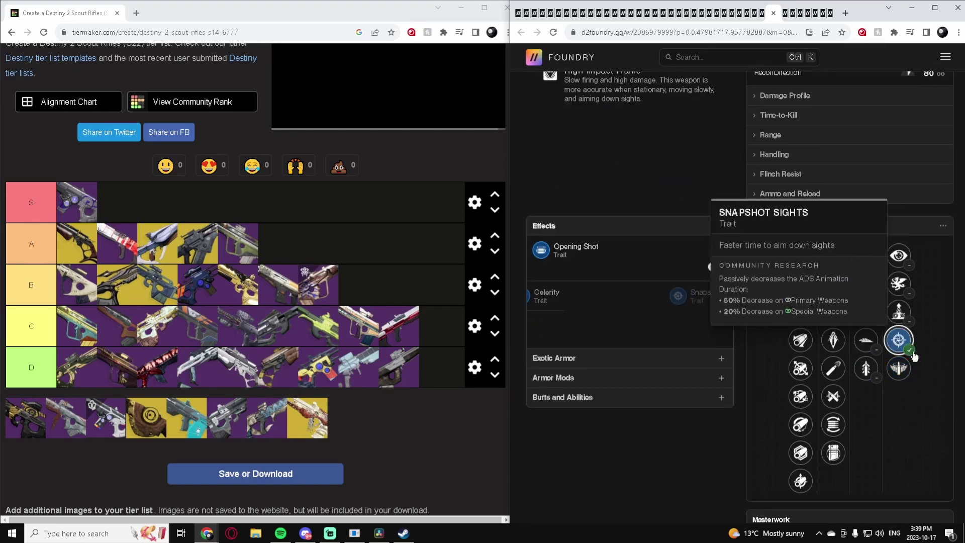
{"action": "left_click", "coordinate": [897, 338]}
{"action": "scroll", "coordinate": [930, 361], "scroll_direction": "up", "scroll_amount": 3}
{"action": "scroll", "coordinate": [935, 391], "scroll_direction": "up", "scroll_amount": 2}
{"action": "scroll", "coordinate": [884, 391], "scroll_direction": "down", "scroll_amount": 5}
{"action": "scroll", "coordinate": [829, 390], "scroll_direction": "up", "scroll_amount": 5}
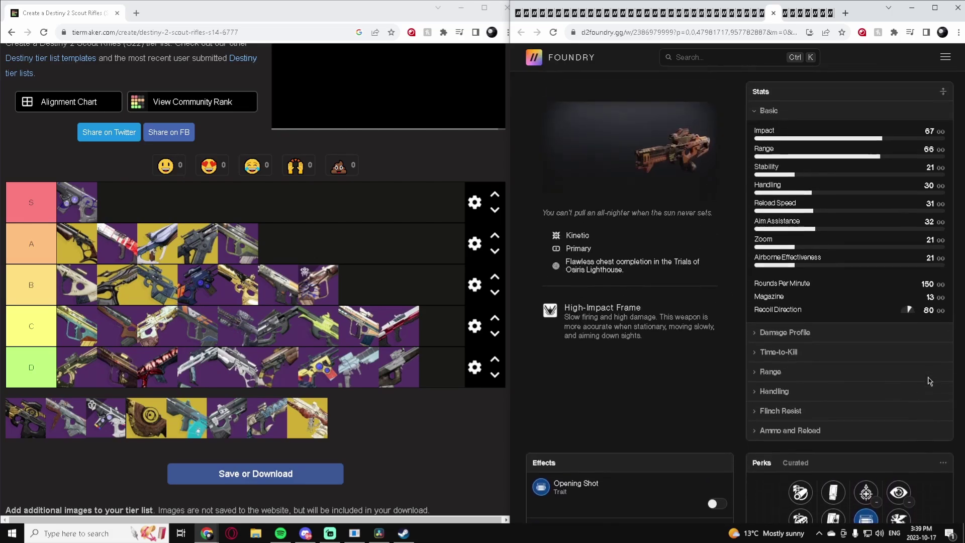
{"action": "scroll", "coordinate": [812, 390], "scroll_direction": "down", "scroll_amount": 1}
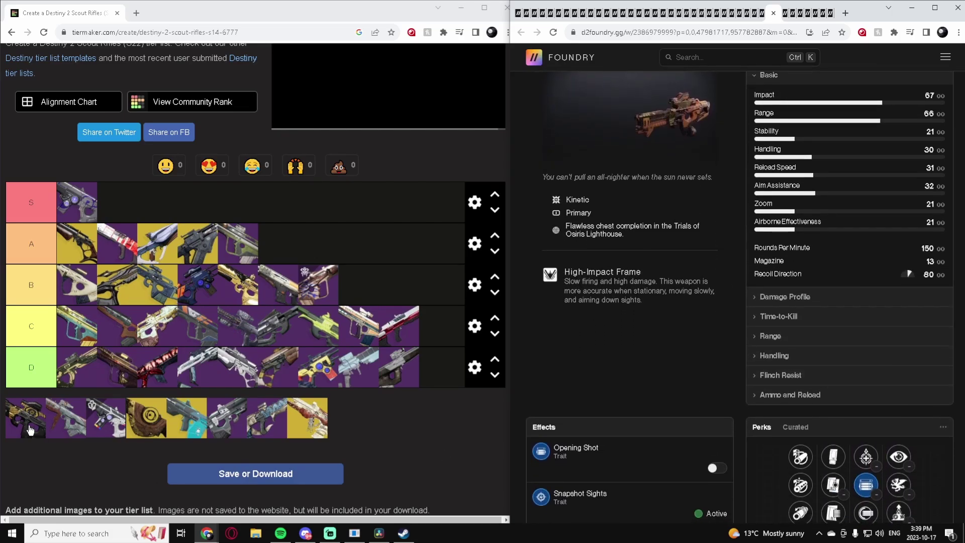
{"action": "left_click_drag", "start_coordinate": [29, 430], "coordinate": [358, 329]}
Open the page of the next Iron Banner high-impact scout rifle and compare Firmly Planted with Zen Moment, leaving Zen Moment selected
{"action": "left_click", "coordinate": [631, 337]}
{"action": "key", "text": "alt+Left"}
{"action": "scroll", "coordinate": [801, 208], "scroll_direction": "down", "scroll_amount": 2}
{"action": "scroll", "coordinate": [893, 231], "scroll_direction": "down", "scroll_amount": 4}
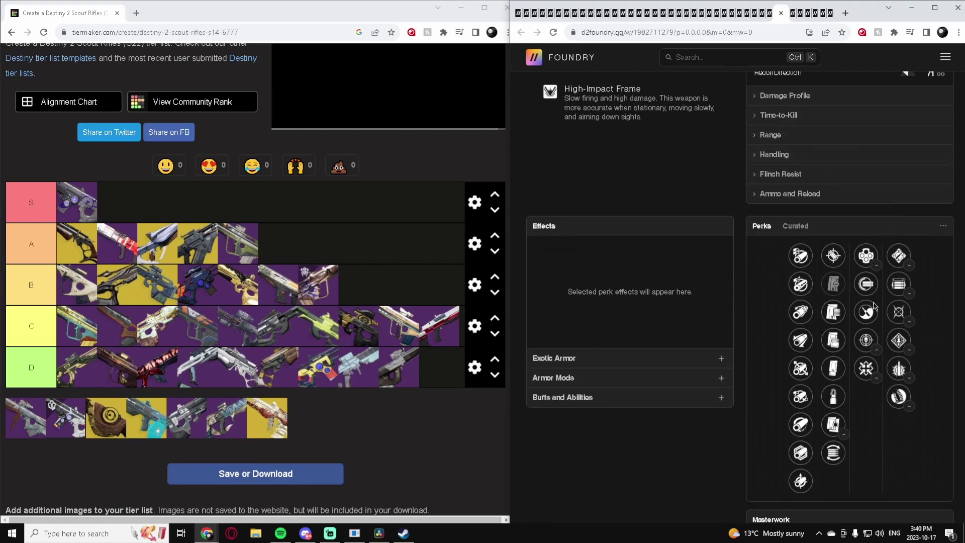
{"action": "left_click", "coordinate": [865, 322]}
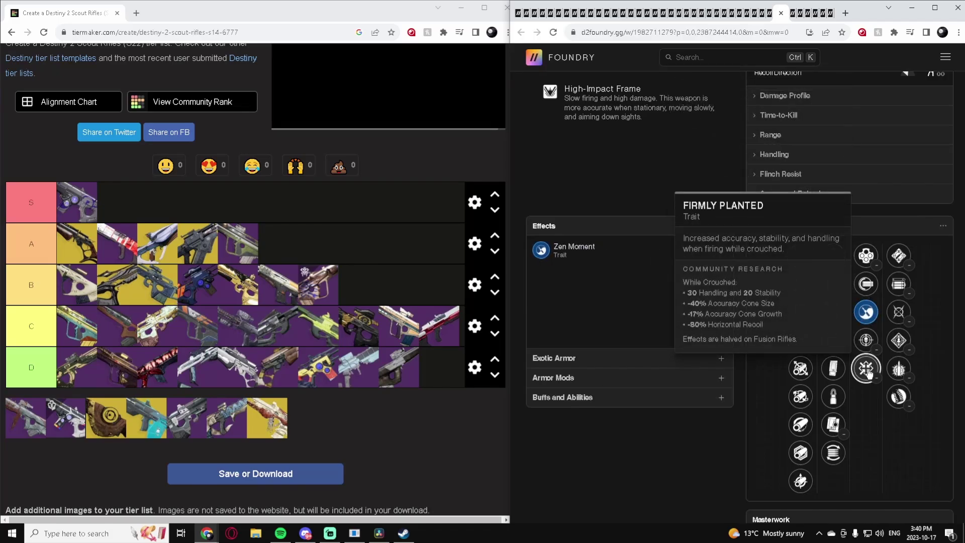
{"action": "left_click", "coordinate": [866, 368]}
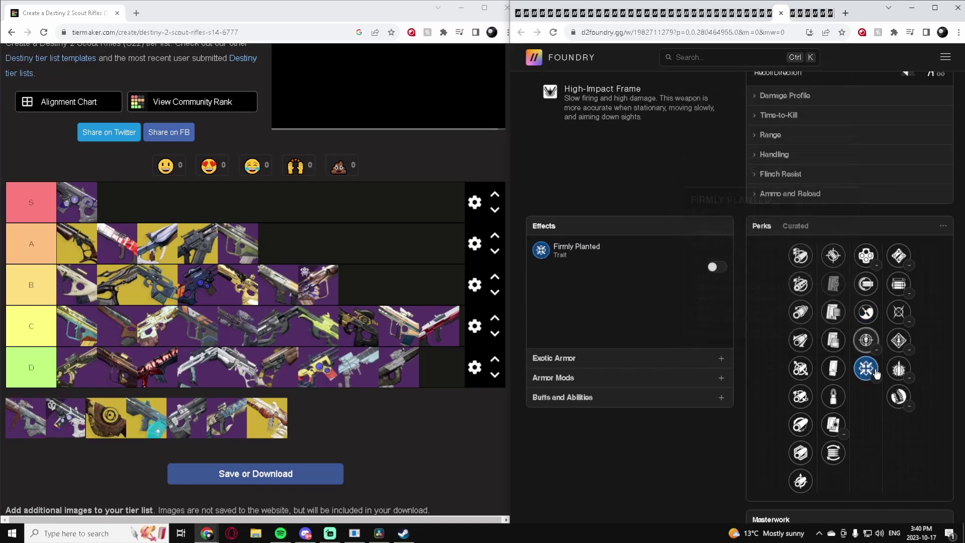
{"action": "left_click", "coordinate": [865, 312]}
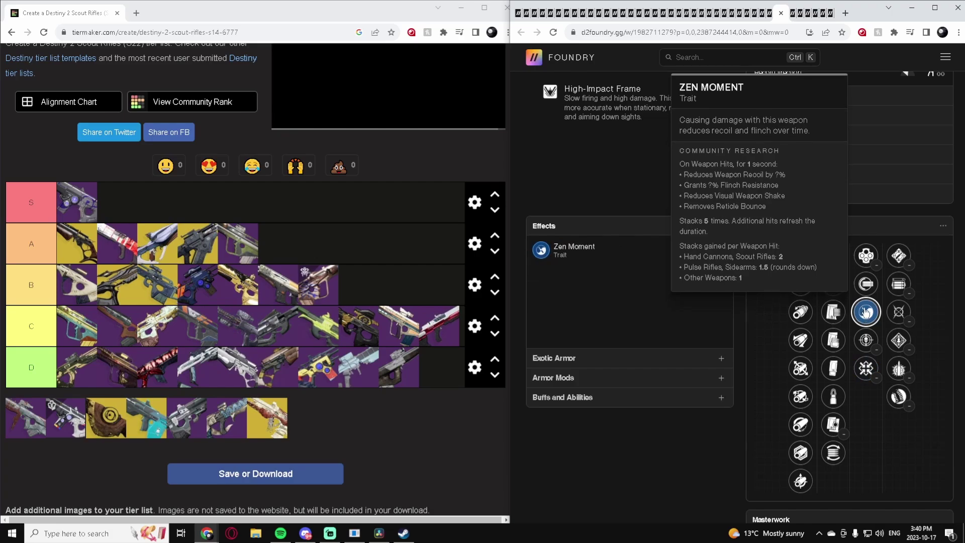
Try Moving Target before selecting Explosive Payload and Firmly Planted, review the stats, and rank the Iron Banner rifle in tier B
{"action": "left_click", "coordinate": [902, 312]}
{"action": "mouse_move", "coordinate": [899, 371]}
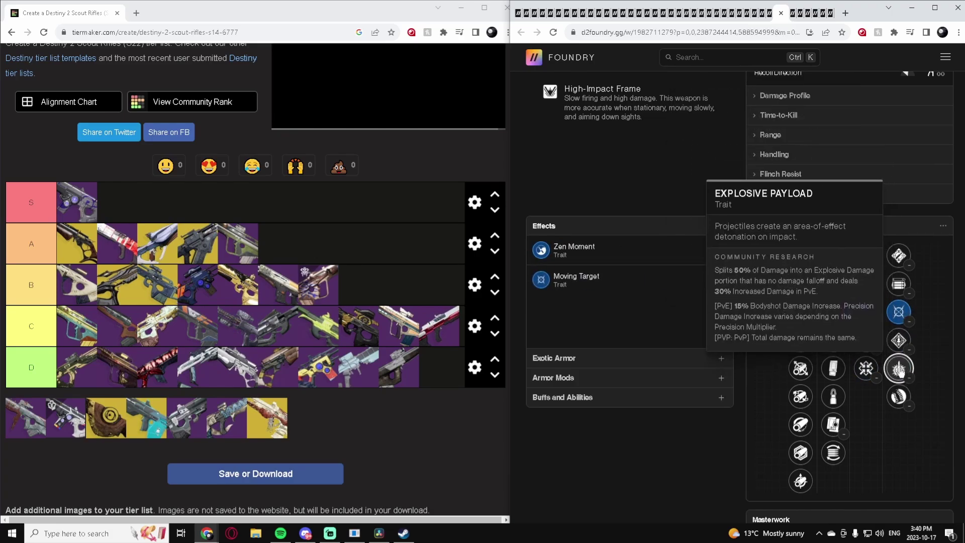
{"action": "left_click", "coordinate": [899, 371]}
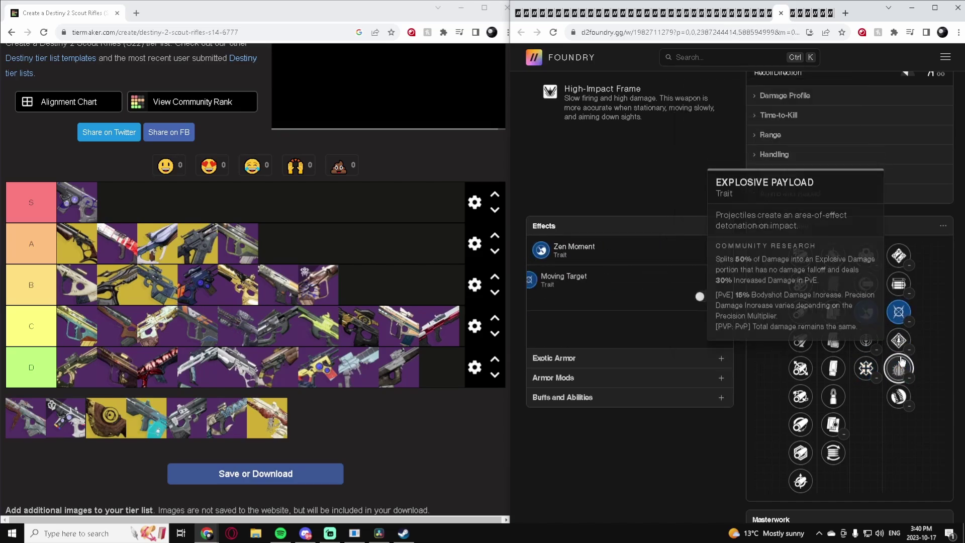
{"action": "left_click", "coordinate": [866, 369]}
{"action": "scroll", "coordinate": [868, 356], "scroll_direction": "up", "scroll_amount": 4}
{"action": "scroll", "coordinate": [869, 355], "scroll_direction": "up", "scroll_amount": 1}
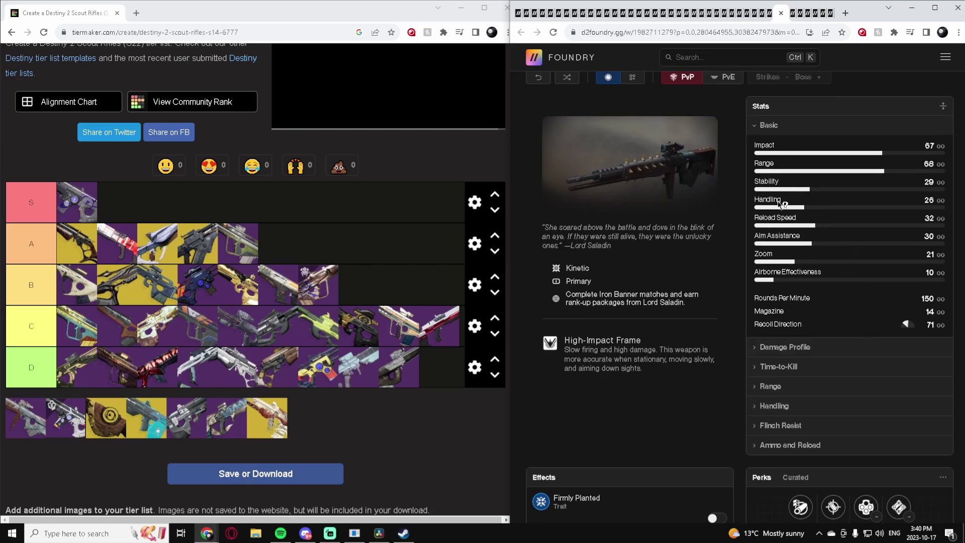
{"action": "scroll", "coordinate": [789, 268], "scroll_direction": "down", "scroll_amount": 1}
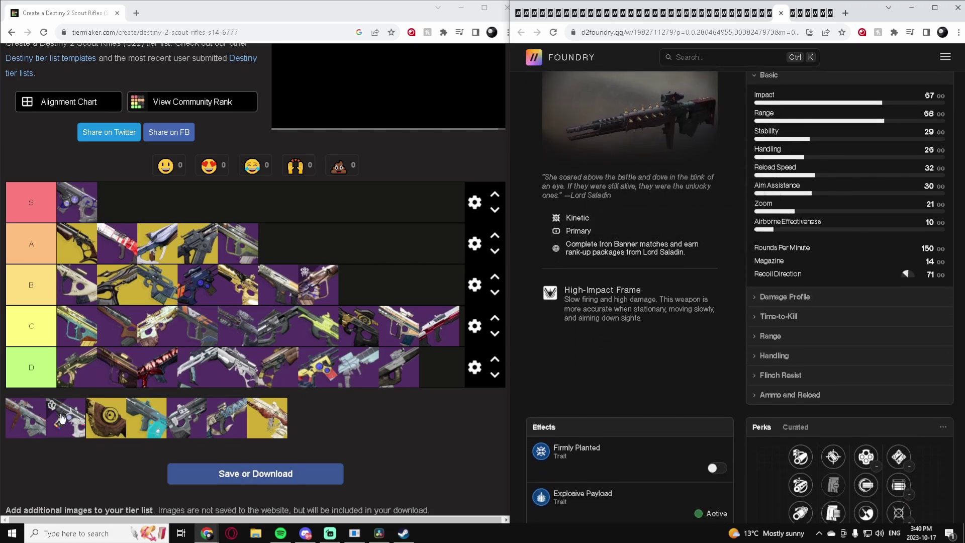
{"action": "left_click_drag", "start_coordinate": [25, 421], "coordinate": [380, 288]}
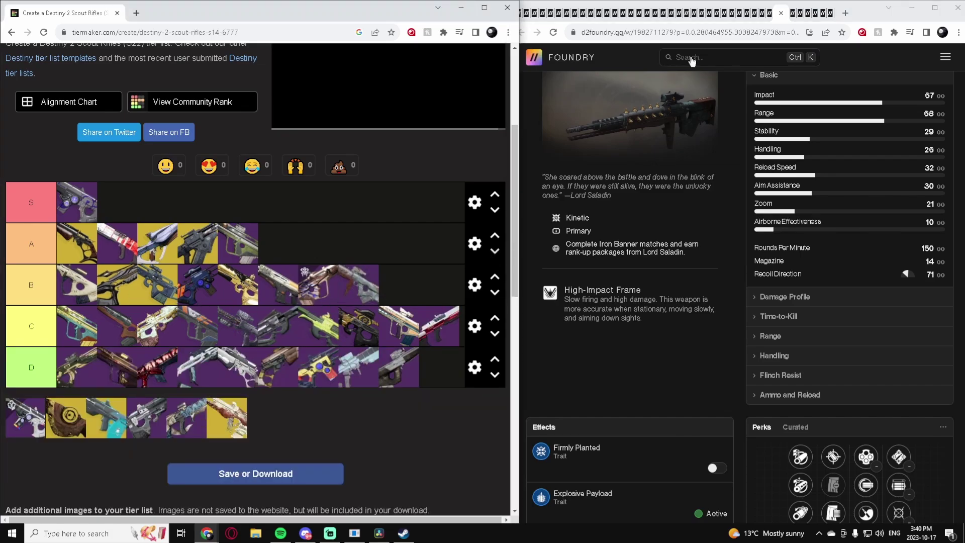
Open the Taraxippos page, review its base stats, and try Moving Target and Zen Moment before selecting No Distractions
{"action": "left_click", "coordinate": [781, 13]}
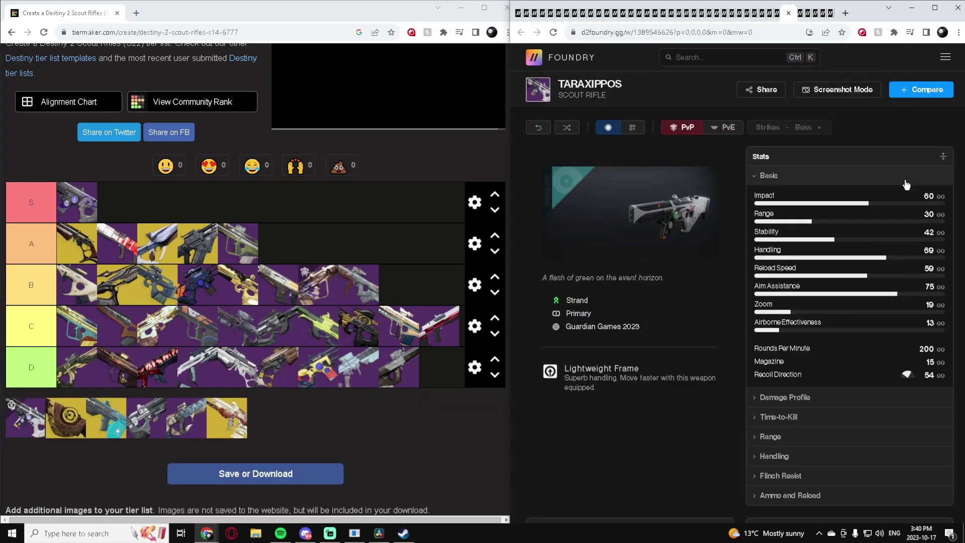
{"action": "scroll", "coordinate": [908, 187], "scroll_direction": "down", "scroll_amount": 2}
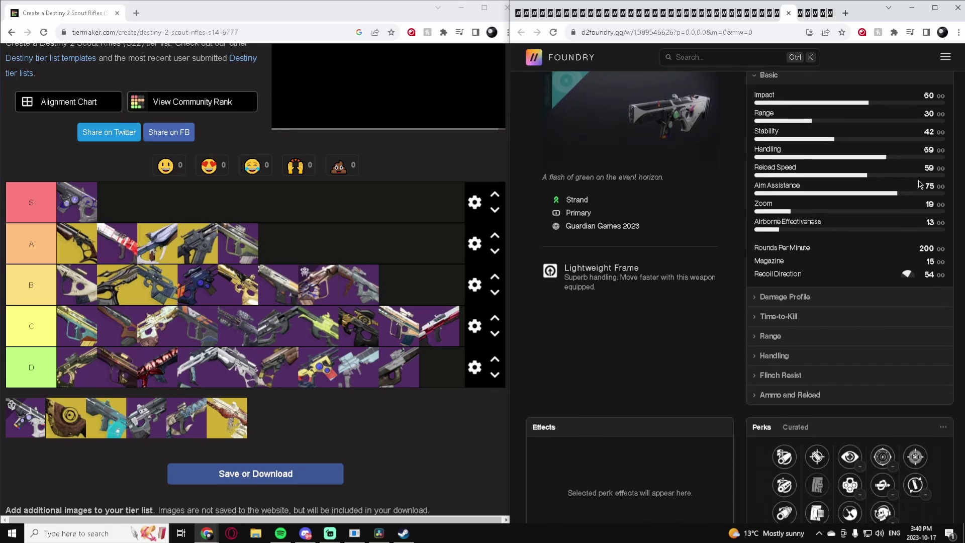
{"action": "scroll", "coordinate": [920, 185], "scroll_direction": "down", "scroll_amount": 4}
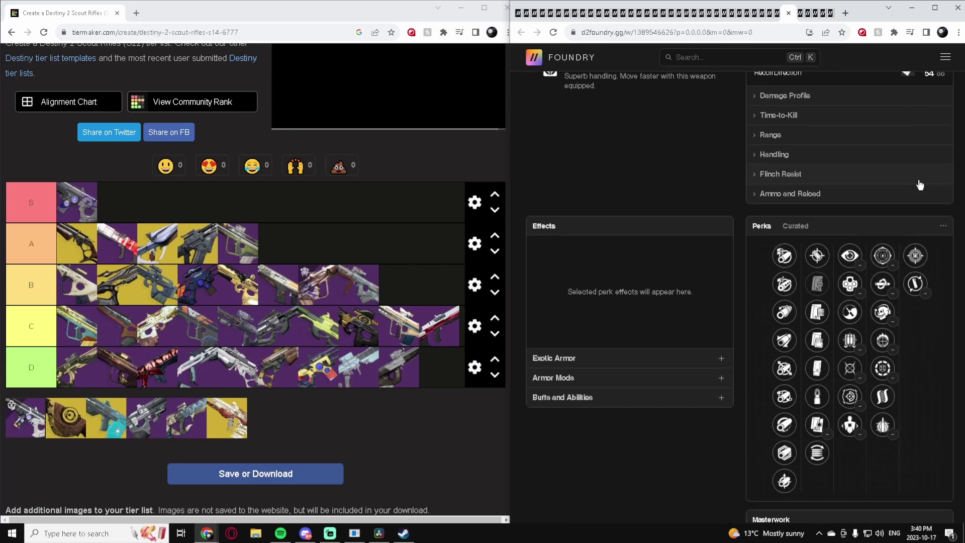
{"action": "scroll", "coordinate": [920, 185], "scroll_direction": "down", "scroll_amount": 1}
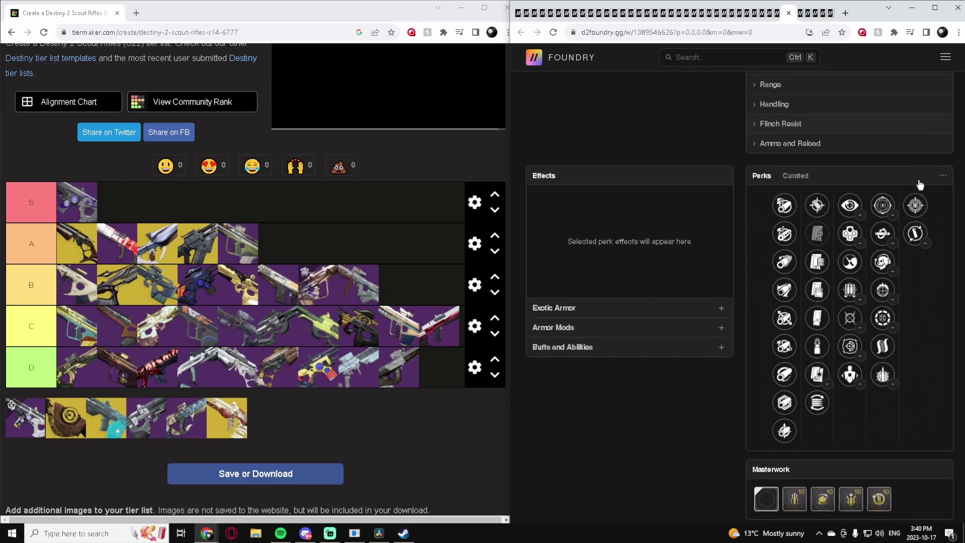
{"action": "left_click", "coordinate": [851, 320]}
{"action": "left_click", "coordinate": [854, 260]}
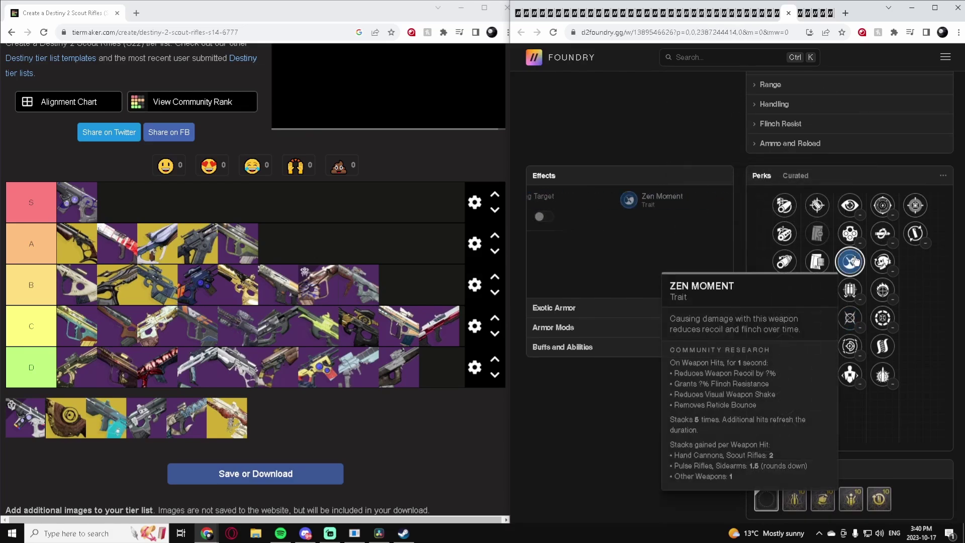
{"action": "left_click", "coordinate": [850, 205]}
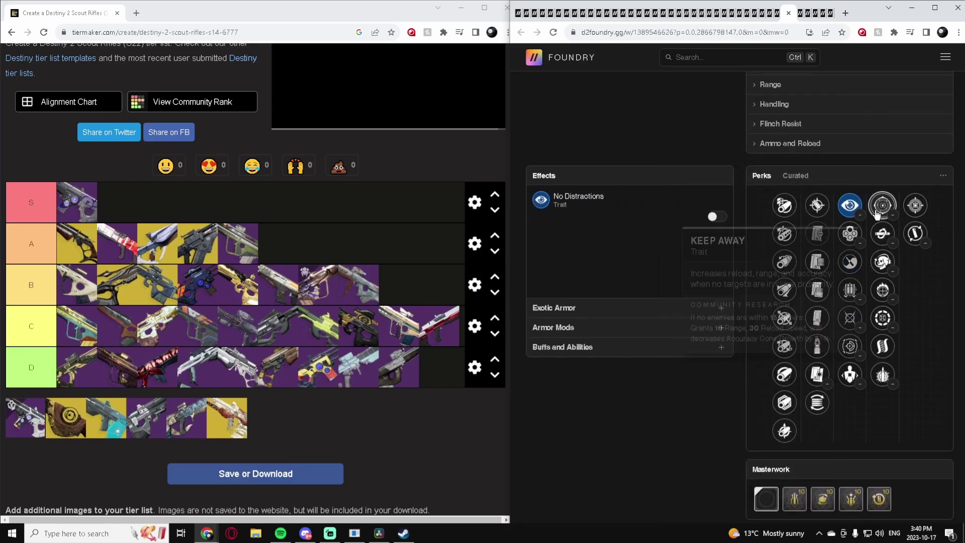
Try Kill Clip and Cascade Point on Taraxippos before selecting Explosive Payload, and add the Omolon Fluid Dynamics origin trait
{"action": "left_click", "coordinate": [882, 233]}
{"action": "scroll", "coordinate": [882, 247], "scroll_direction": "up", "scroll_amount": 2}
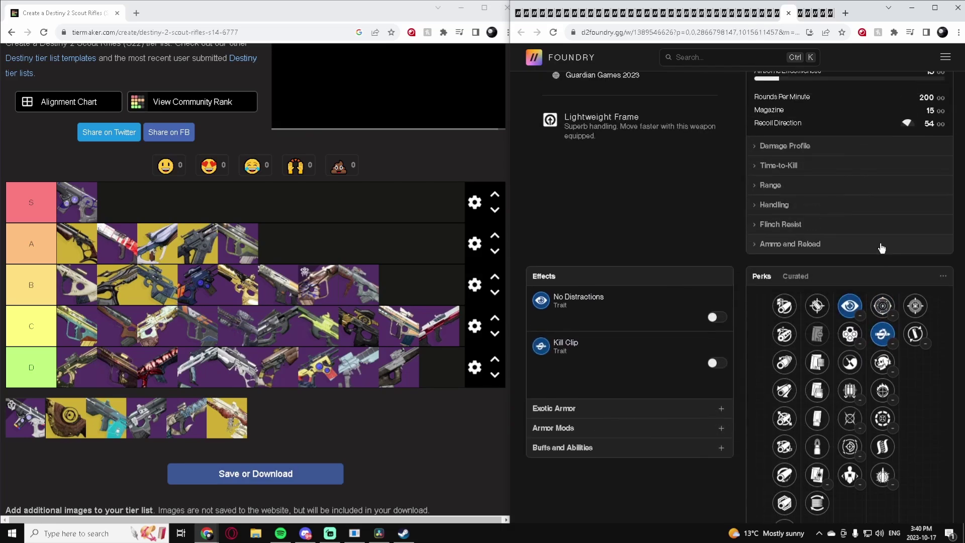
{"action": "scroll", "coordinate": [836, 243], "scroll_direction": "down", "scroll_amount": 1}
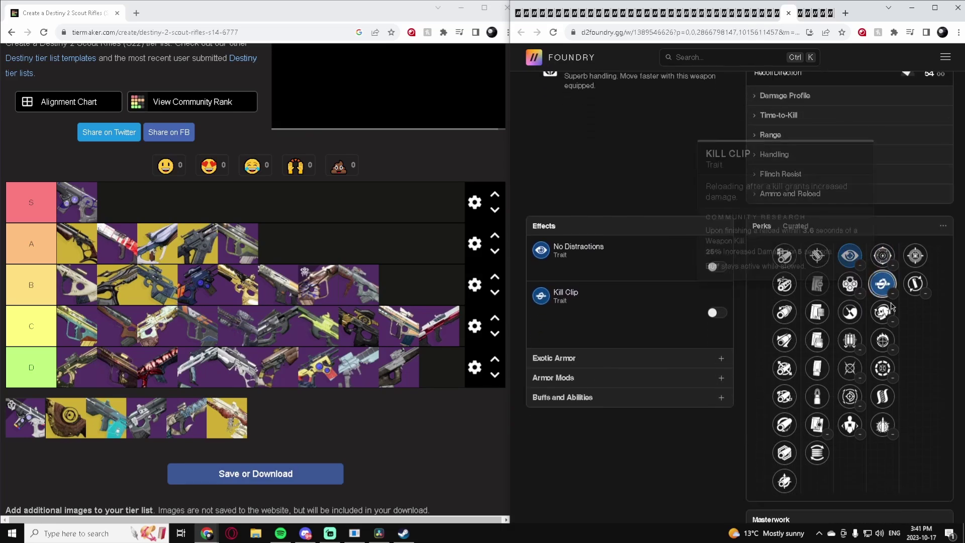
{"action": "left_click", "coordinate": [880, 374]}
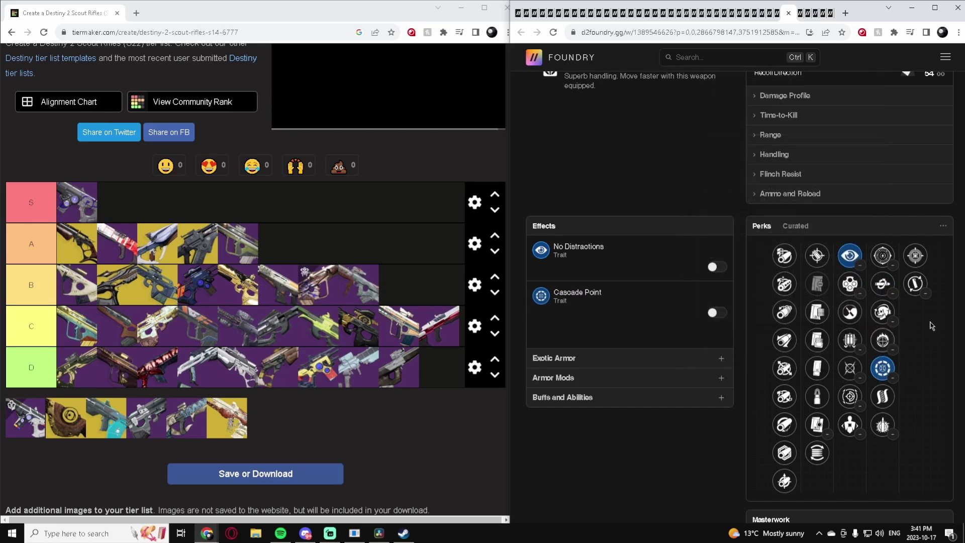
{"action": "left_click", "coordinate": [885, 431]}
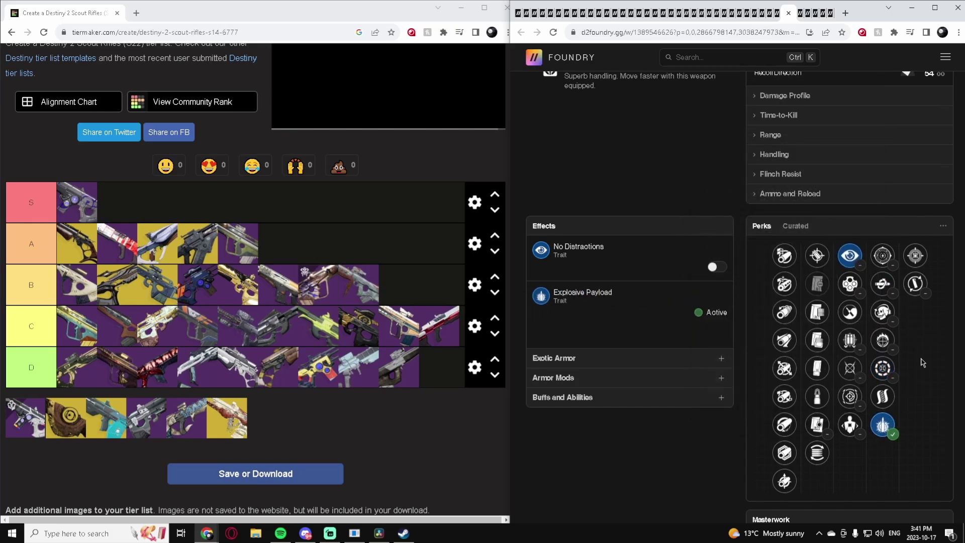
{"action": "scroll", "coordinate": [919, 321], "scroll_direction": "up", "scroll_amount": 1}
{"action": "mouse_move", "coordinate": [922, 315]}
{"action": "left_click", "coordinate": [915, 333]}
{"action": "scroll", "coordinate": [915, 334], "scroll_direction": "down", "scroll_amount": 1}
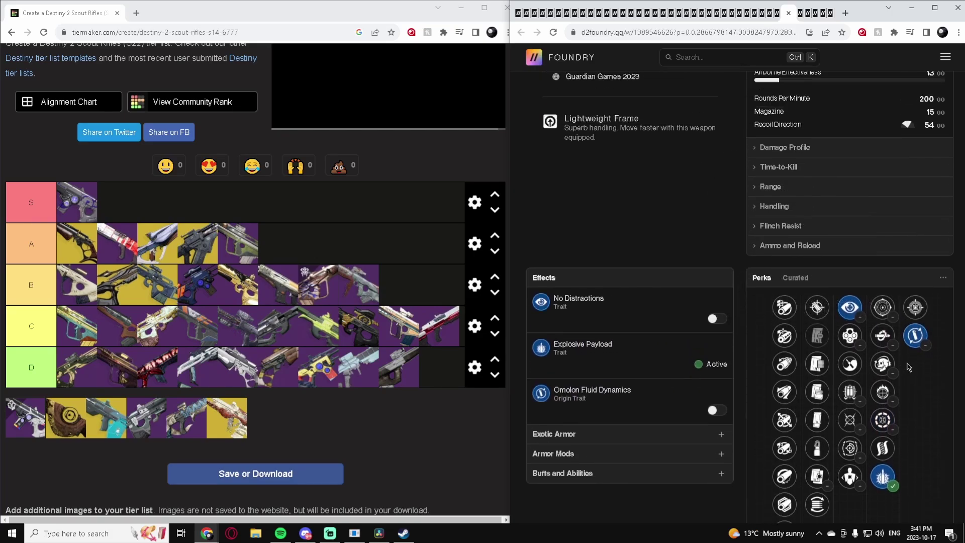
Review the Taraxippos stats and the Offhand Strike perk description, and rank the rifle in tier A
{"action": "scroll", "coordinate": [912, 346], "scroll_direction": "up", "scroll_amount": 5}
{"action": "scroll", "coordinate": [907, 367], "scroll_direction": "up", "scroll_amount": 1}
{"action": "scroll", "coordinate": [907, 372], "scroll_direction": "down", "scroll_amount": 6}
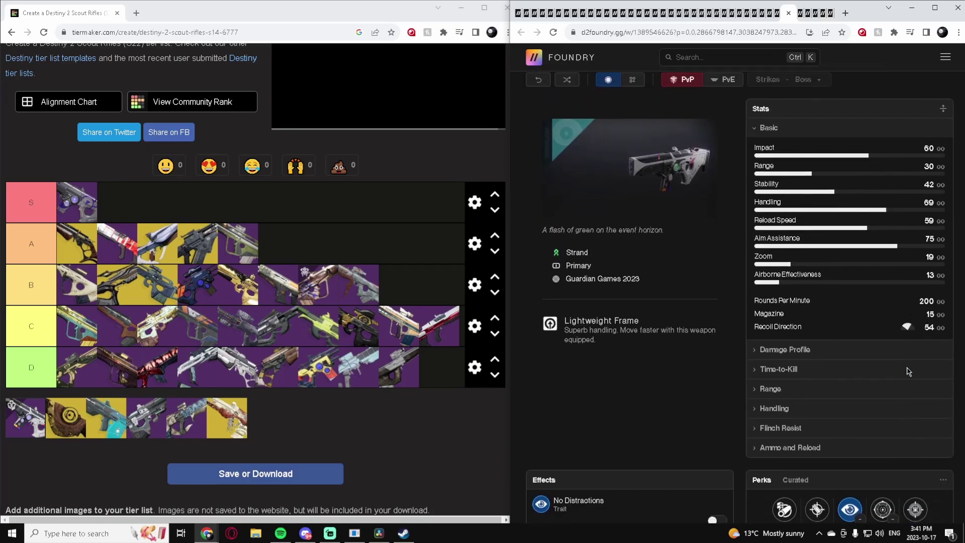
{"action": "mouse_move", "coordinate": [877, 368]}
{"action": "scroll", "coordinate": [877, 368], "scroll_direction": "down", "scroll_amount": 1}
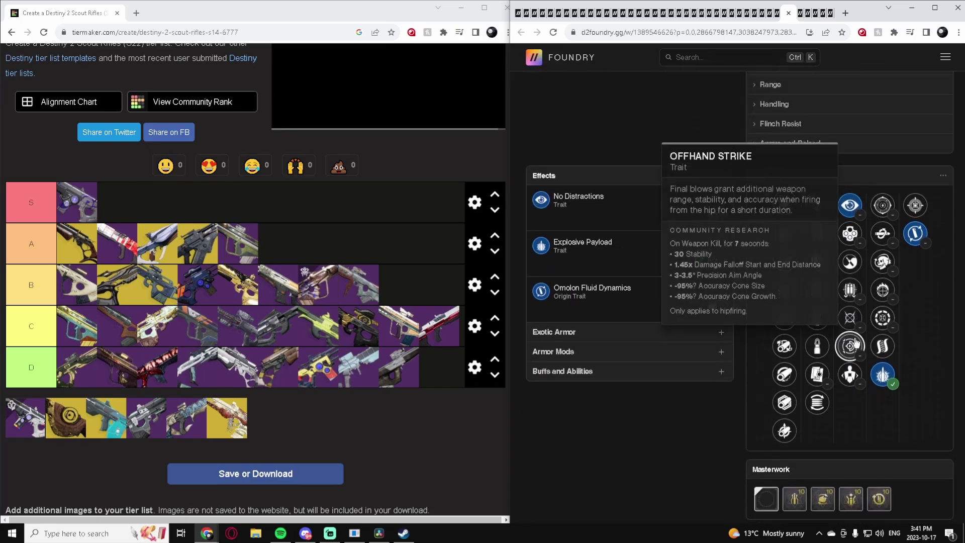
{"action": "left_click_drag", "start_coordinate": [30, 414], "coordinate": [277, 243]}
Open the Touch of Malice page, select the Touch of Malice Catalyst, and set its effect stack to 1
{"action": "left_click", "coordinate": [836, 204]}
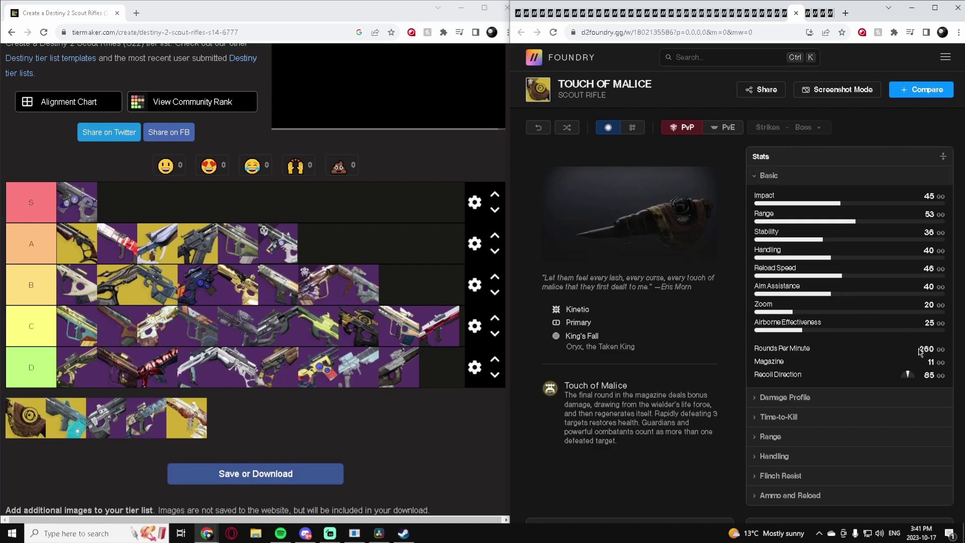
{"action": "scroll", "coordinate": [900, 352], "scroll_direction": "down", "scroll_amount": 4}
{"action": "mouse_move", "coordinate": [798, 431]}
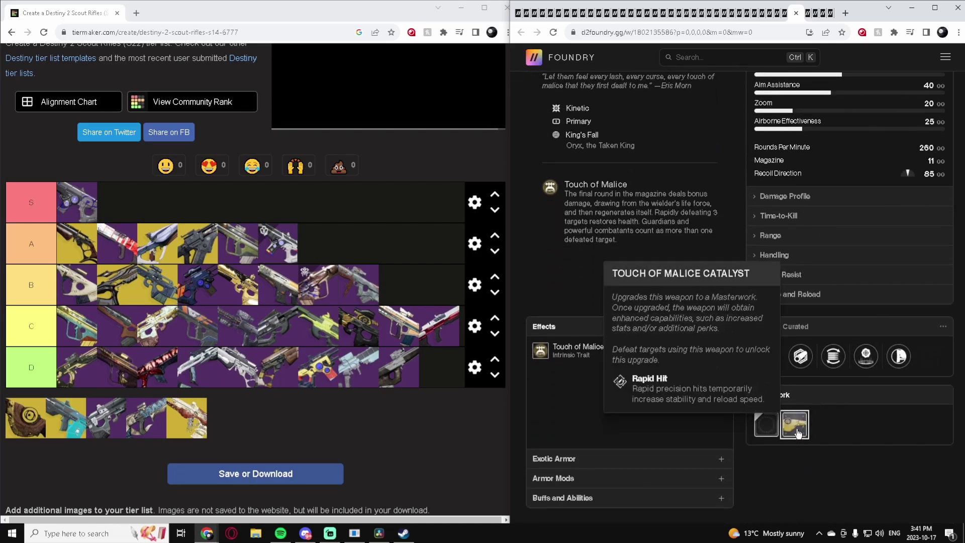
{"action": "left_click", "coordinate": [798, 431]}
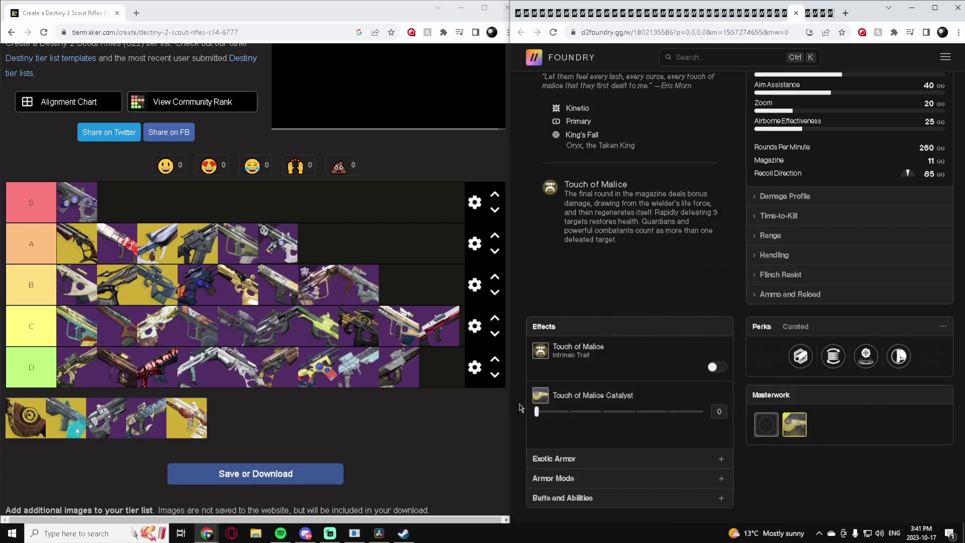
{"action": "mouse_move", "coordinate": [561, 410]}
{"action": "left_mouse_down"}
{"action": "mouse_move", "coordinate": [675, 411]}
{"action": "mouse_move", "coordinate": [569, 411]}
{"action": "left_mouse_up"}
Check Touch of Malice's stats and time-to-kill with its intrinsic trait effect enabled, and rank the rifle in tier C
{"action": "scroll", "coordinate": [868, 380], "scroll_direction": "up", "scroll_amount": 4}
{"action": "scroll", "coordinate": [862, 383], "scroll_direction": "down", "scroll_amount": 2}
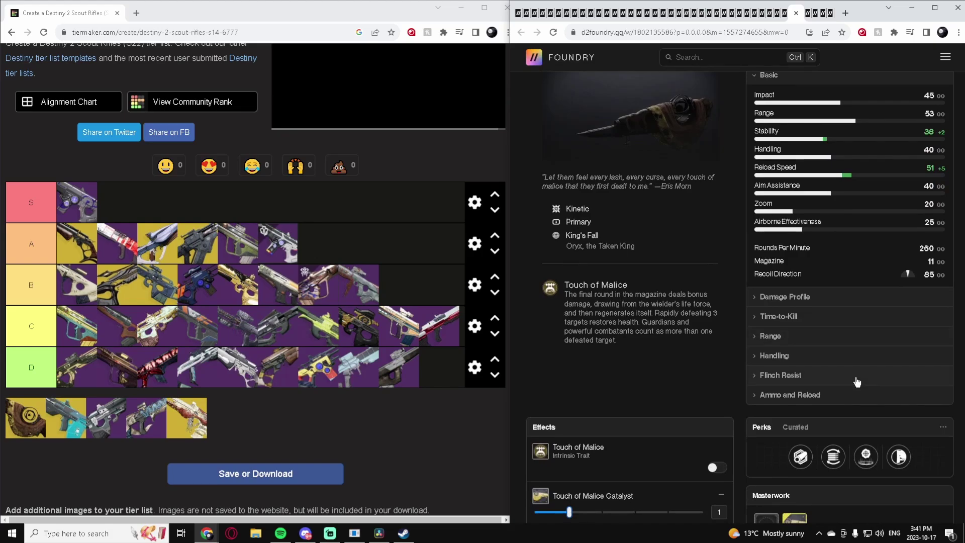
{"action": "left_click", "coordinate": [784, 318]}
{"action": "scroll", "coordinate": [716, 485], "scroll_direction": "down", "scroll_amount": 2}
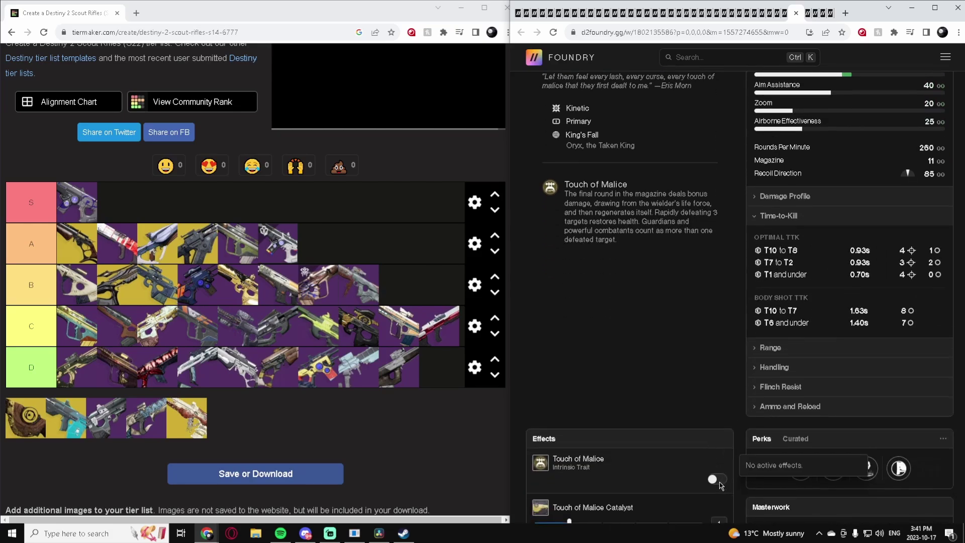
{"action": "left_click", "coordinate": [717, 480]}
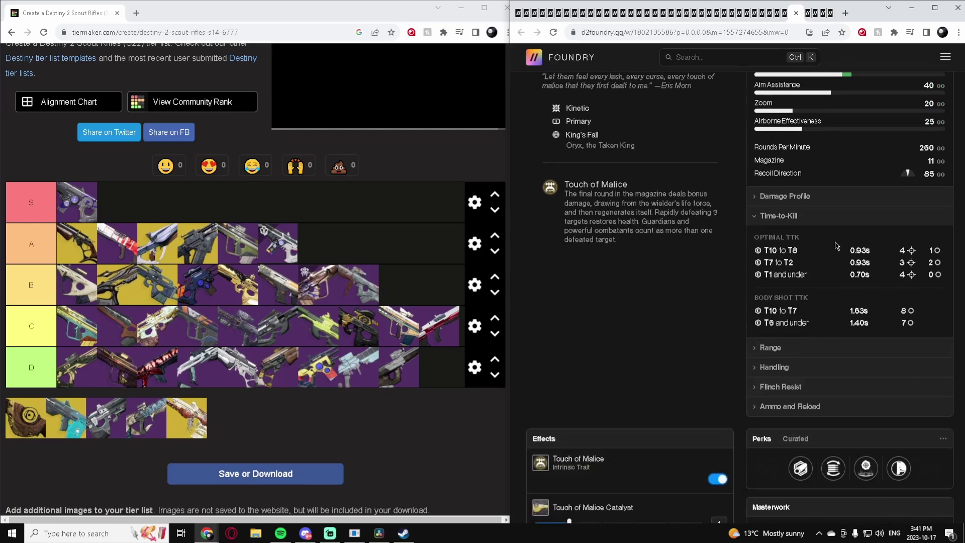
{"action": "left_click", "coordinate": [803, 215]}
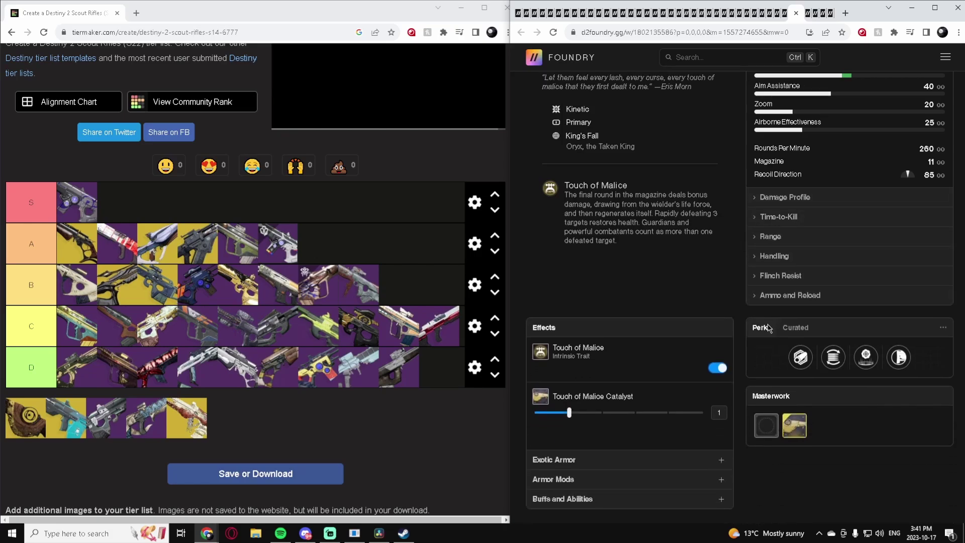
{"action": "scroll", "coordinate": [764, 333], "scroll_direction": "up", "scroll_amount": 4}
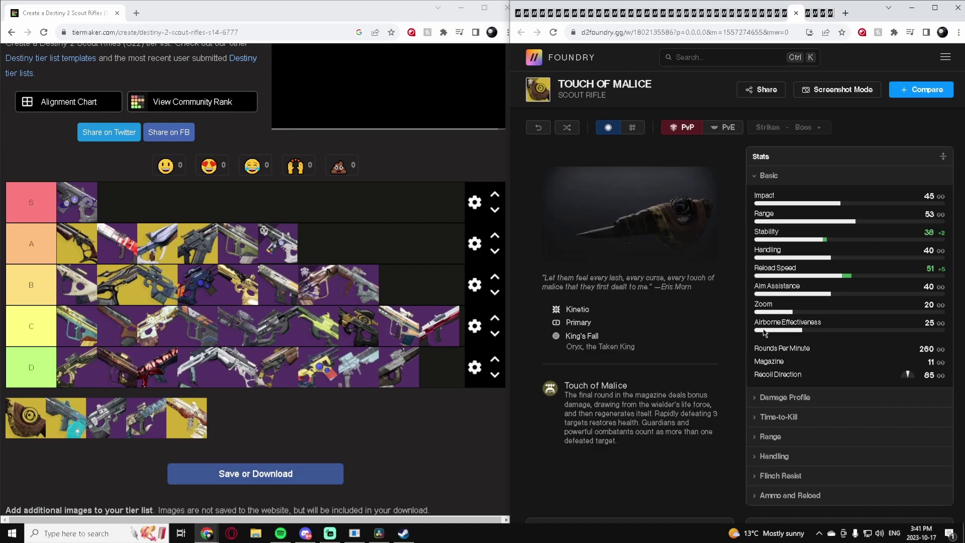
{"action": "left_click_drag", "start_coordinate": [29, 421], "coordinate": [76, 324]}
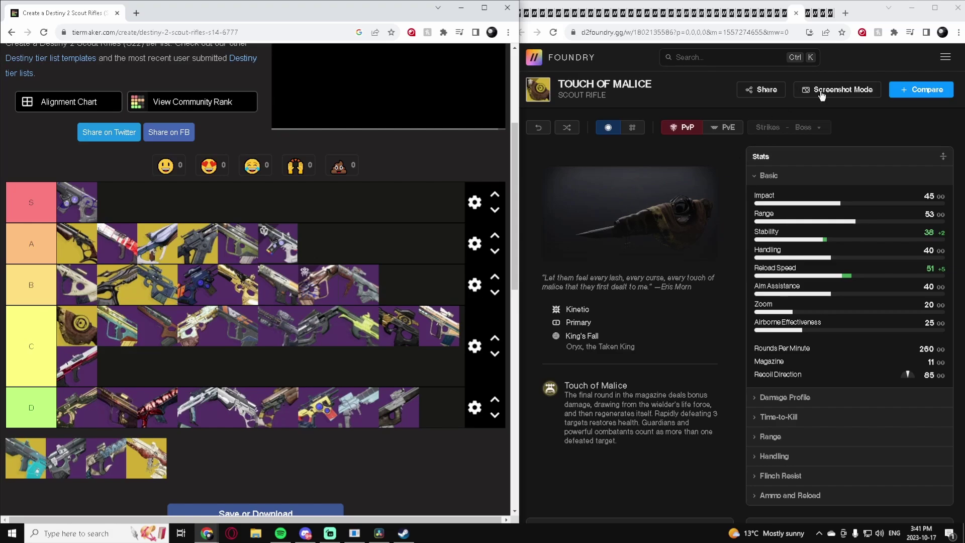
Open The Jade Rabbit page, select Polygonal Rifling, High-Caliber Rounds and Zen Moment, and raise The Fate of All Fools effect to its maximum
{"action": "left_click", "coordinate": [808, 12]}
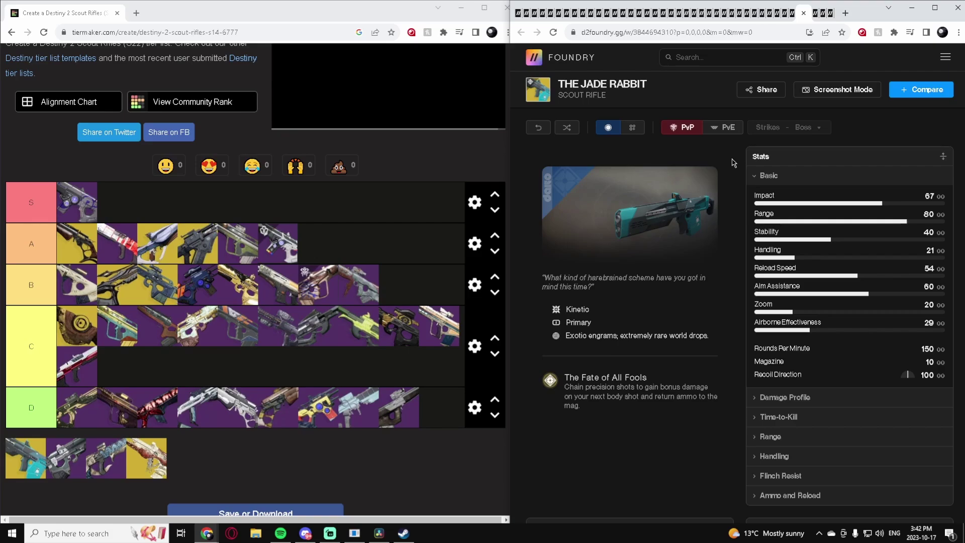
{"action": "scroll", "coordinate": [734, 166], "scroll_direction": "down", "scroll_amount": 4}
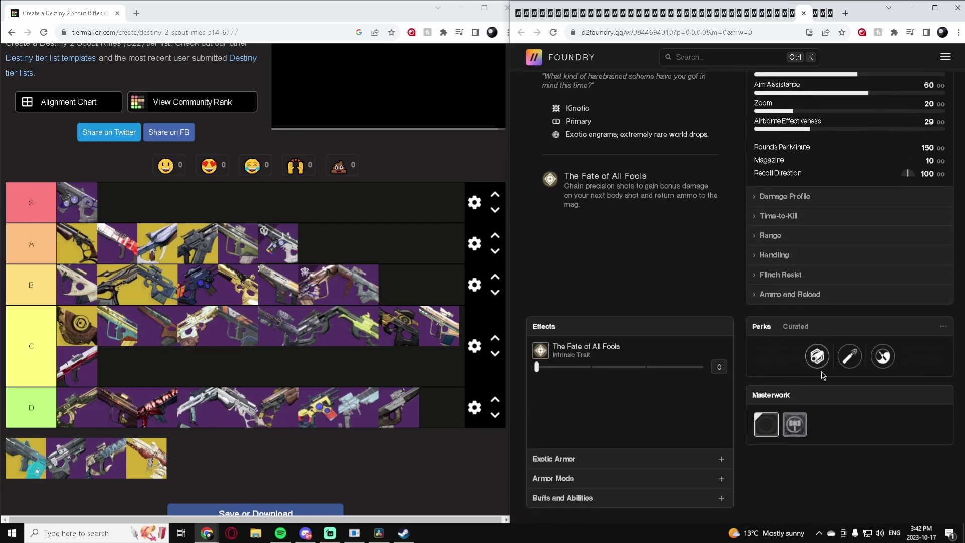
{"action": "left_click", "coordinate": [857, 356]}
{"action": "left_click", "coordinate": [882, 356]}
{"action": "left_click", "coordinate": [817, 355]}
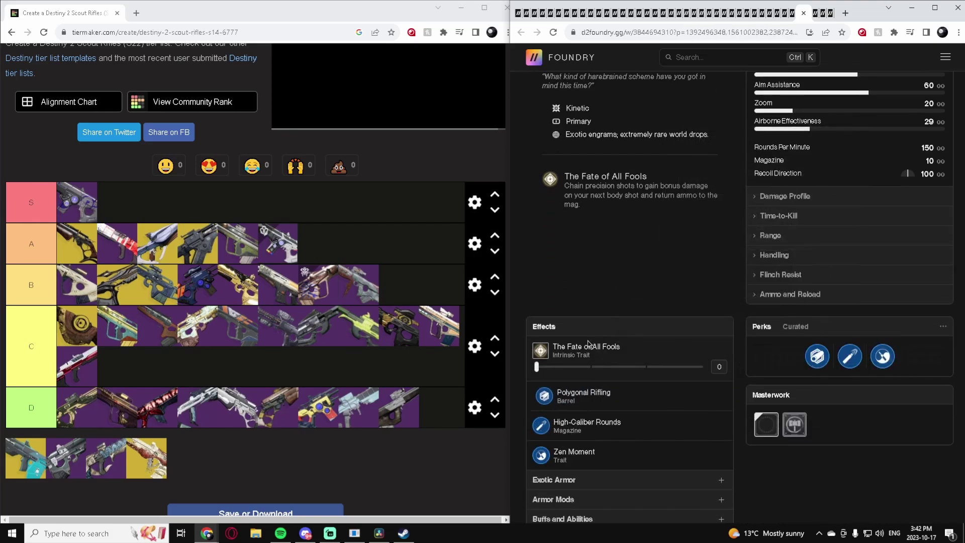
{"action": "left_click", "coordinate": [592, 367]}
{"action": "left_click_drag", "start_coordinate": [600, 371], "coordinate": [708, 372]}
Review The Jade Rabbit's stats, apply the +30 Stability masterwork upgrade, and rank the rifle in tier A
{"action": "scroll", "coordinate": [679, 328], "scroll_direction": "up", "scroll_amount": 4}
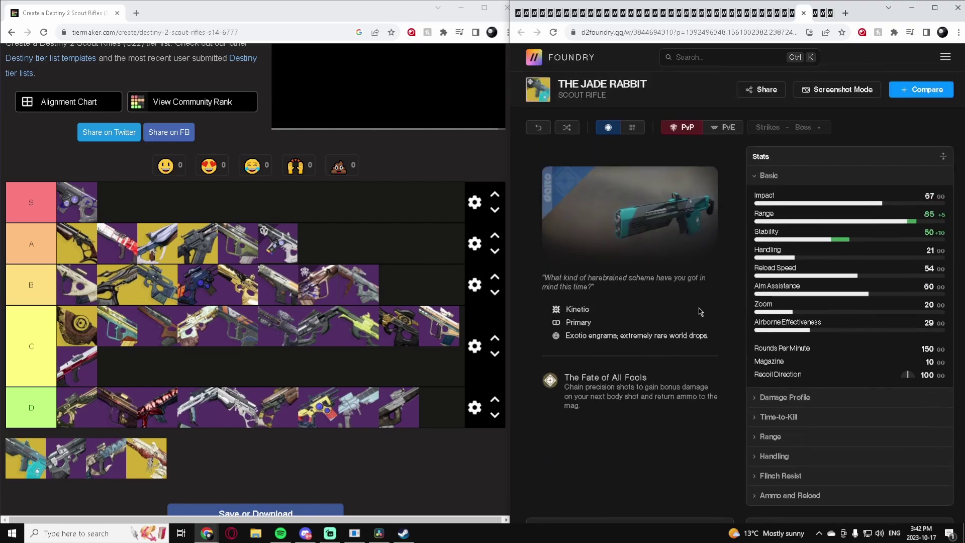
{"action": "scroll", "coordinate": [703, 310], "scroll_direction": "down", "scroll_amount": 4}
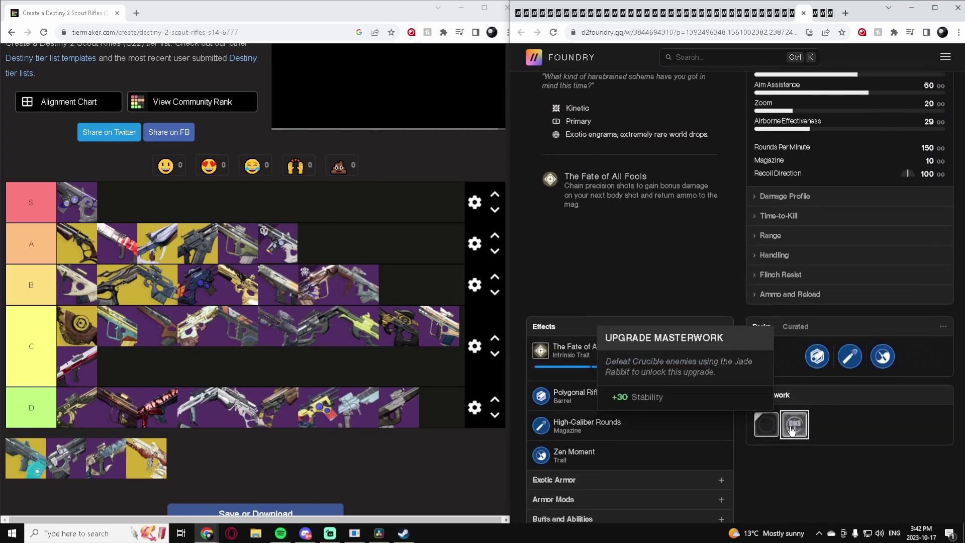
{"action": "left_click", "coordinate": [794, 424]}
{"action": "scroll", "coordinate": [735, 322], "scroll_direction": "up", "scroll_amount": 4}
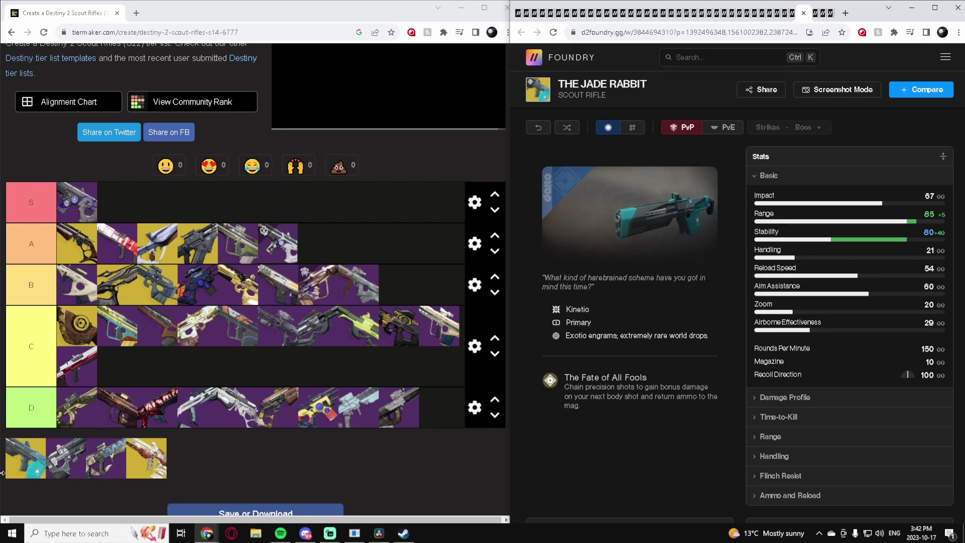
{"action": "left_click_drag", "start_coordinate": [26, 468], "coordinate": [74, 249]}
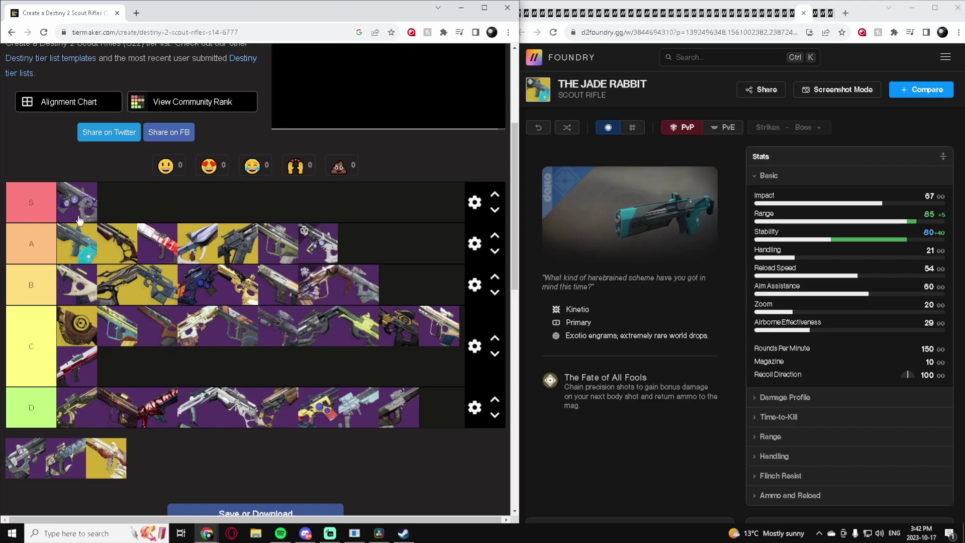
Open the Vision of Confluence (Timelost) page, review its base stats, and select Zen Moment and Kill Clip
{"action": "left_click", "coordinate": [719, 173]}
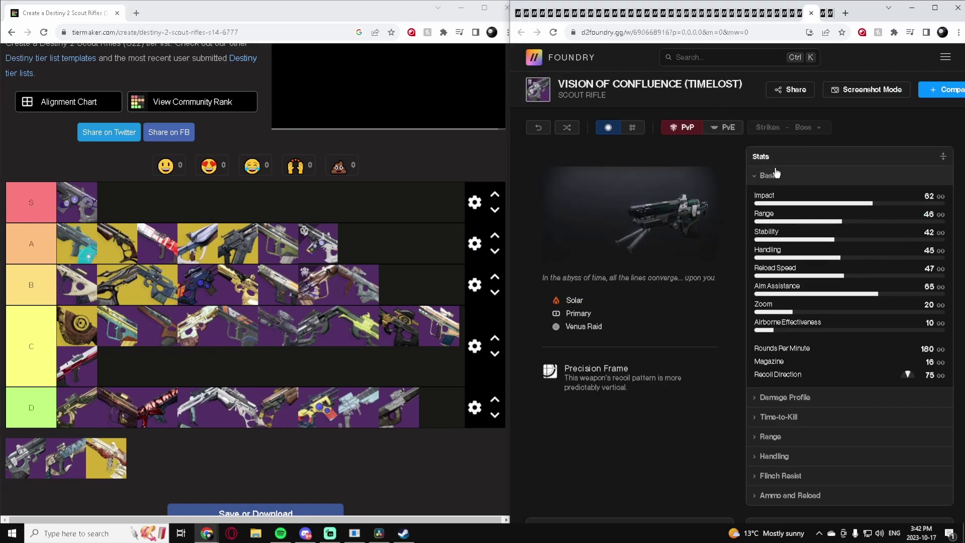
{"action": "scroll", "coordinate": [784, 161], "scroll_direction": "down", "scroll_amount": 3}
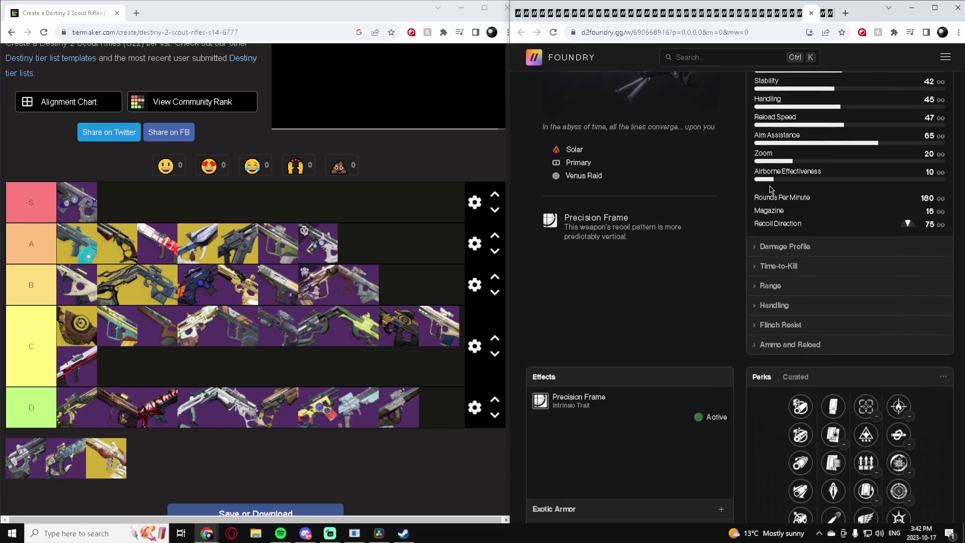
{"action": "scroll", "coordinate": [770, 189], "scroll_direction": "down", "scroll_amount": 4}
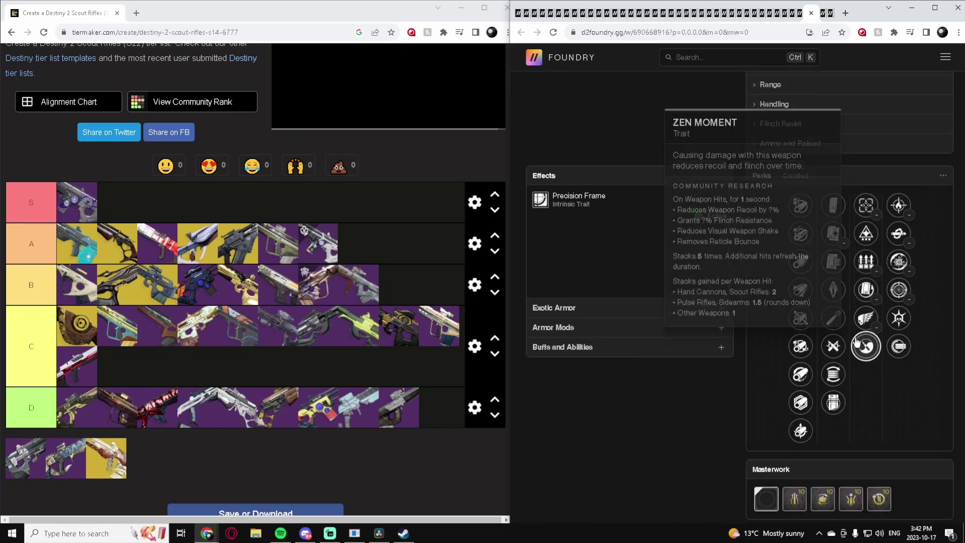
{"action": "left_click", "coordinate": [861, 345]}
{"action": "left_click", "coordinate": [898, 233]}
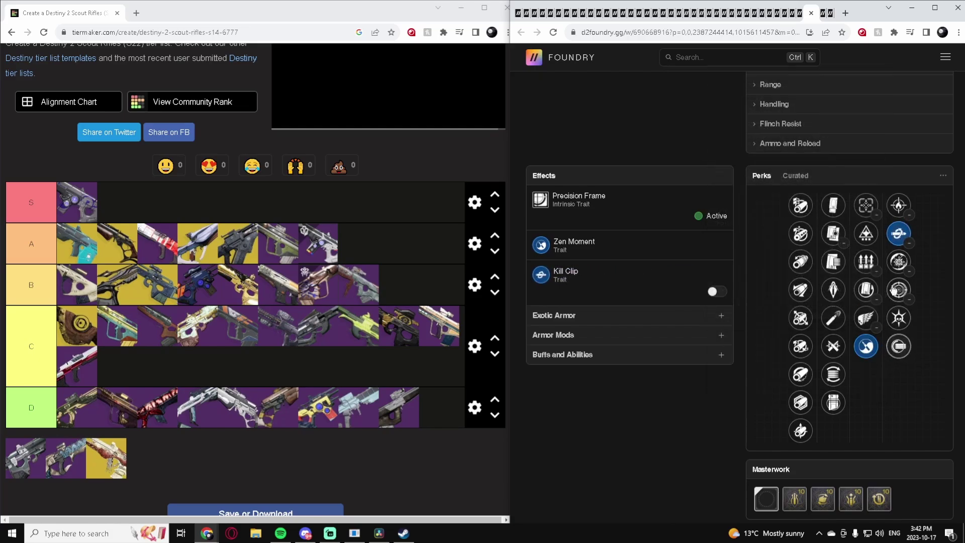
Check the Killing Wind perk description and rank Vision of Confluence (Timelost) in tier D
{"action": "mouse_move", "coordinate": [863, 318]}
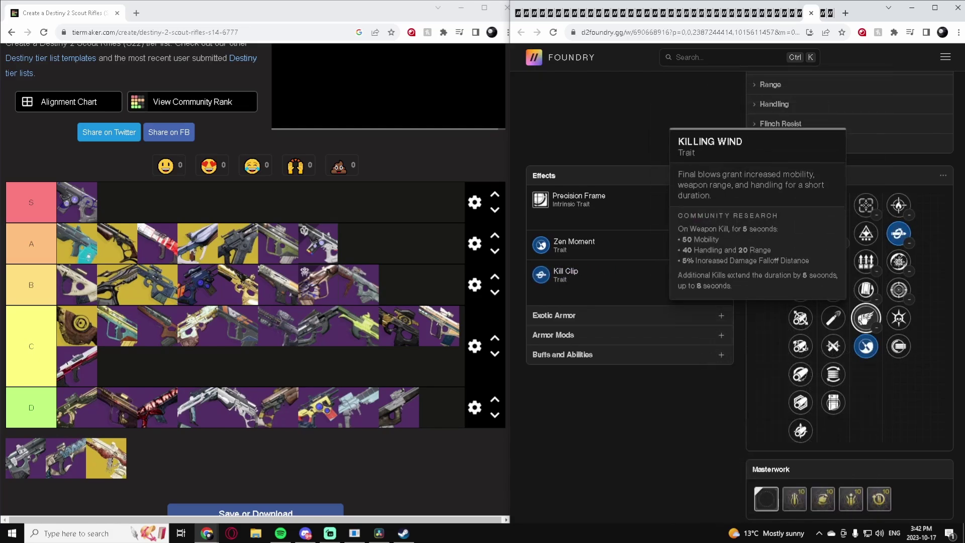
{"action": "scroll", "coordinate": [711, 335], "scroll_direction": "up", "scroll_amount": 1}
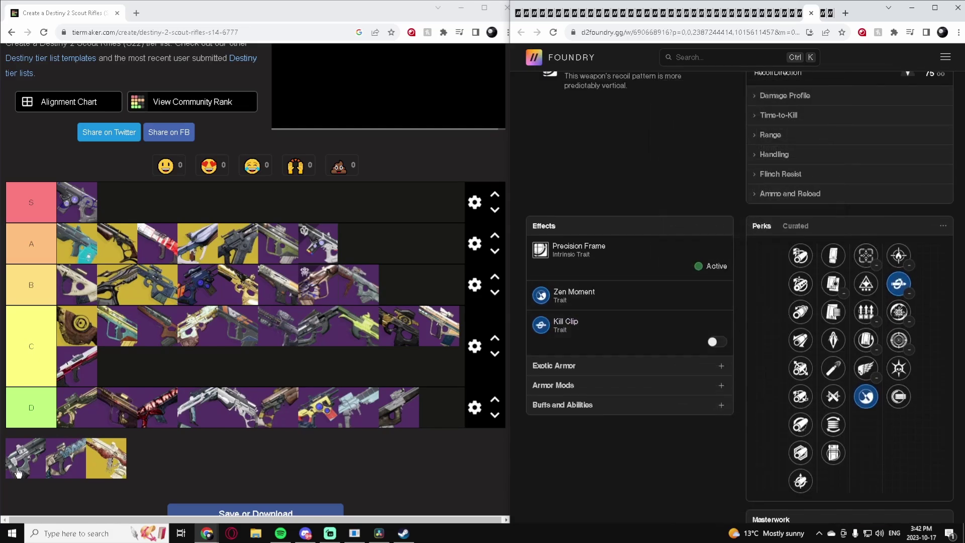
{"action": "left_click_drag", "start_coordinate": [17, 472], "coordinate": [117, 405]}
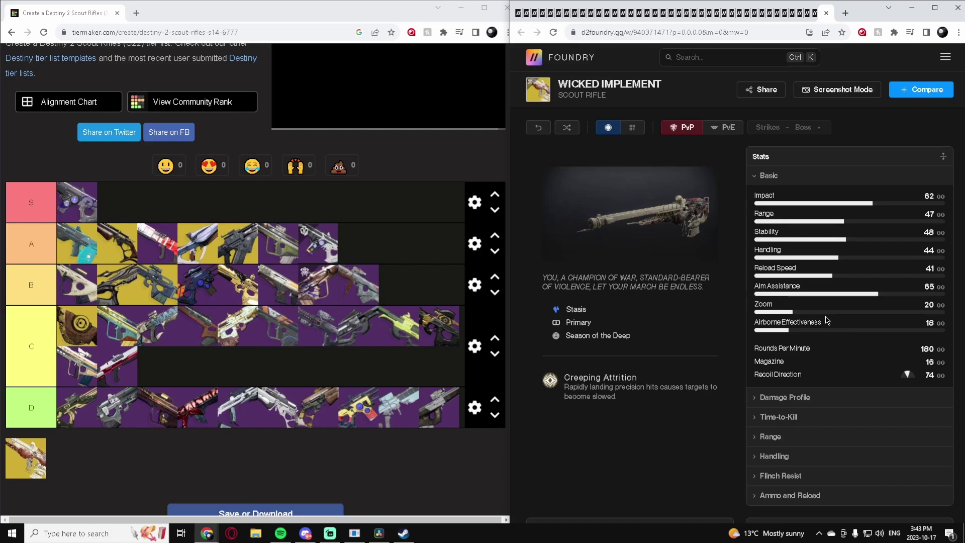
Review Wicked Implement's stats, select the Wicked Implement Catalyst, and rank the rifle in tier B
{"action": "scroll", "coordinate": [818, 372], "scroll_direction": "down", "scroll_amount": 3}
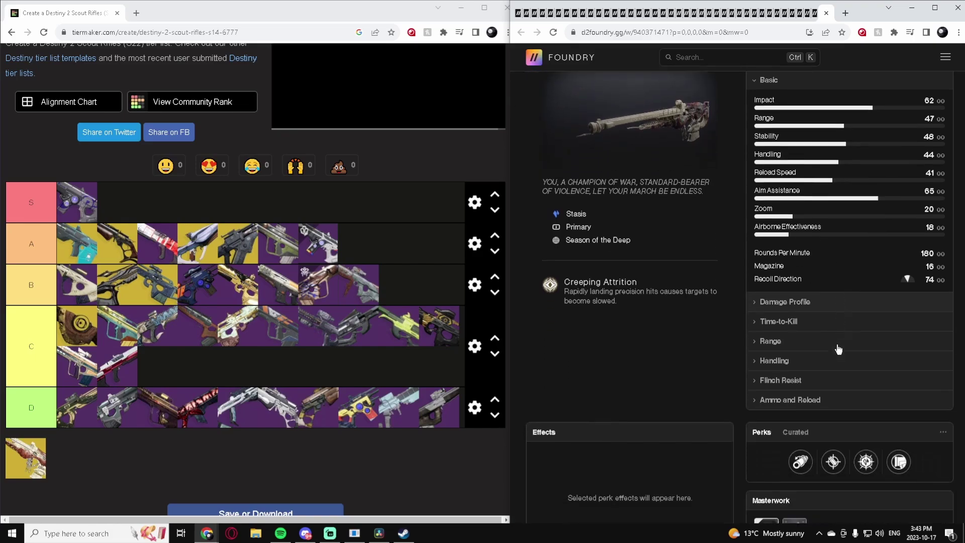
{"action": "mouse_move", "coordinate": [794, 479]}
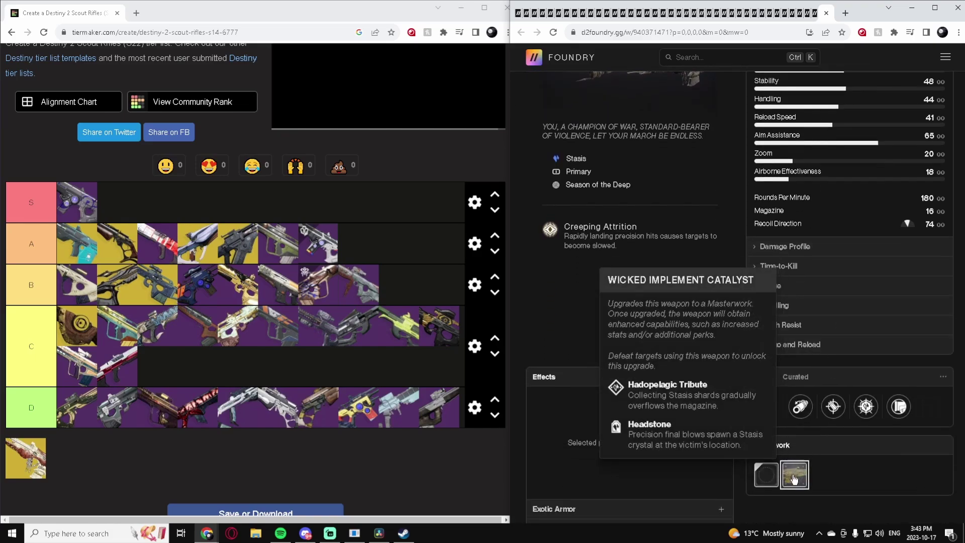
{"action": "left_click", "coordinate": [794, 479]}
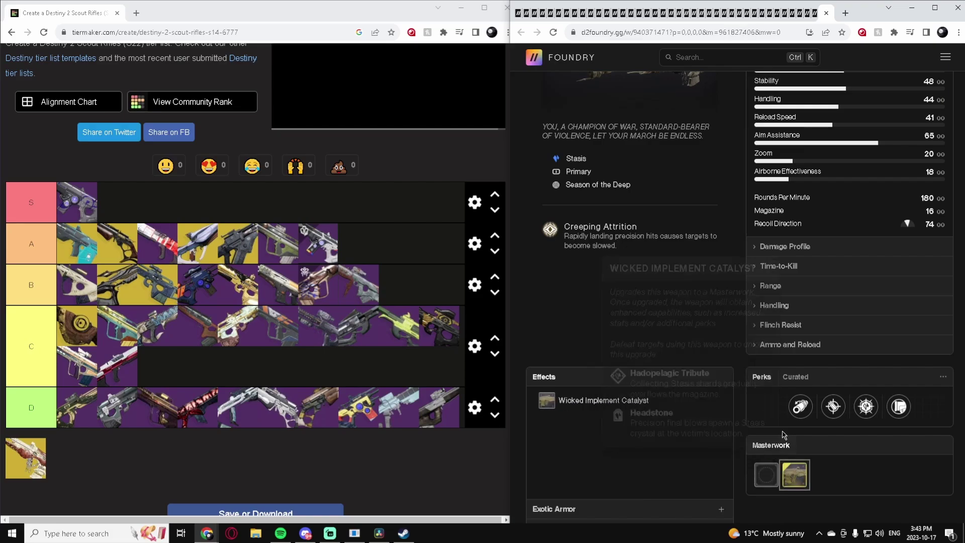
{"action": "scroll", "coordinate": [628, 332], "scroll_direction": "up", "scroll_amount": 3}
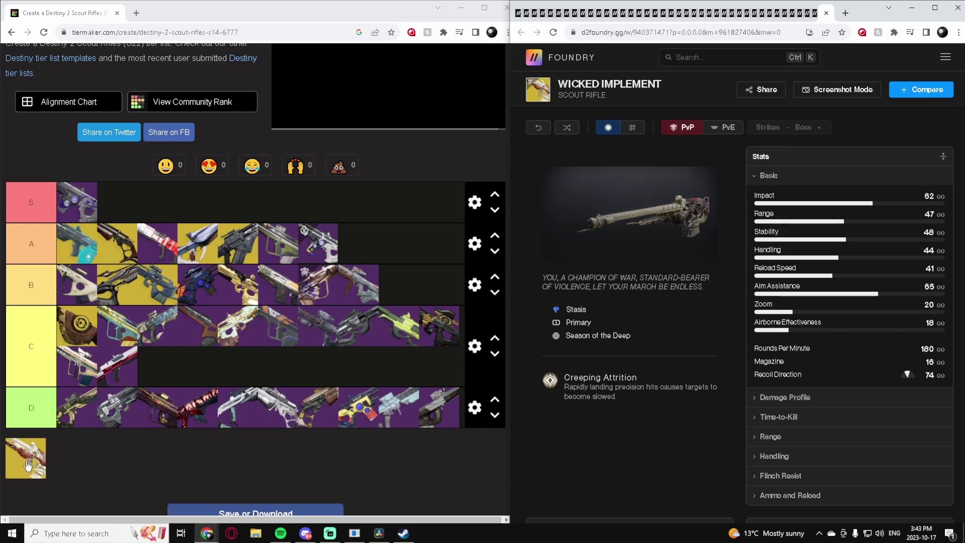
{"action": "left_click_drag", "start_coordinate": [28, 465], "coordinate": [98, 304]}
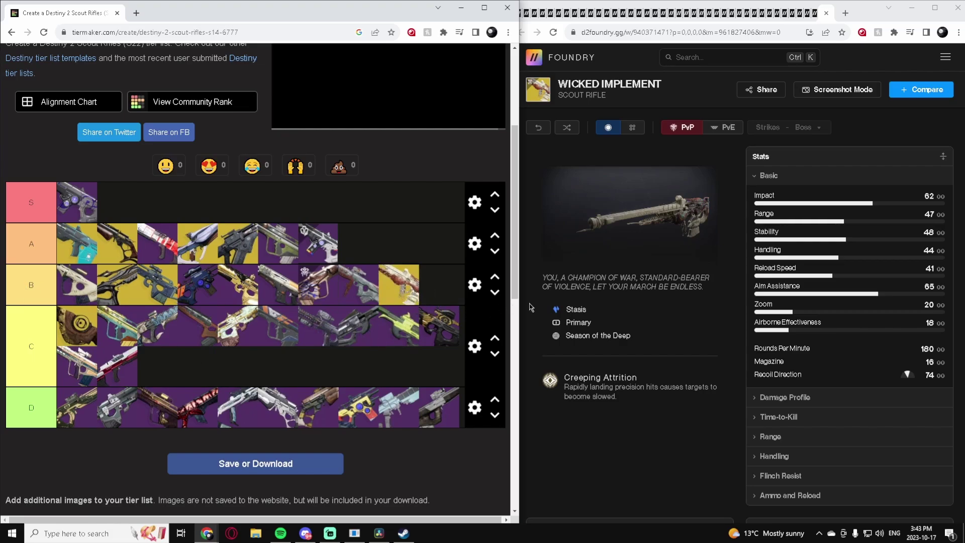
{"action": "scroll", "coordinate": [692, 270], "scroll_direction": "down", "scroll_amount": 2}
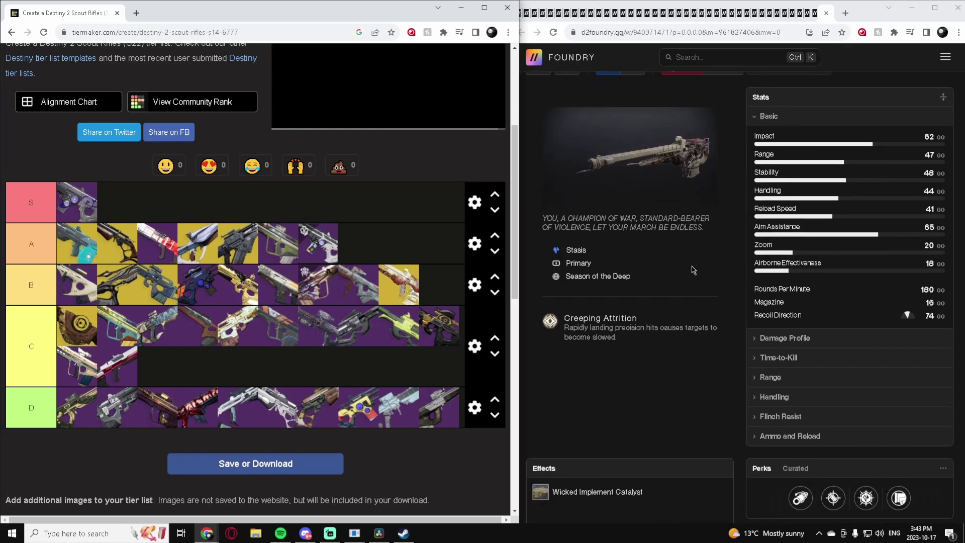
{"action": "scroll", "coordinate": [649, 328], "scroll_direction": "up", "scroll_amount": 1}
{"action": "scroll", "coordinate": [649, 328], "scroll_direction": "up", "scroll_amount": 1}
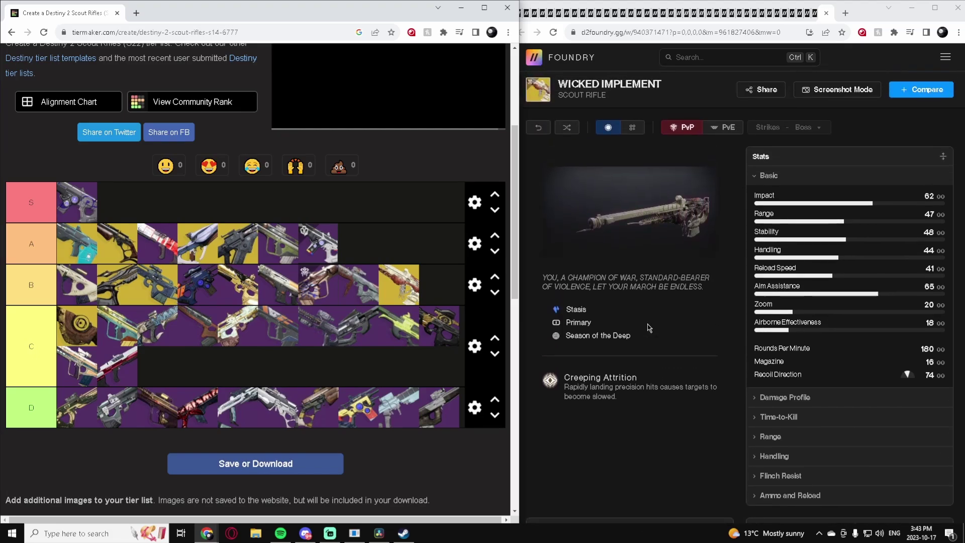